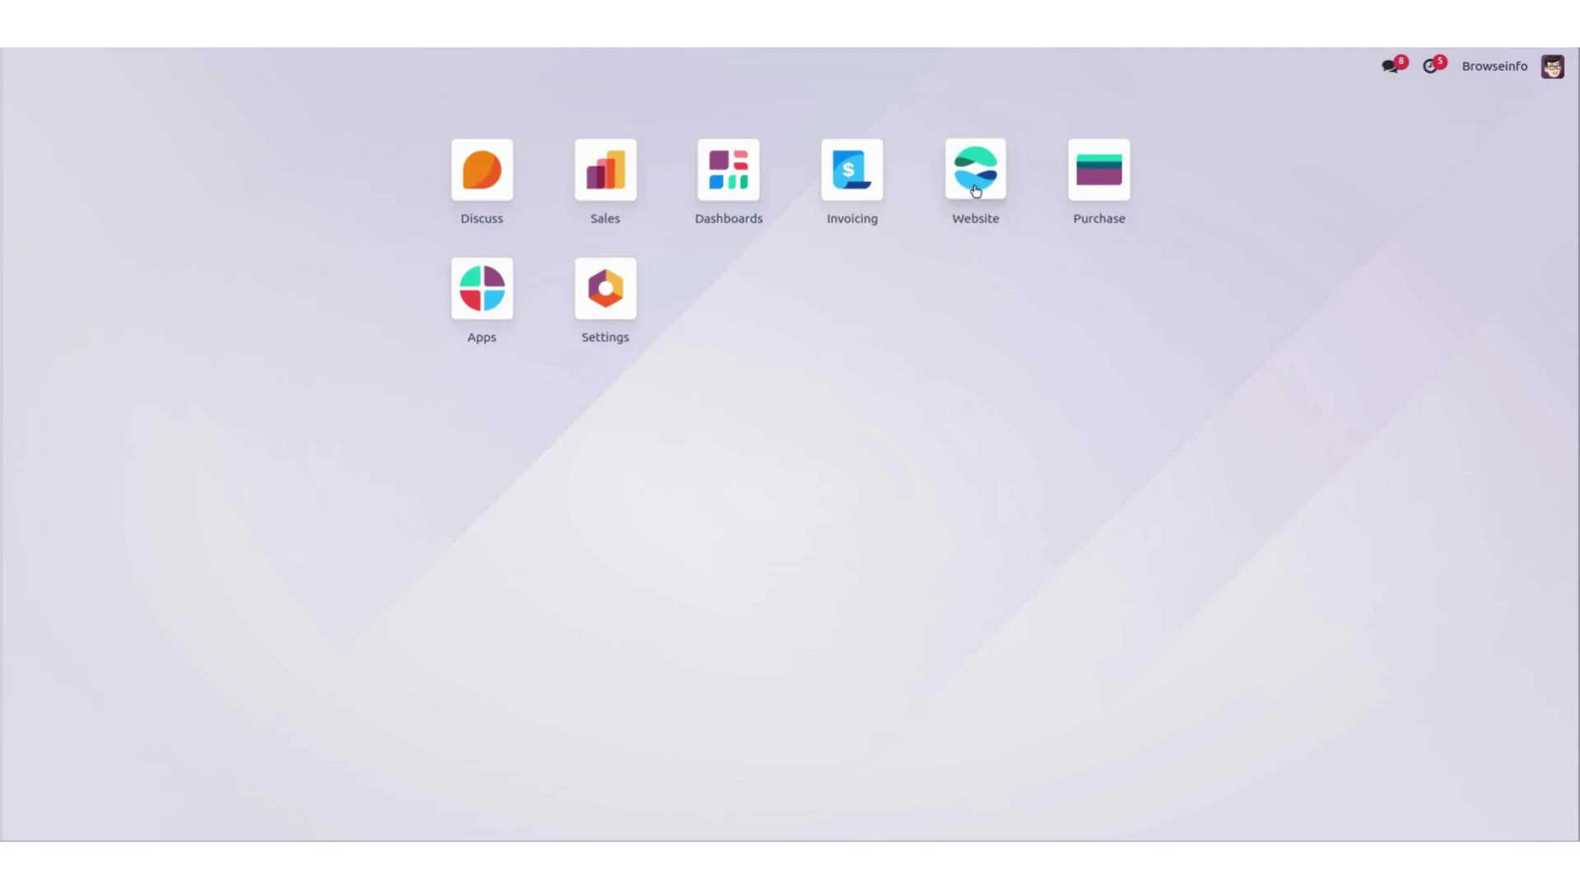
Step: Go to the website's Shop page and bring up the new-content chooser
{"action": "left_click", "coordinate": [964, 197]}
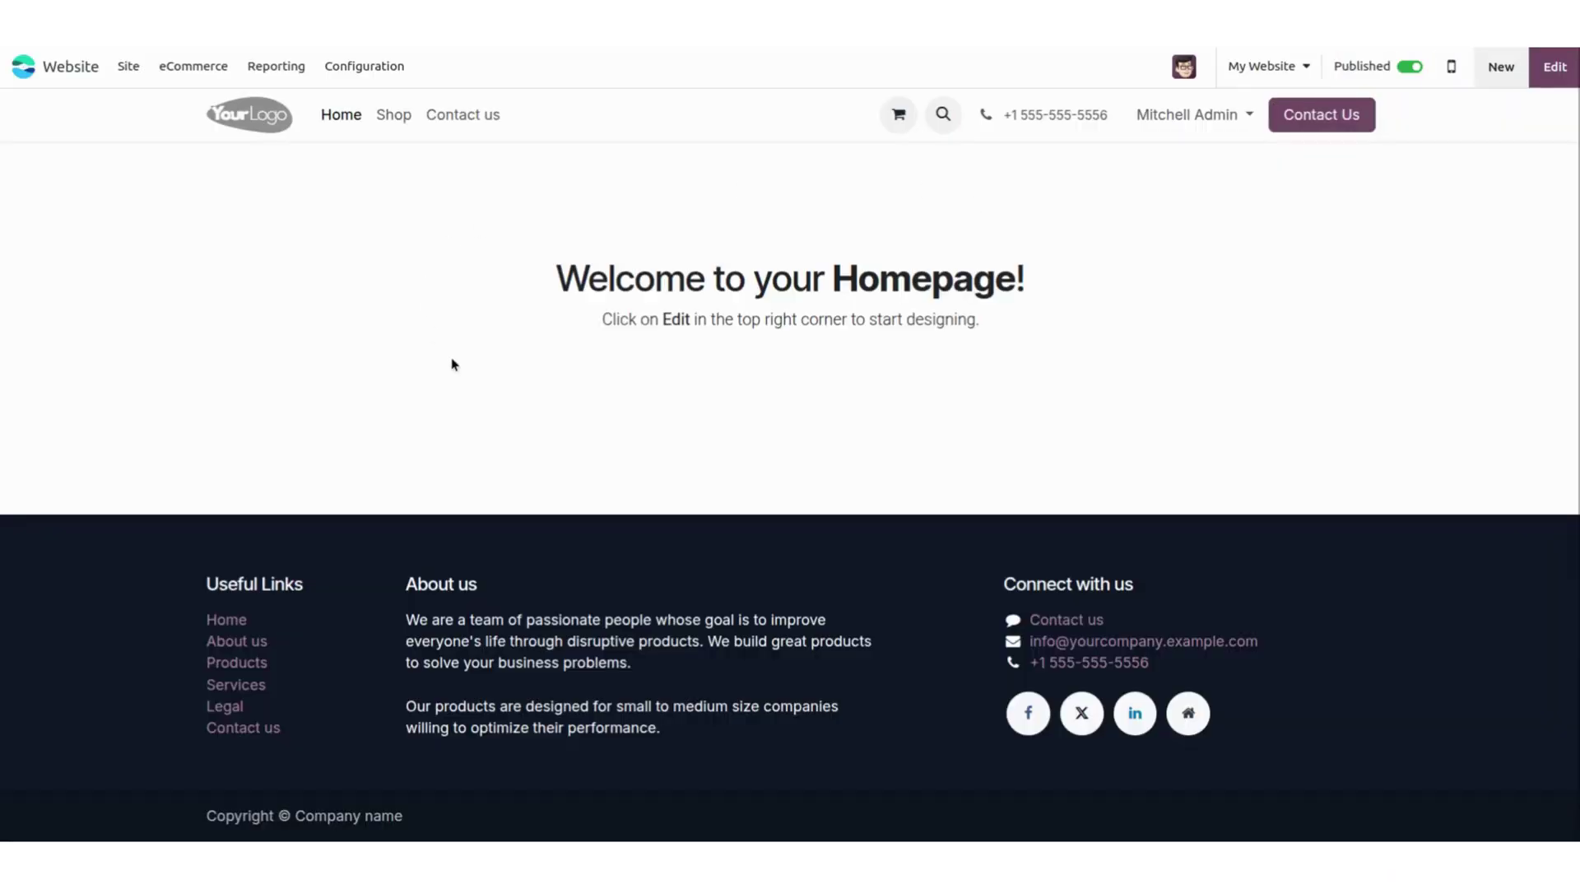
{"action": "left_click", "coordinate": [383, 117]}
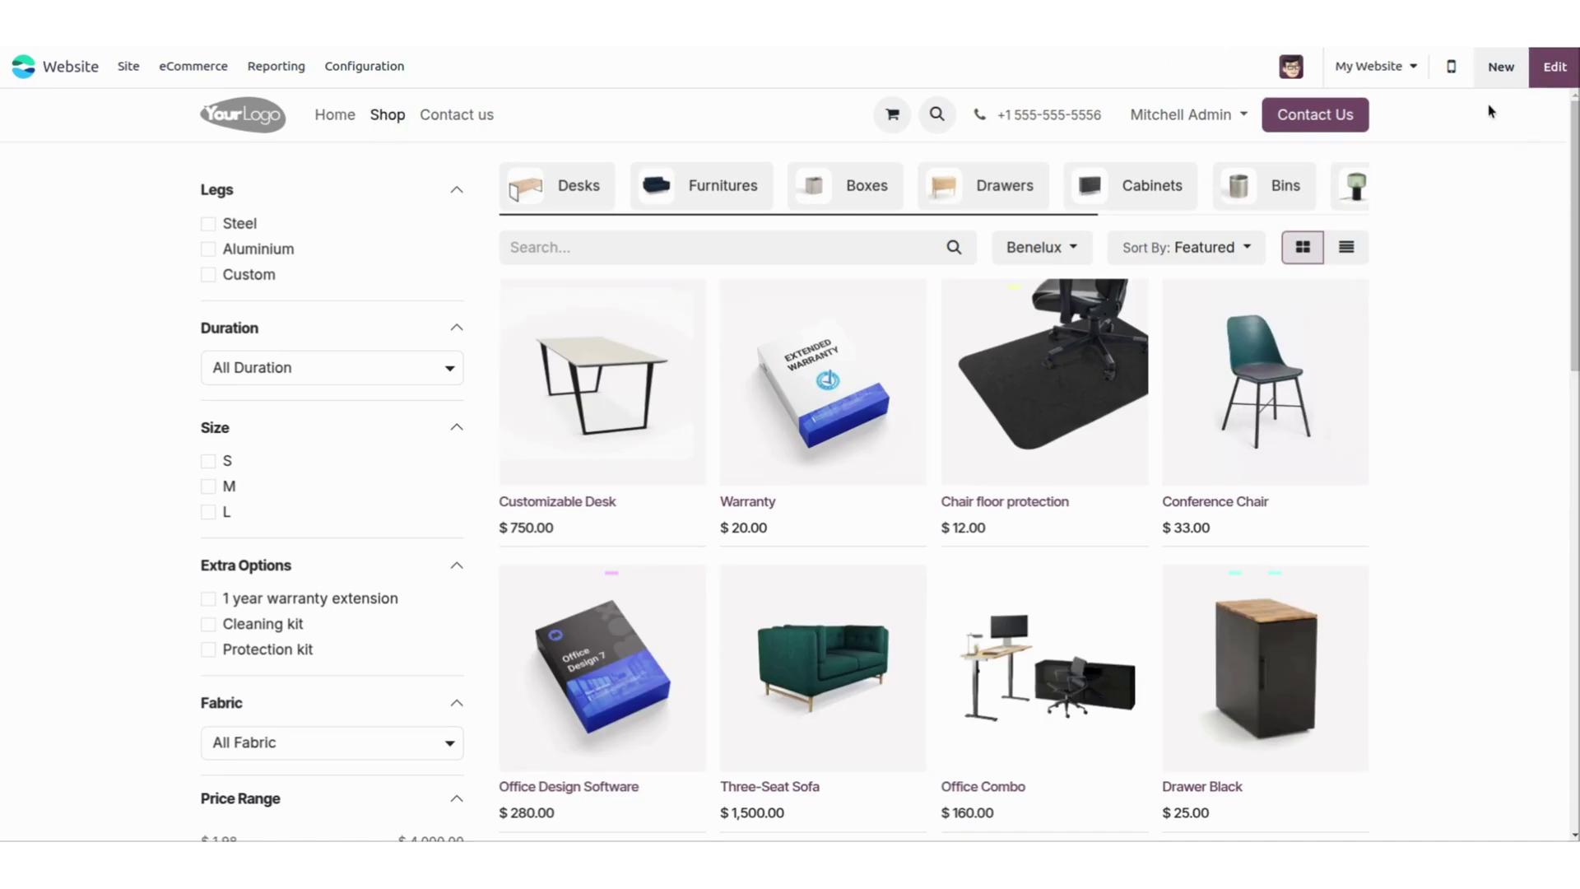
{"action": "left_click", "coordinate": [1510, 73]}
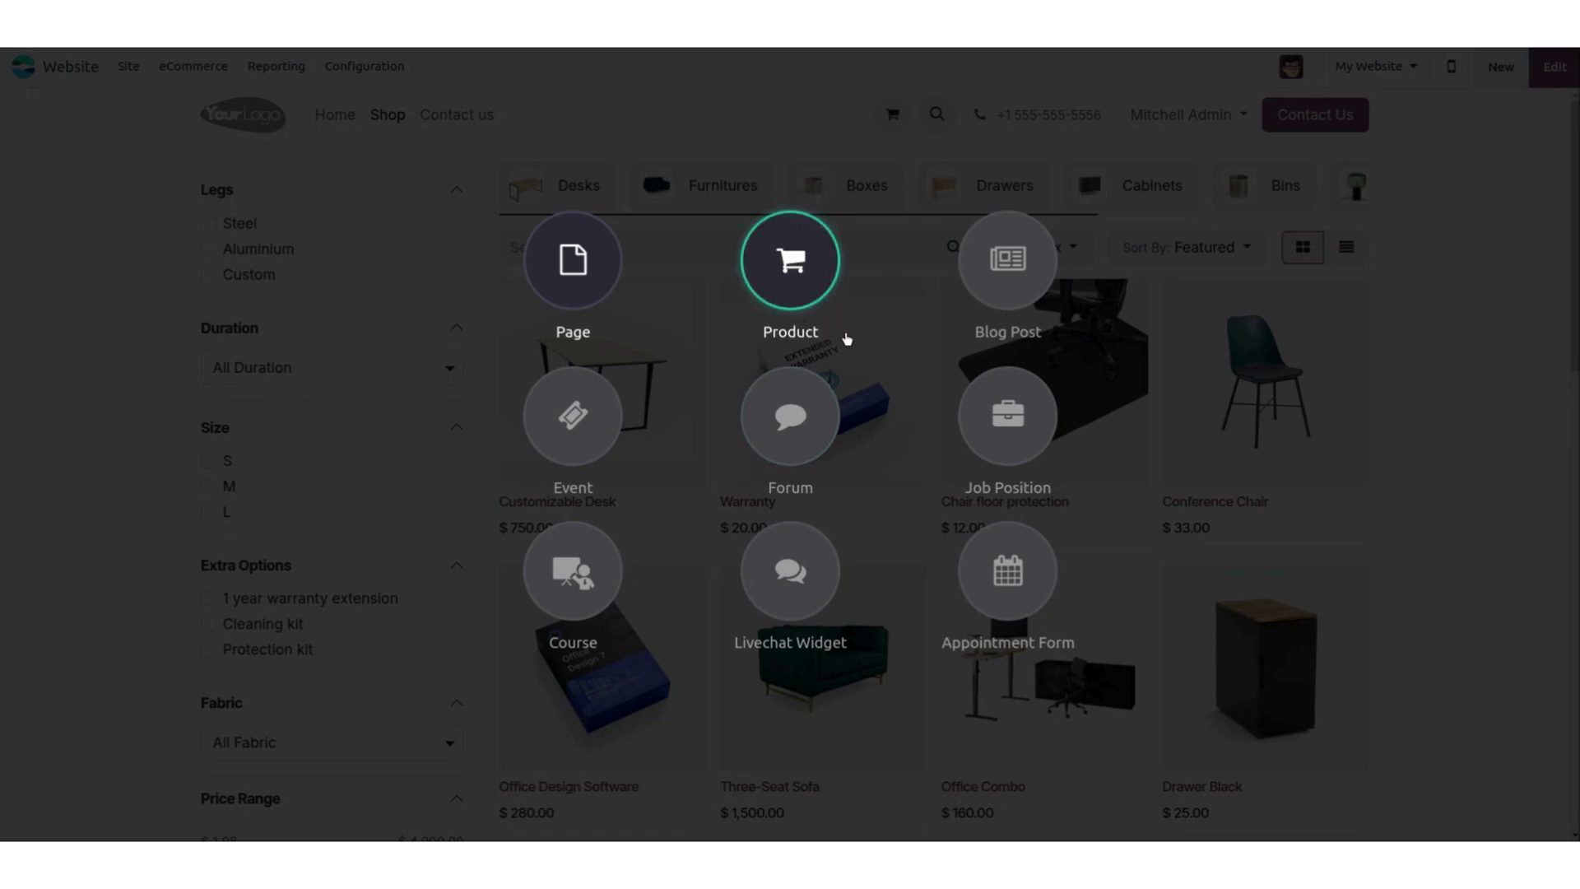
Step: Start a new product named Shirt and upload a white shirt photo for it
{"action": "left_click", "coordinate": [810, 262]}
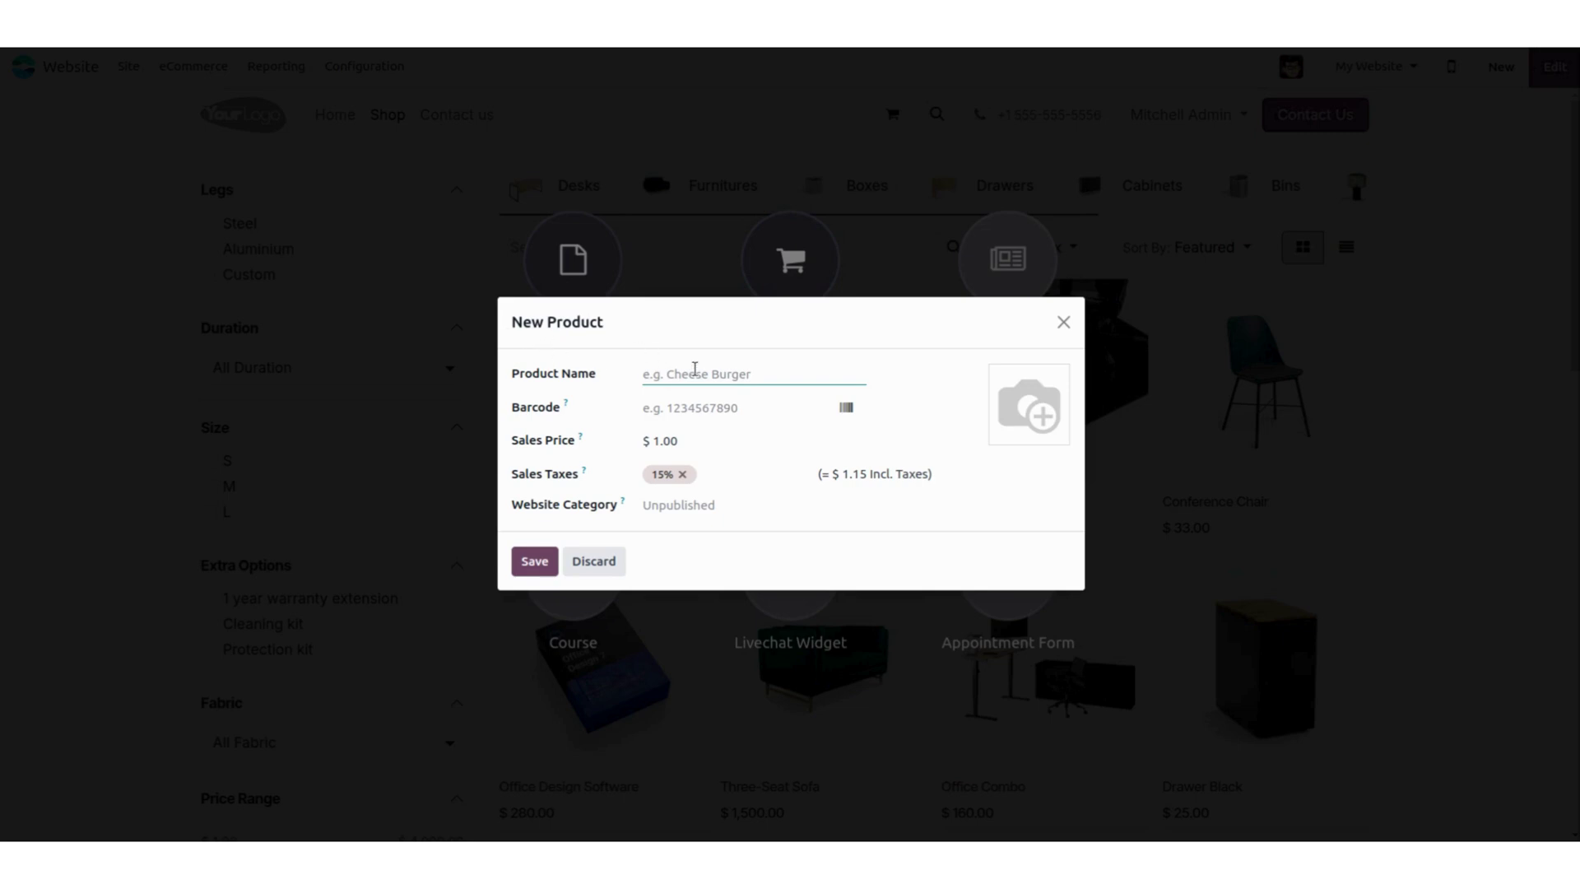
{"action": "type", "text": "Shirt"}
{"action": "left_click", "coordinate": [1007, 434]}
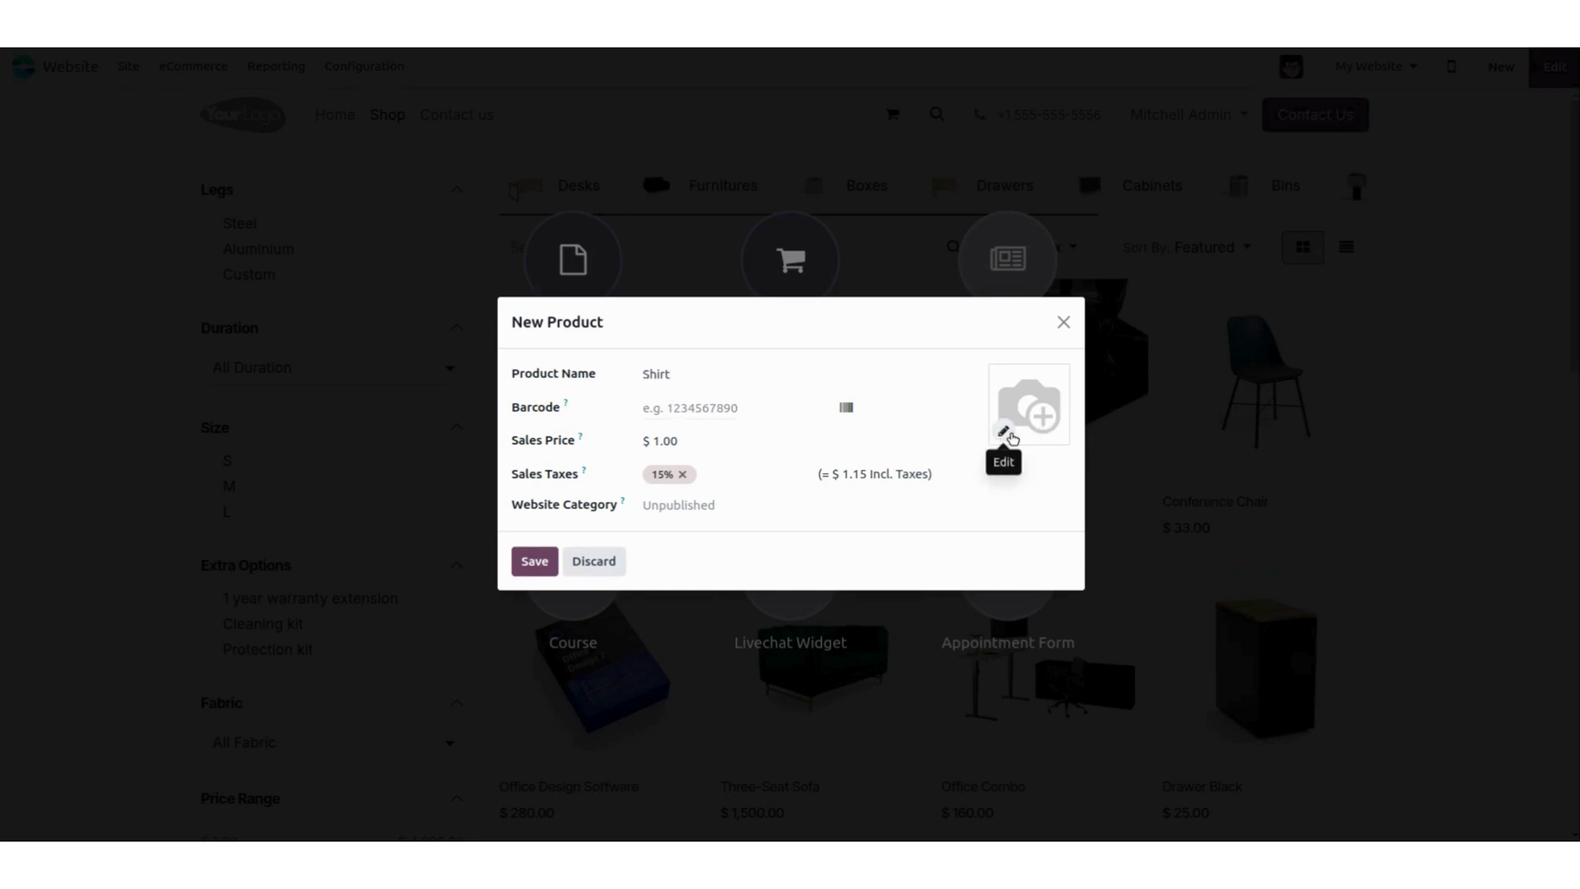
{"action": "left_click", "coordinate": [1004, 432]}
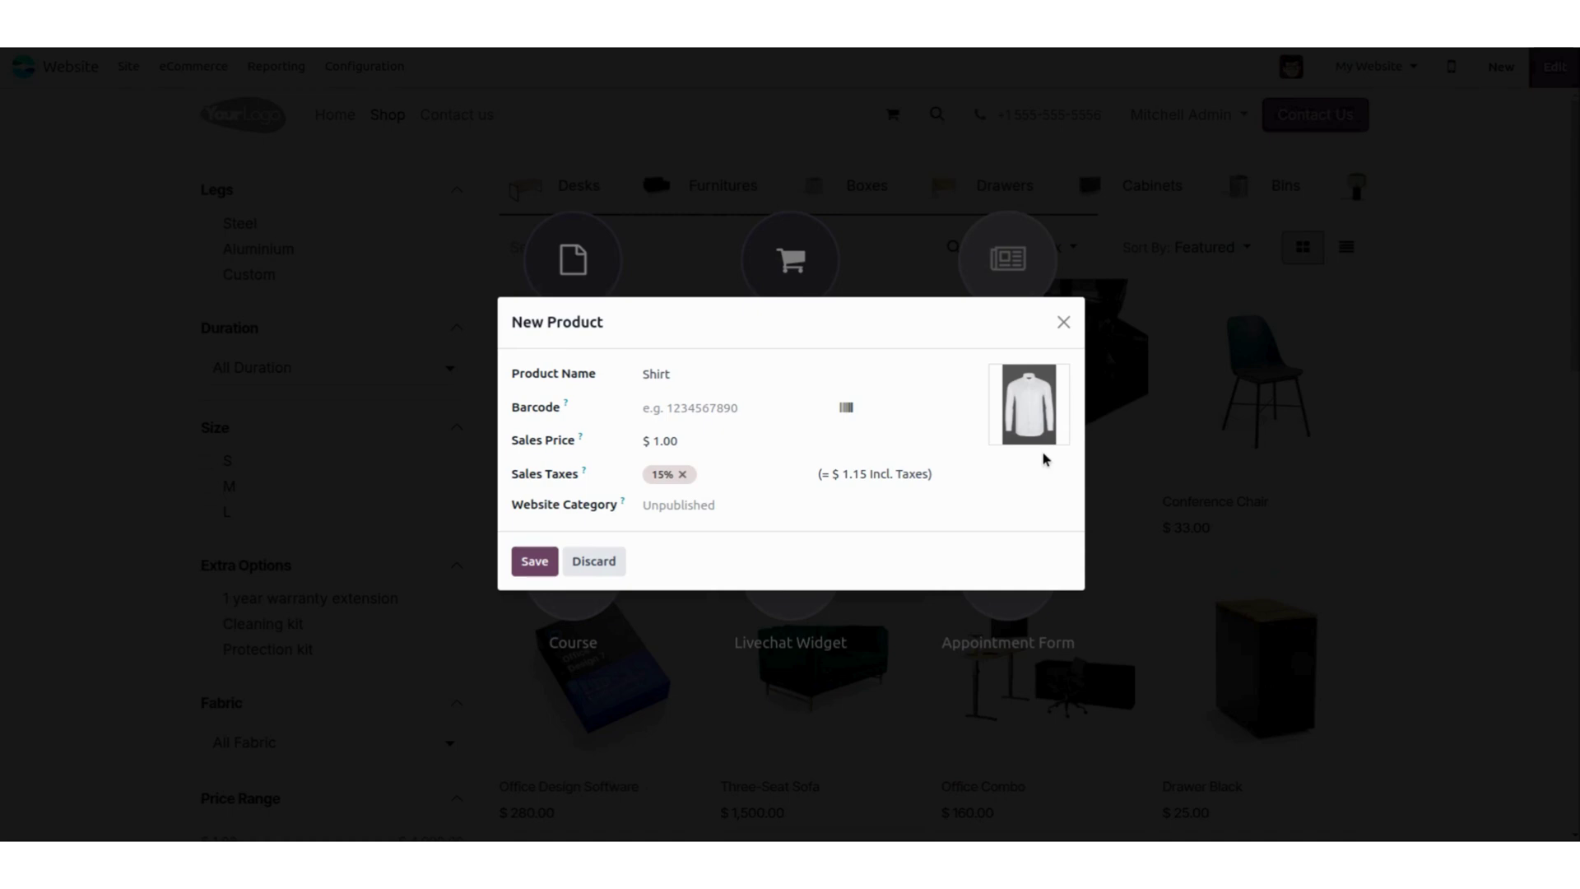
Step: Set the Shirt's sales price to 100.00 and review the 15% sales tax choices
{"action": "double_click", "coordinate": [696, 445]}
{"action": "type", "text": "1"}
{"action": "left_click", "coordinate": [797, 452]}
{"action": "left_click", "coordinate": [747, 477]}
{"action": "left_click", "coordinate": [626, 527]}
Step: Browse the website categories via Search More, then close it without picking one
{"action": "left_click", "coordinate": [705, 515]}
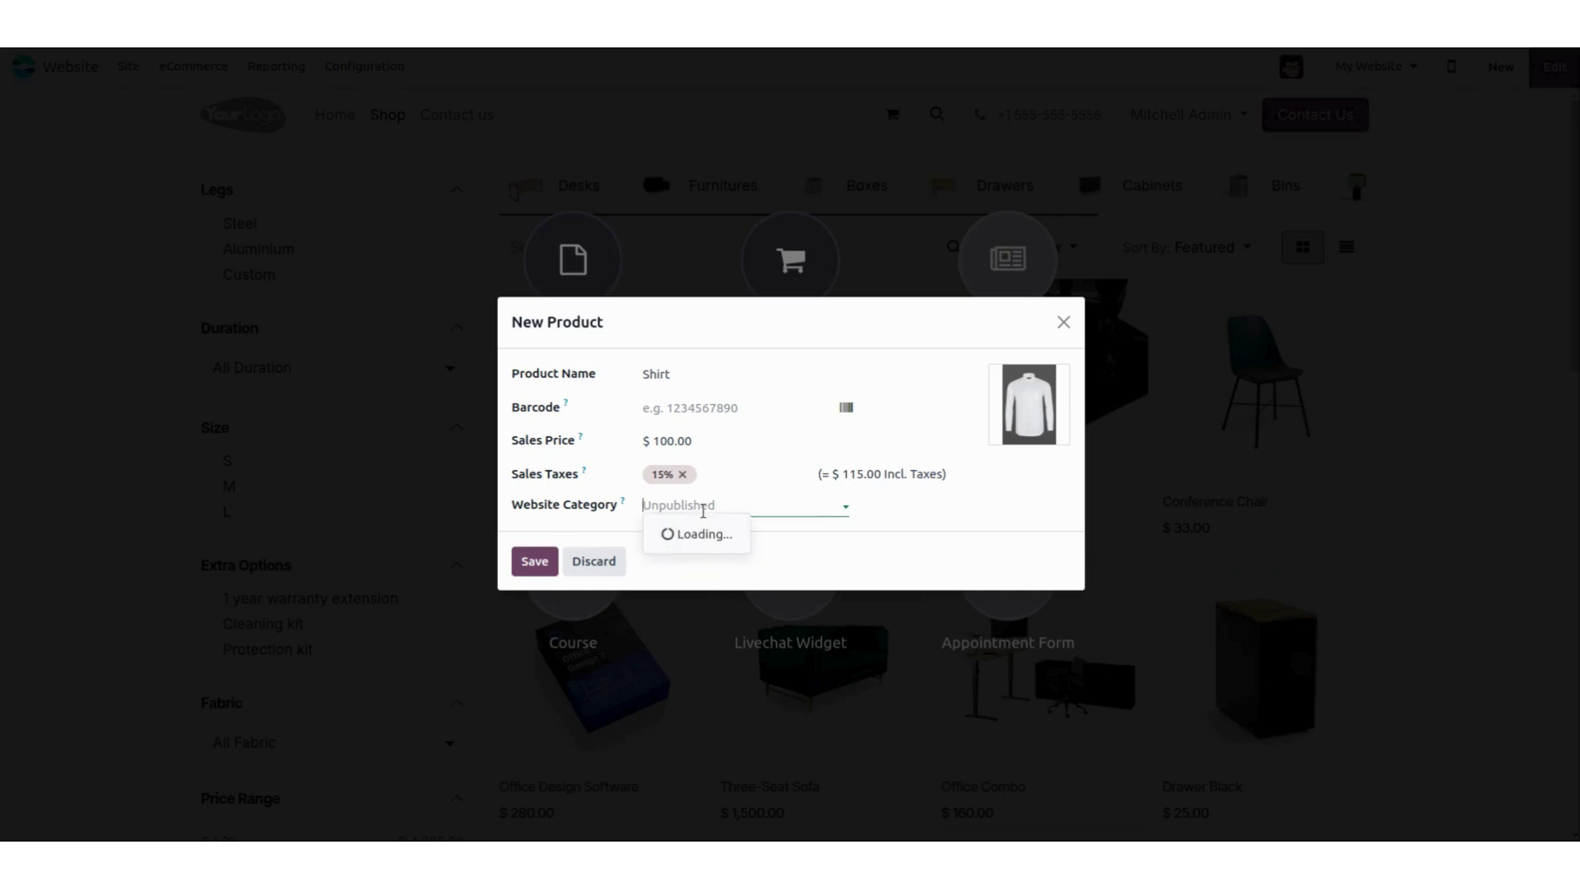
{"action": "left_click", "coordinate": [729, 728]}
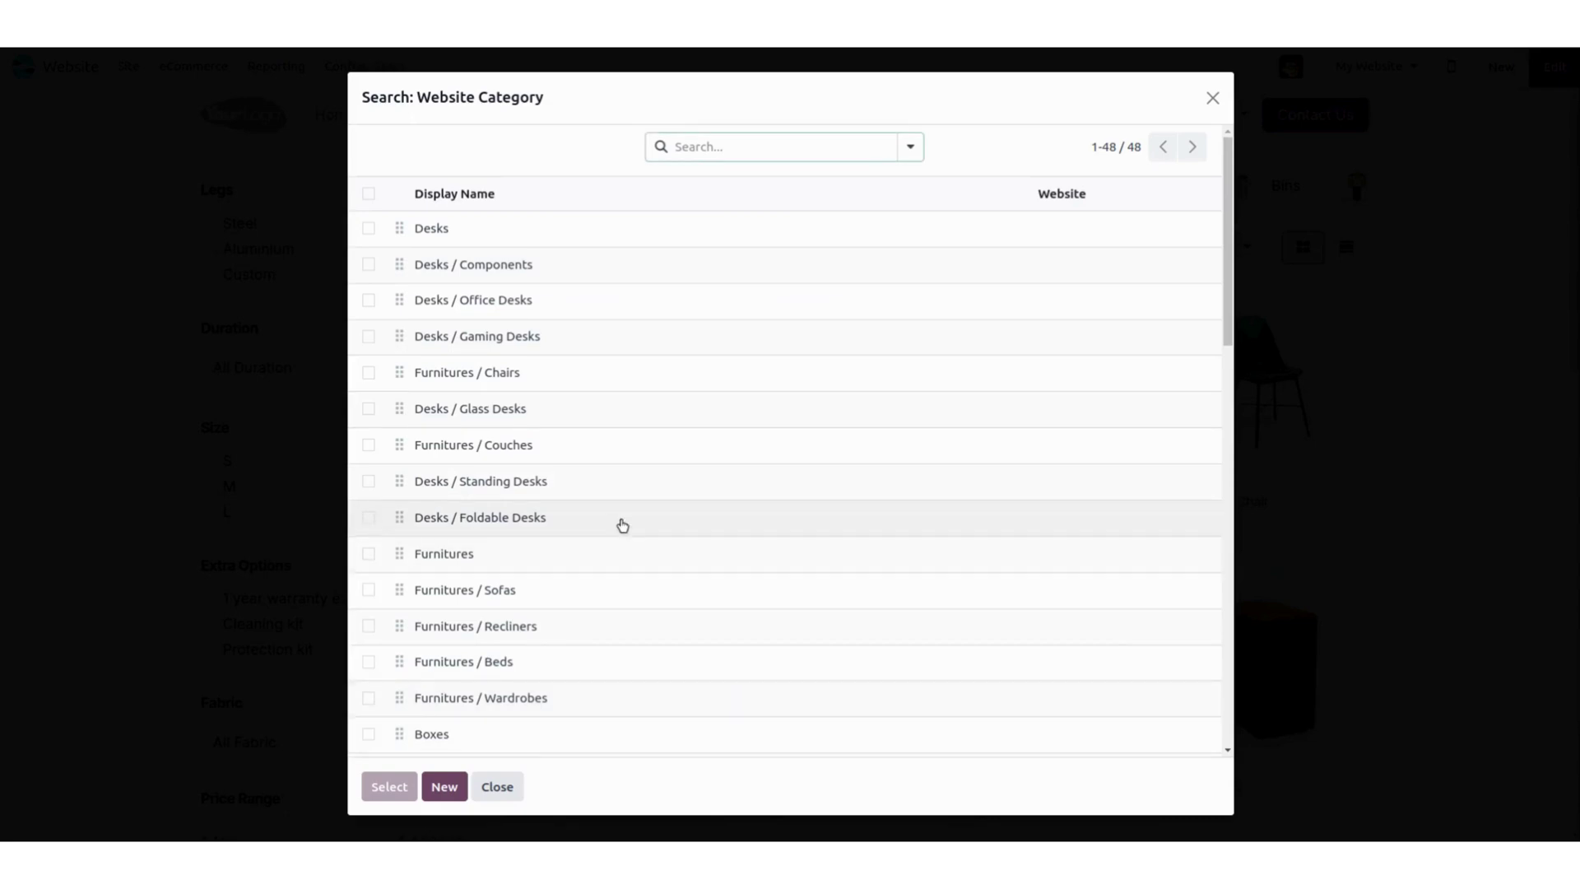
{"action": "scroll", "coordinate": [620, 523], "scroll_direction": "down", "scroll_amount": 7}
{"action": "scroll", "coordinate": [617, 532], "scroll_direction": "down", "scroll_amount": 2}
{"action": "scroll", "coordinate": [618, 532], "scroll_direction": "up", "scroll_amount": 7}
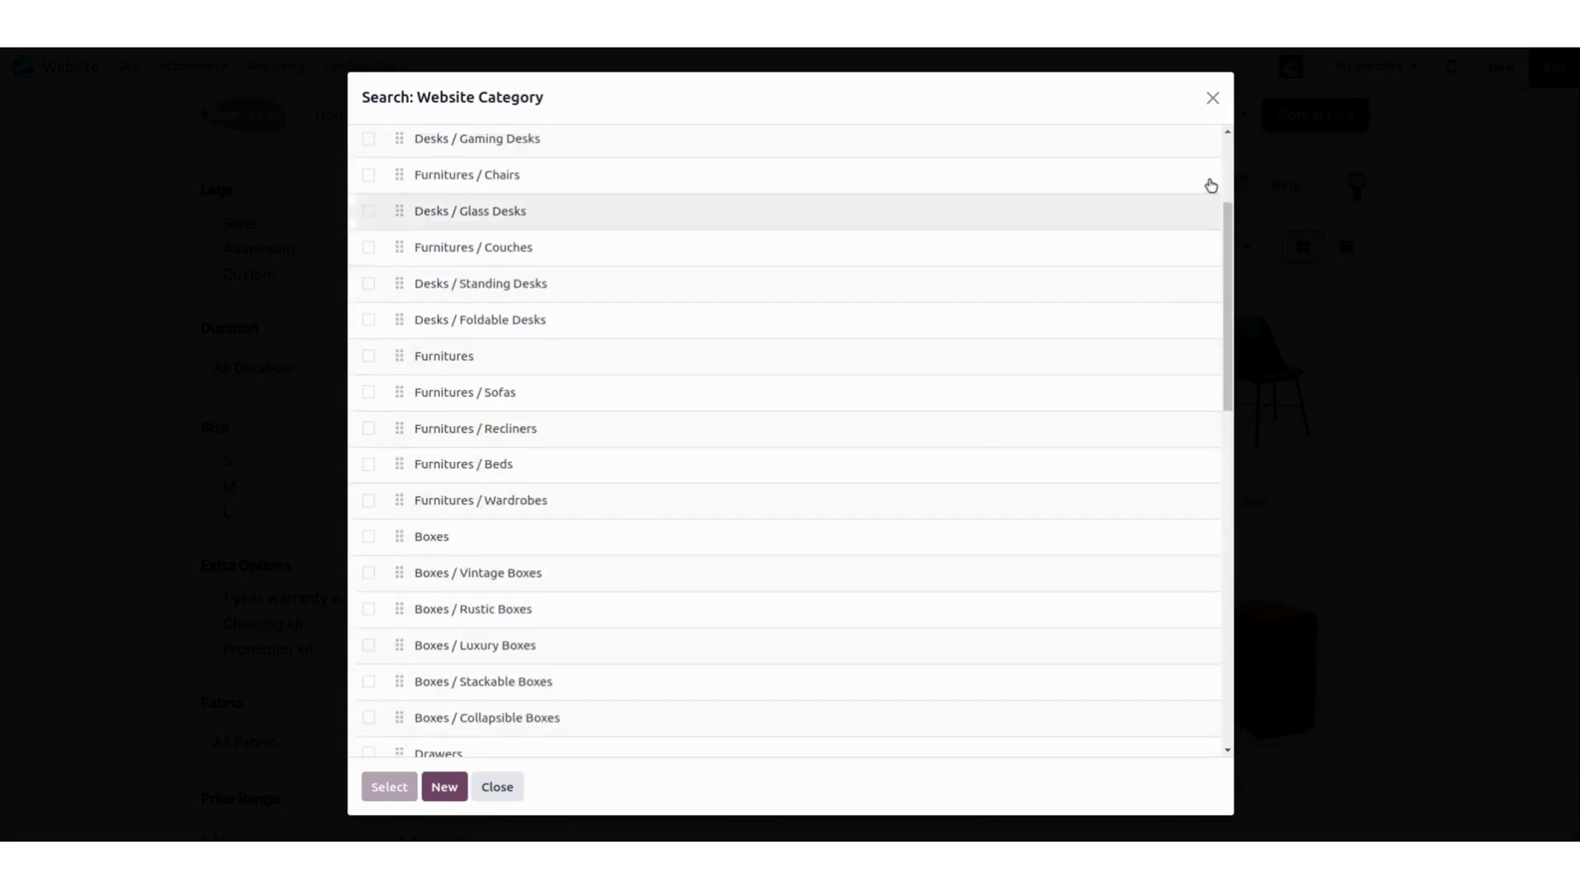
{"action": "left_click", "coordinate": [1213, 98]}
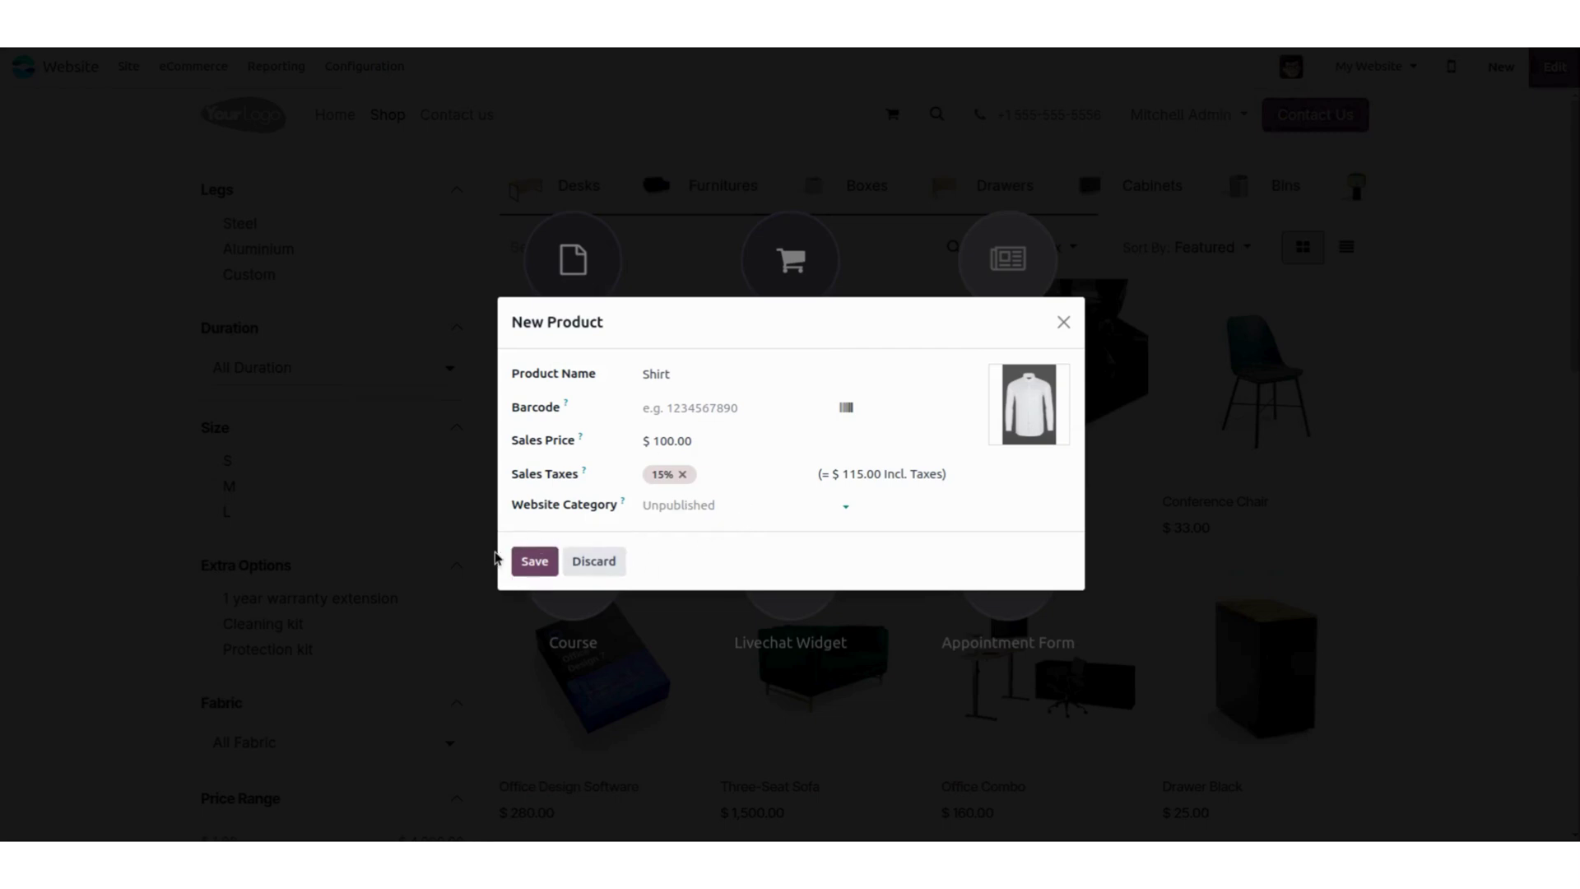
Step: Save the Shirt product, retitle its page 'White Shirt' and paste the two-line cotton description
{"action": "left_click", "coordinate": [534, 562]}
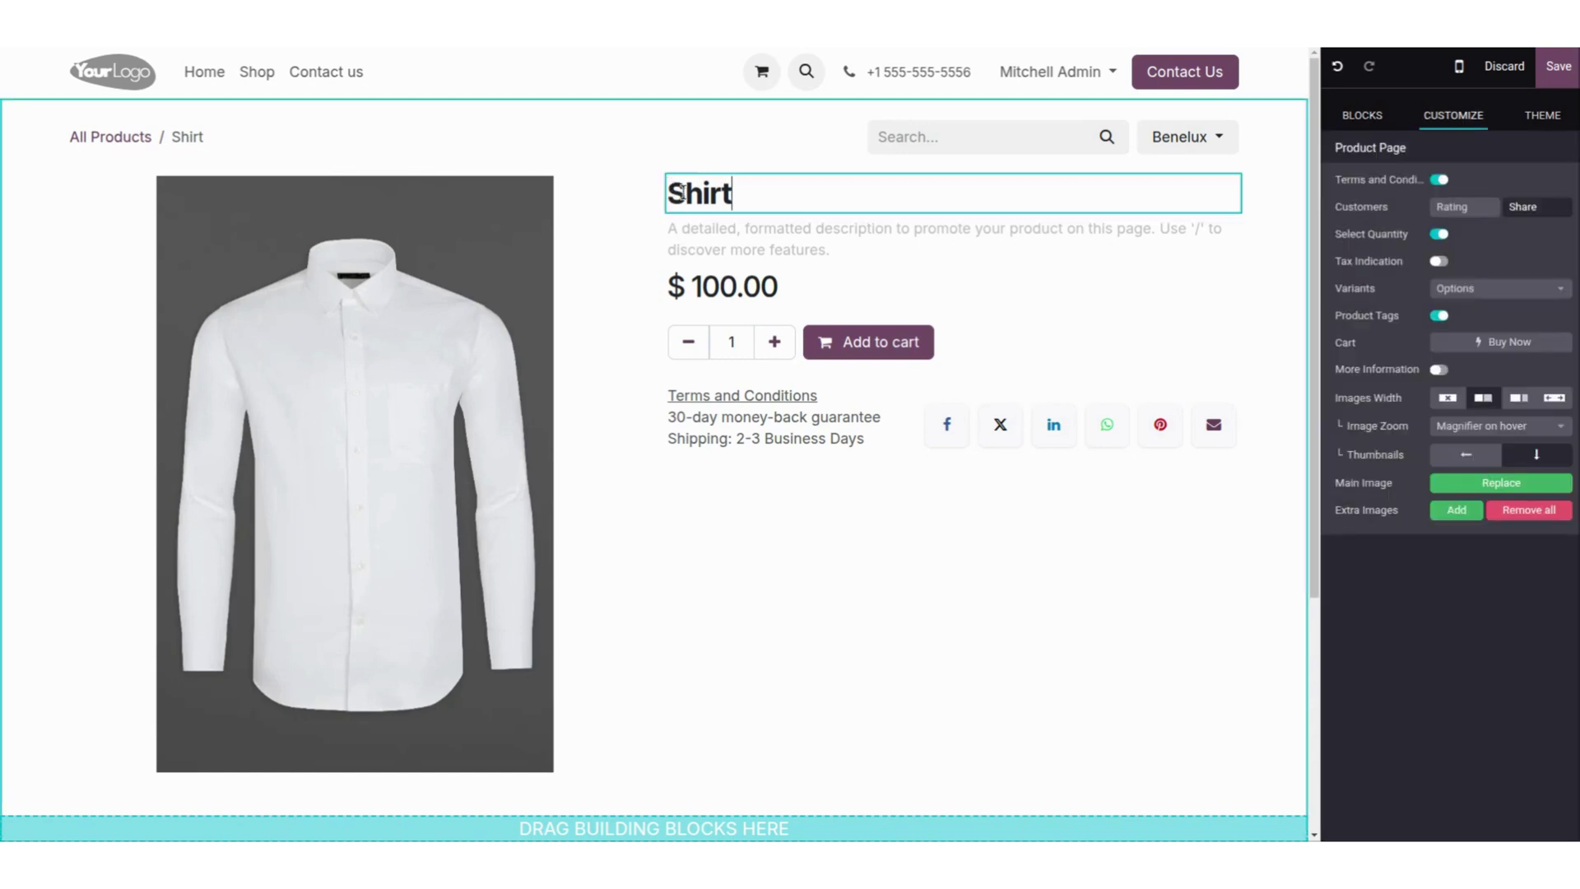
{"action": "type", "text": "White"}
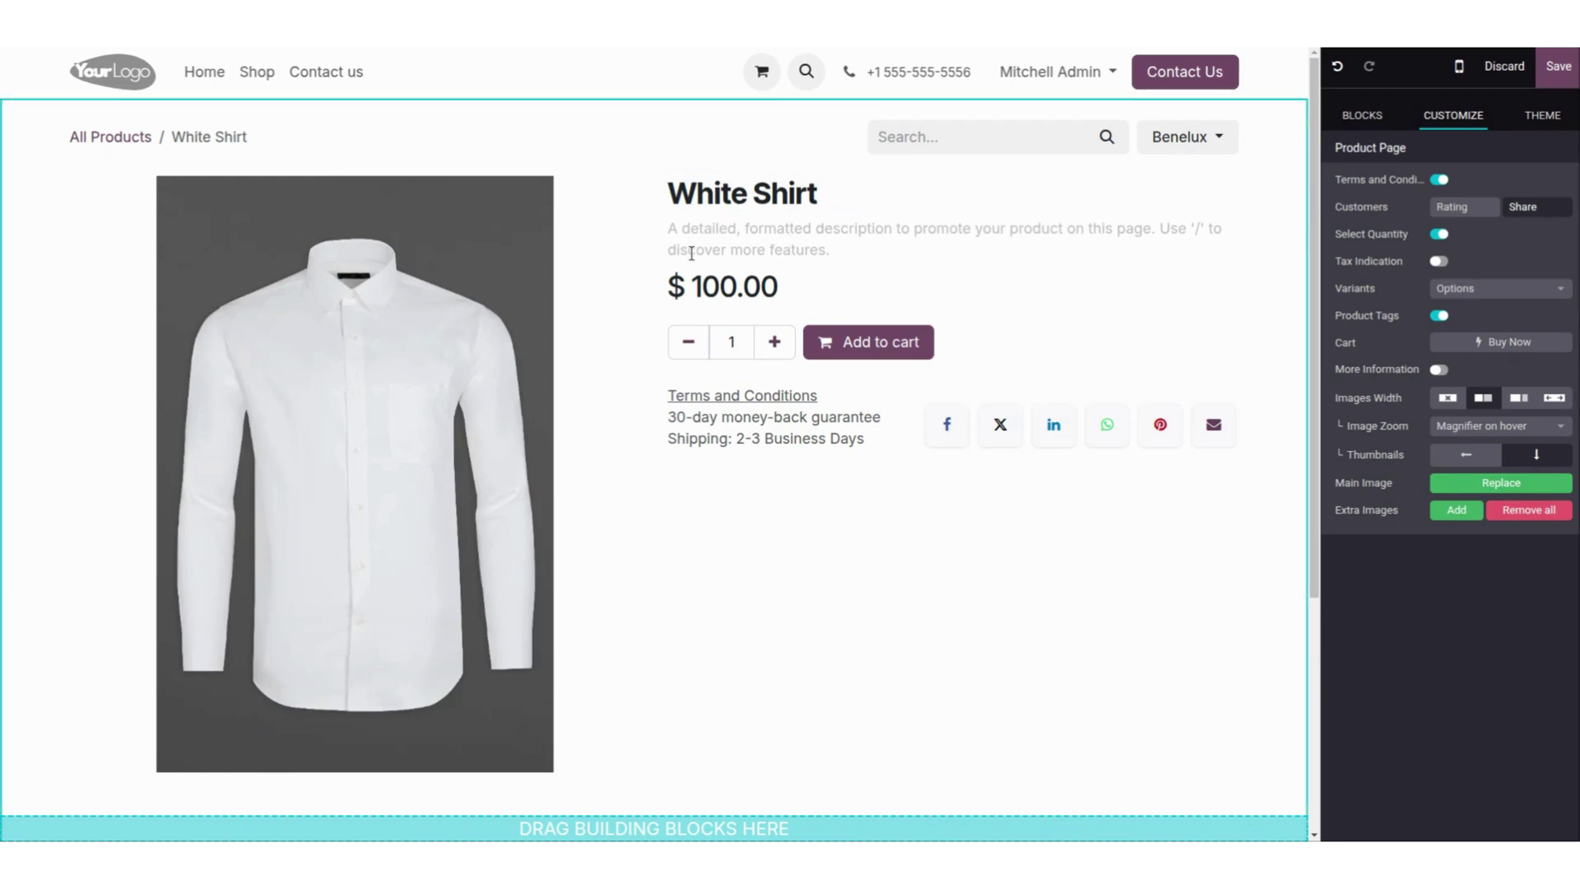
{"action": "left_click", "coordinate": [714, 236]}
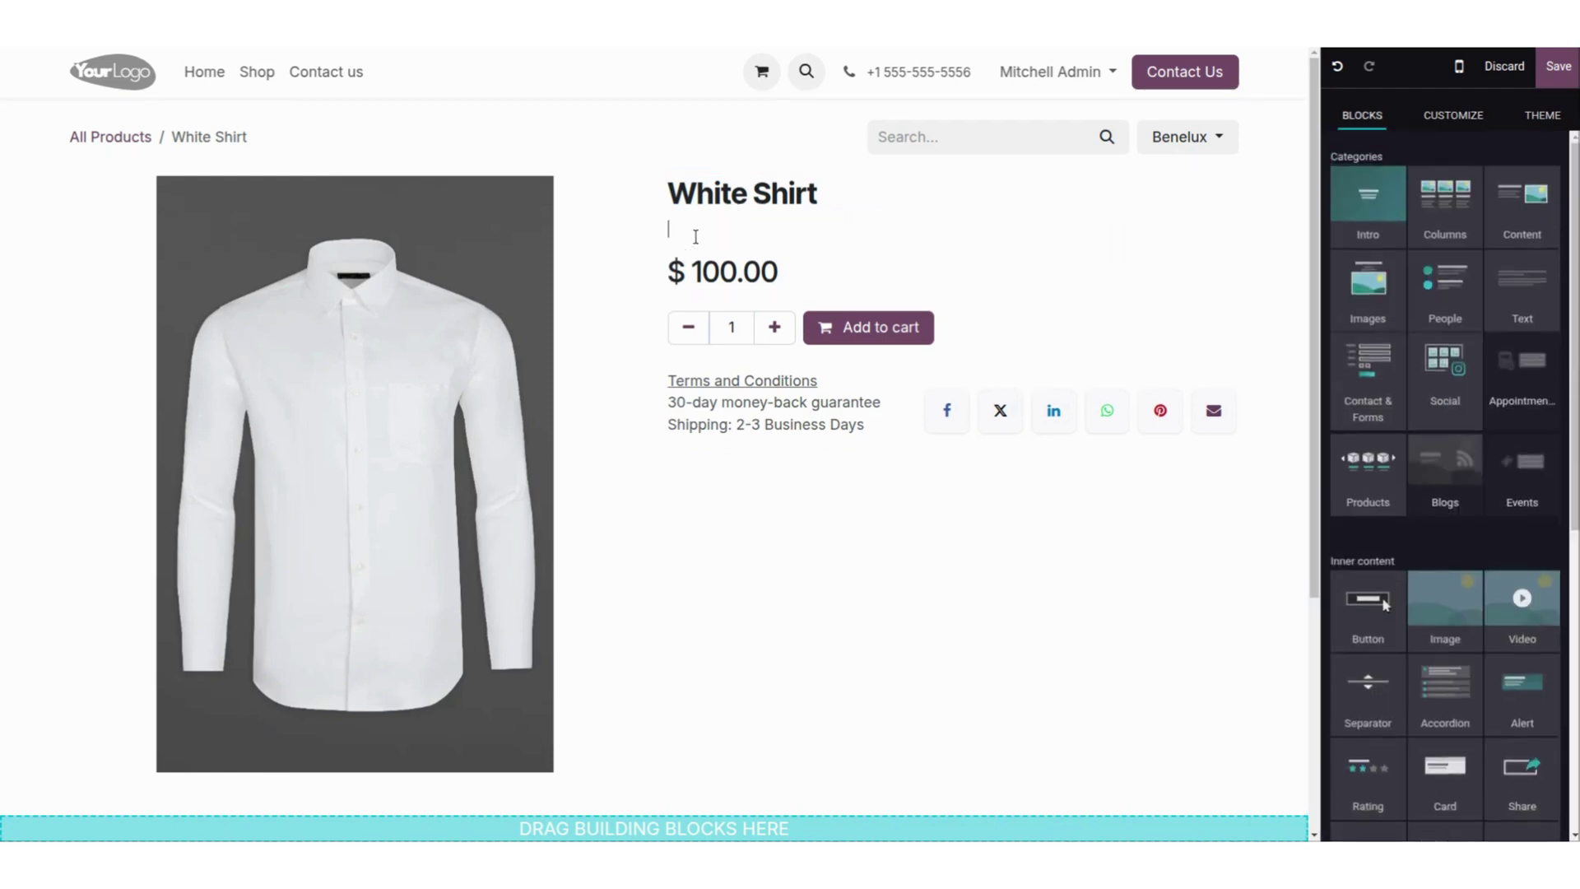
{"action": "type", "text": "Made from 100% pure cotton for all-day comfort. Soft, breathable, and perfect for any occasion."}
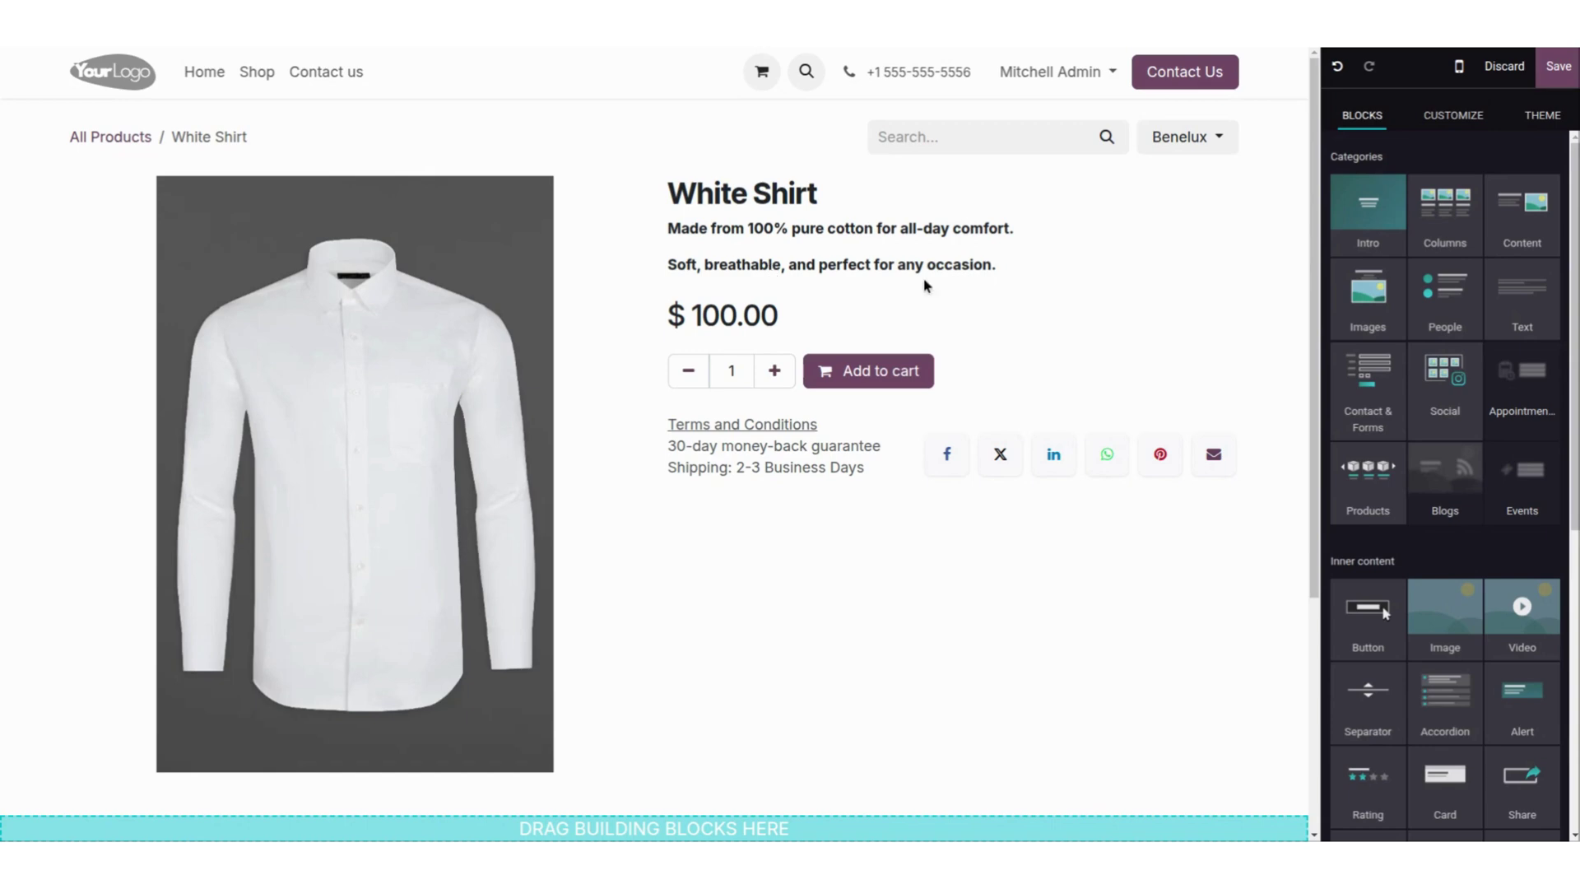
{"action": "left_click", "coordinate": [646, 314]}
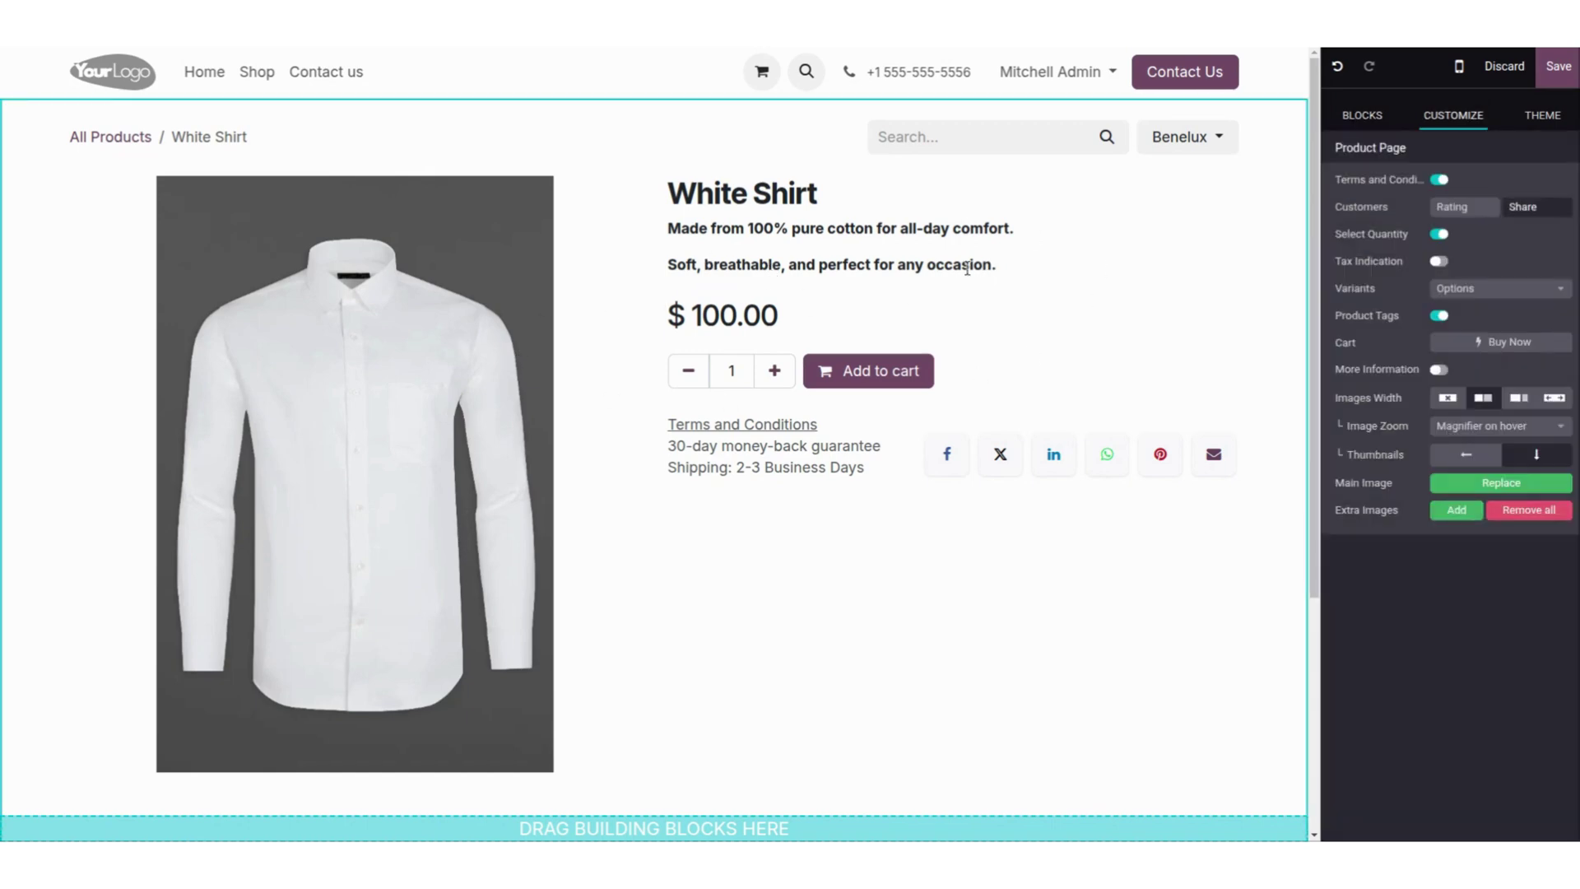
Step: Upload shirt3.png and shirt2.png and add them as extra product images
{"action": "left_click", "coordinate": [508, 394]}
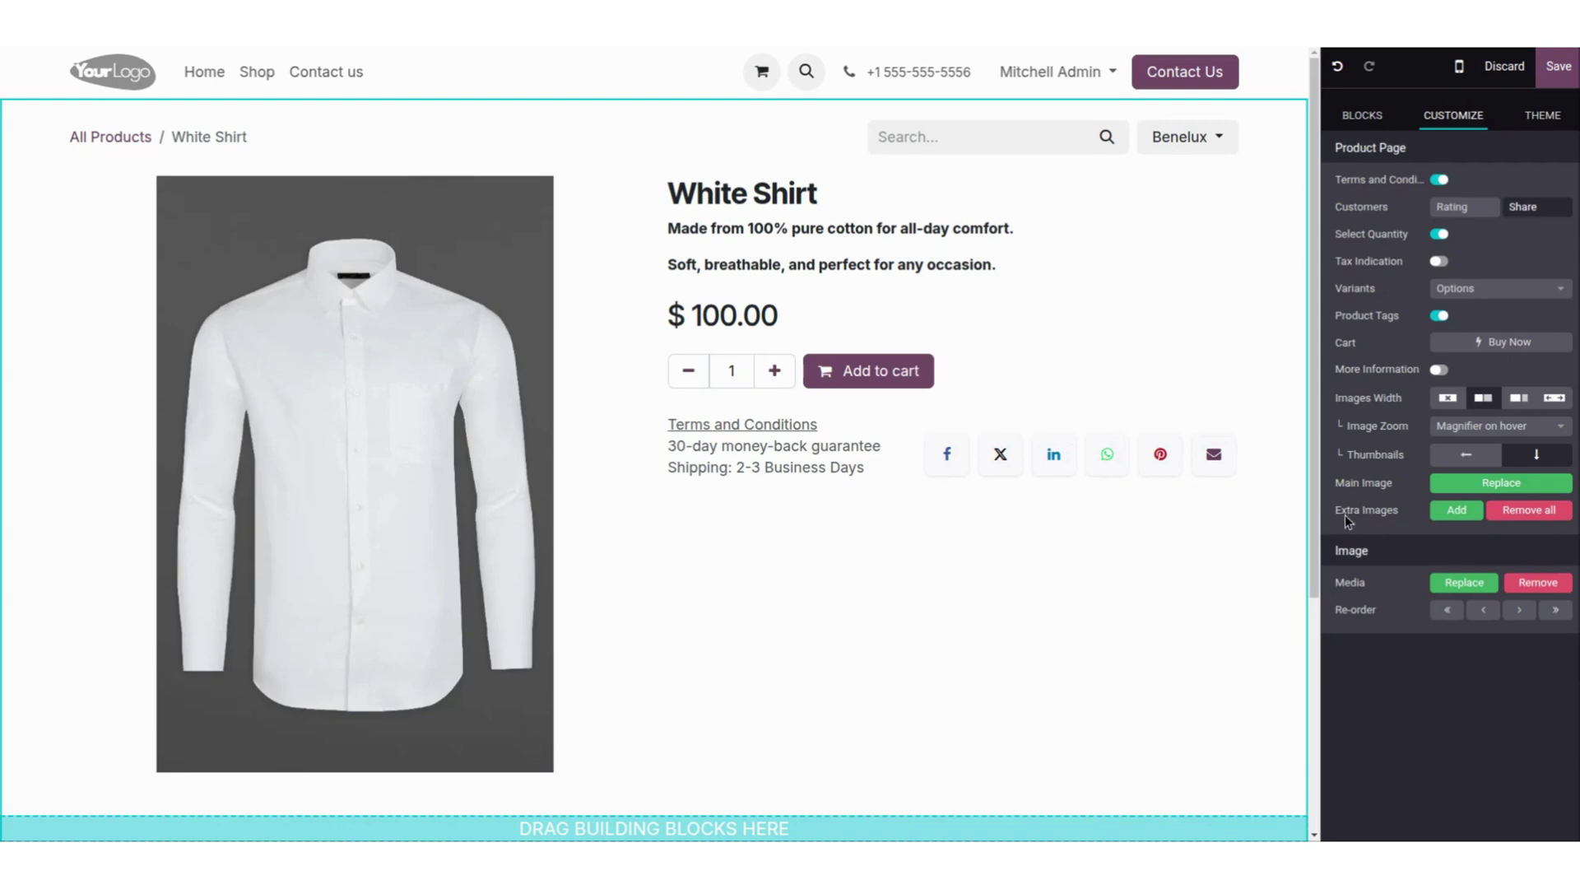
{"action": "left_click", "coordinate": [1461, 517]}
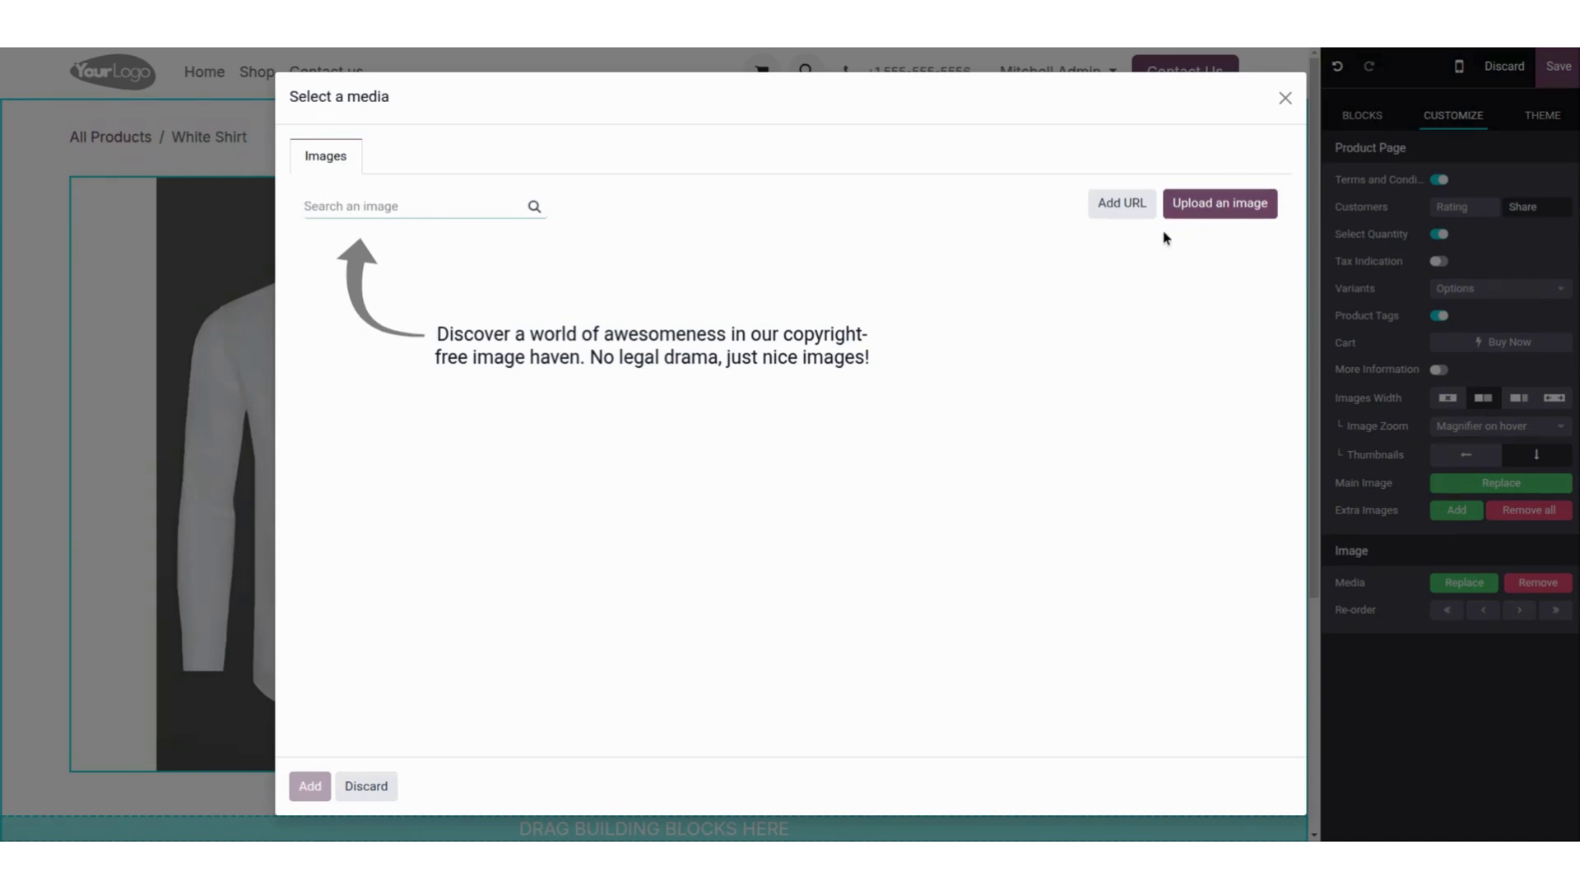
{"action": "left_click", "coordinate": [1248, 207]}
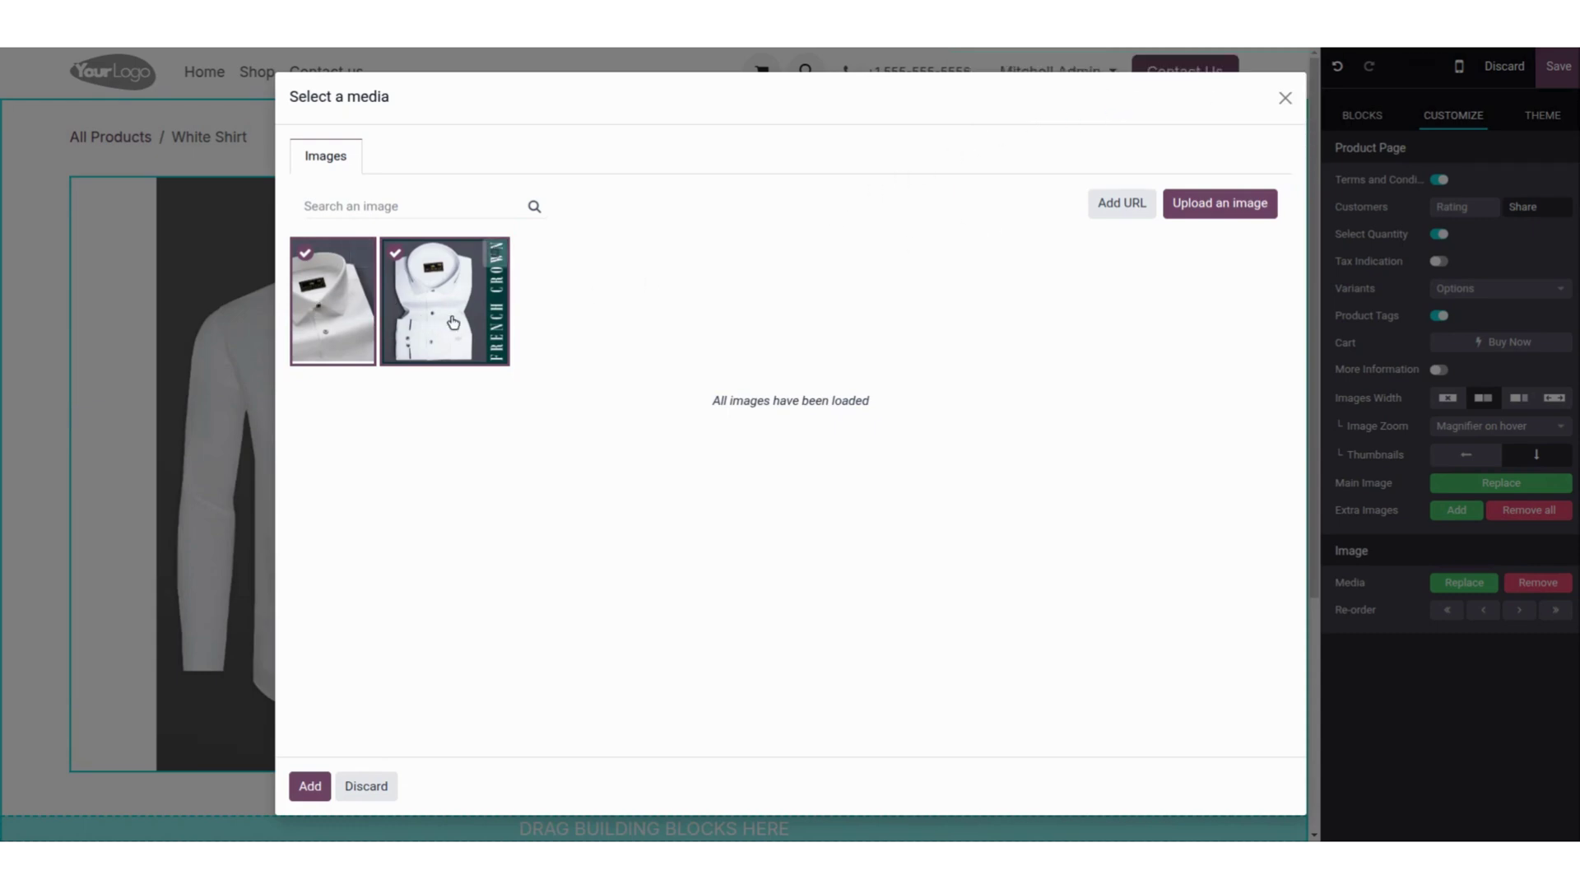
{"action": "left_click", "coordinate": [308, 786]}
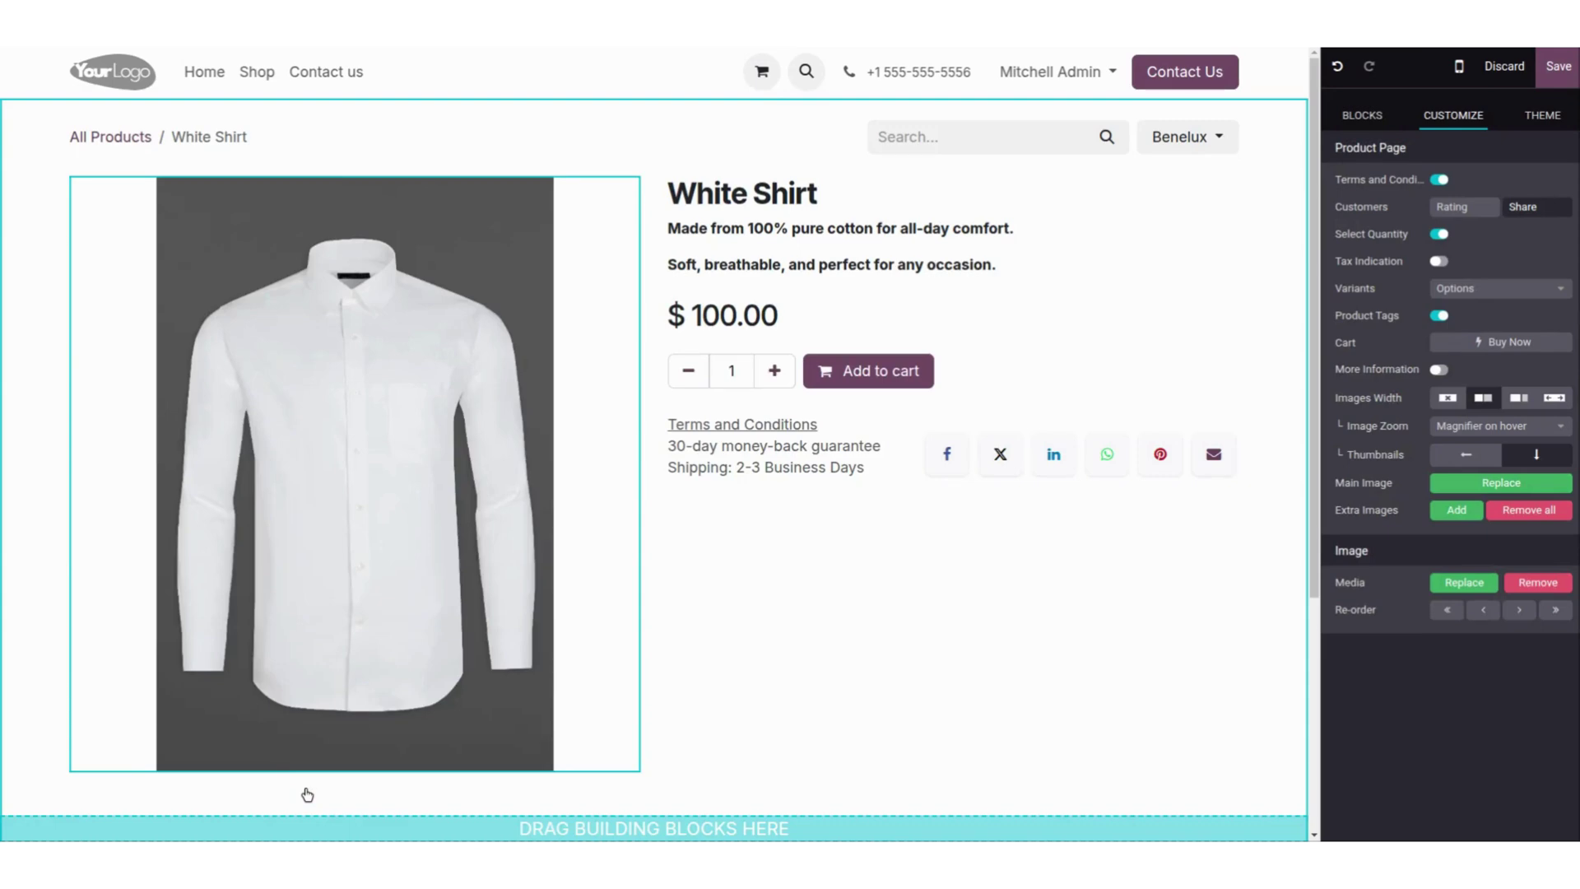
{"action": "scroll", "coordinate": [546, 575], "scroll_direction": "down", "scroll_amount": 3}
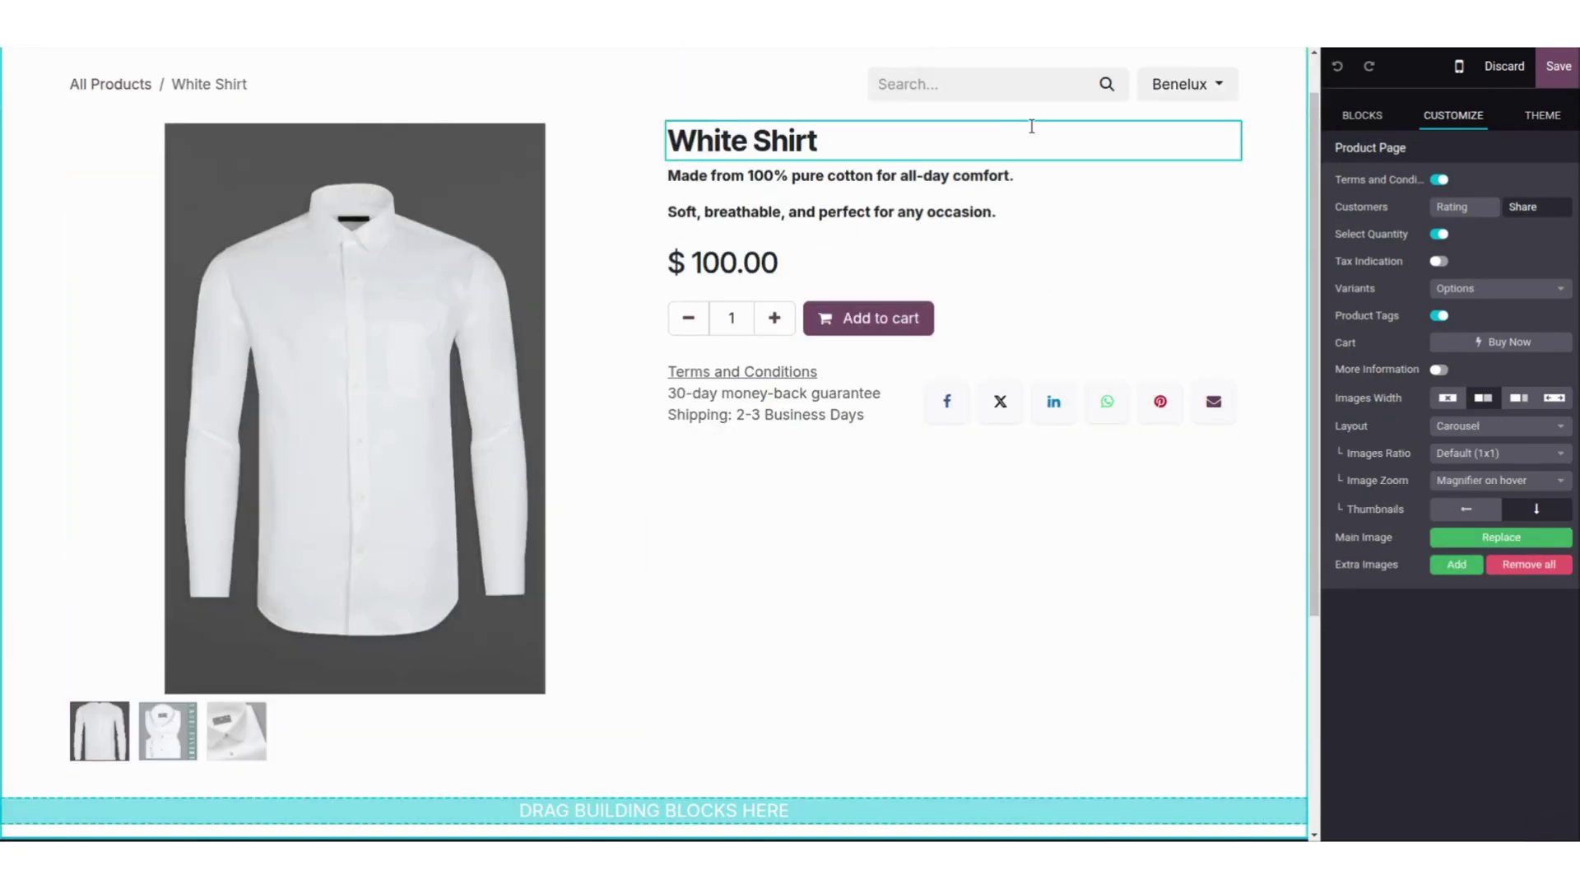
{"action": "left_click", "coordinate": [171, 723]}
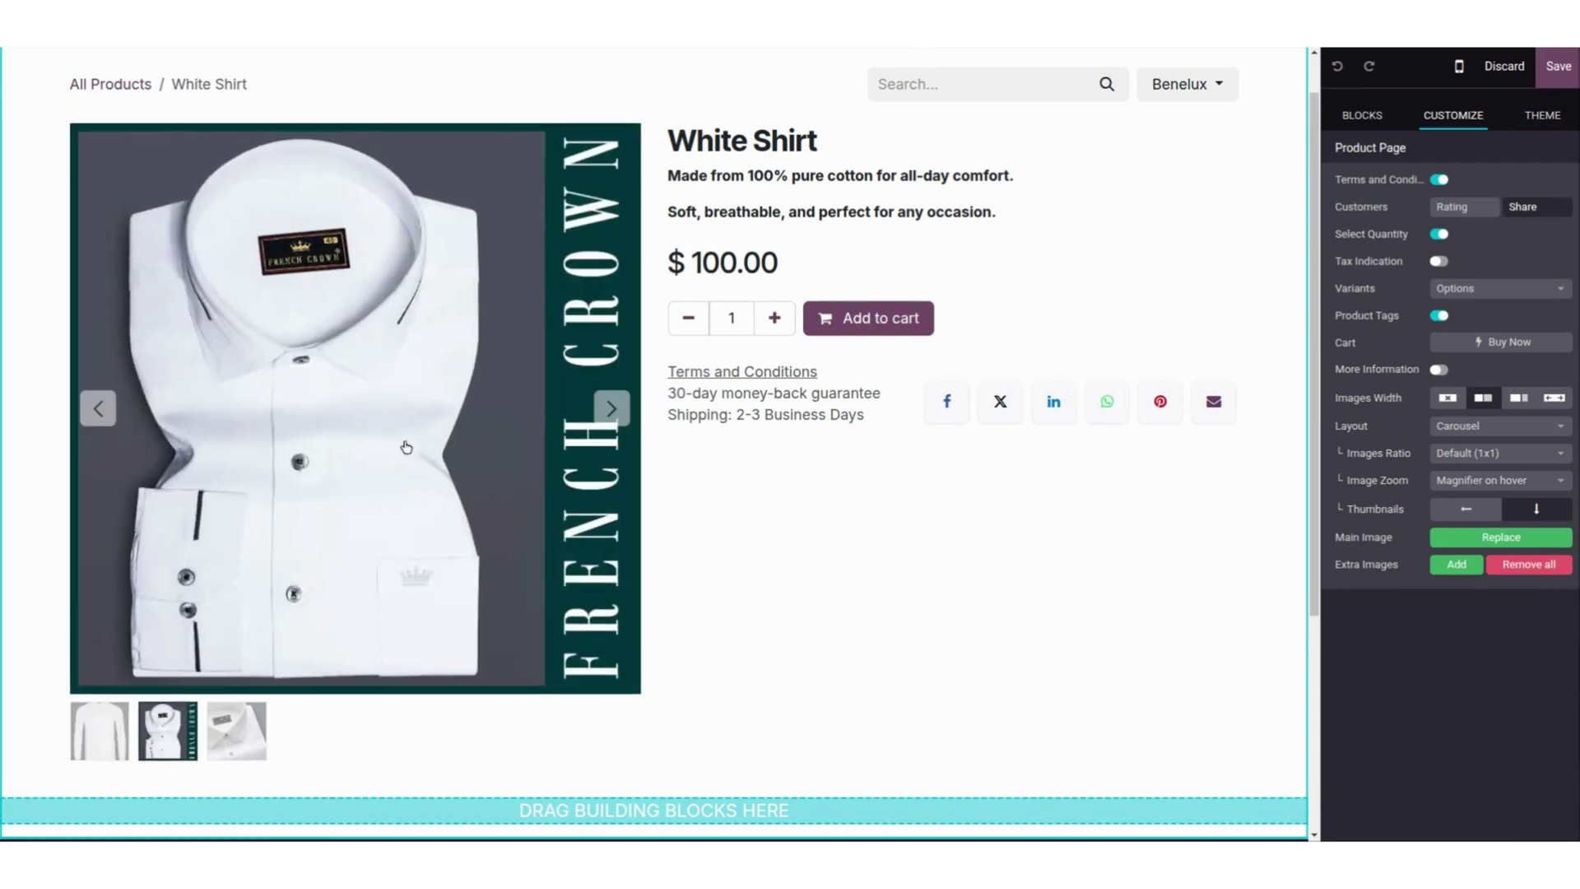
{"action": "left_click", "coordinate": [239, 741]}
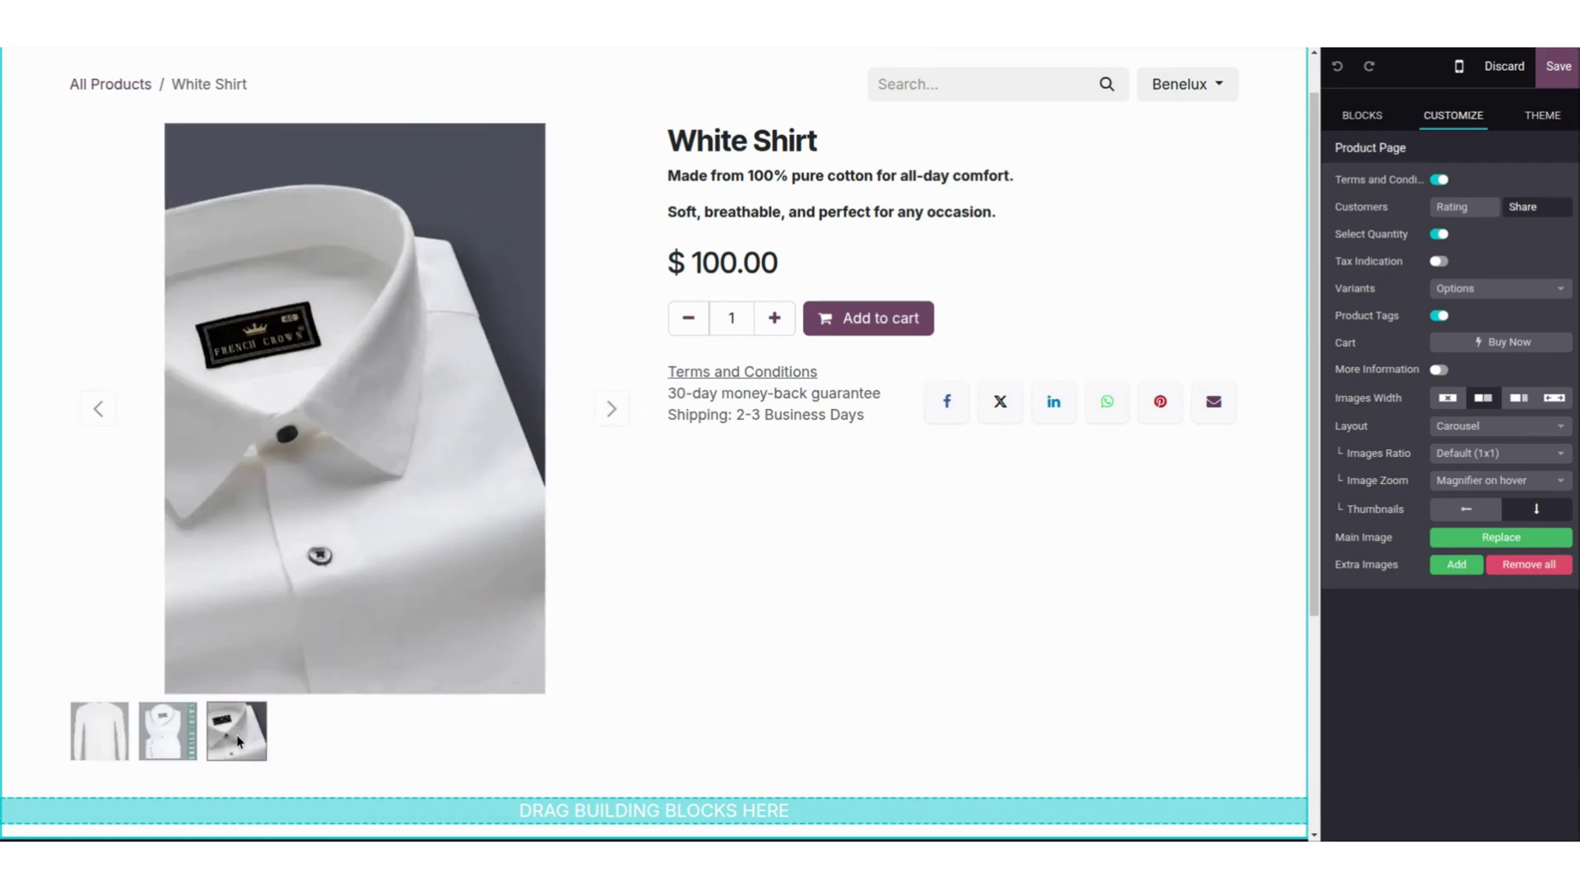
{"action": "left_click", "coordinate": [128, 739]}
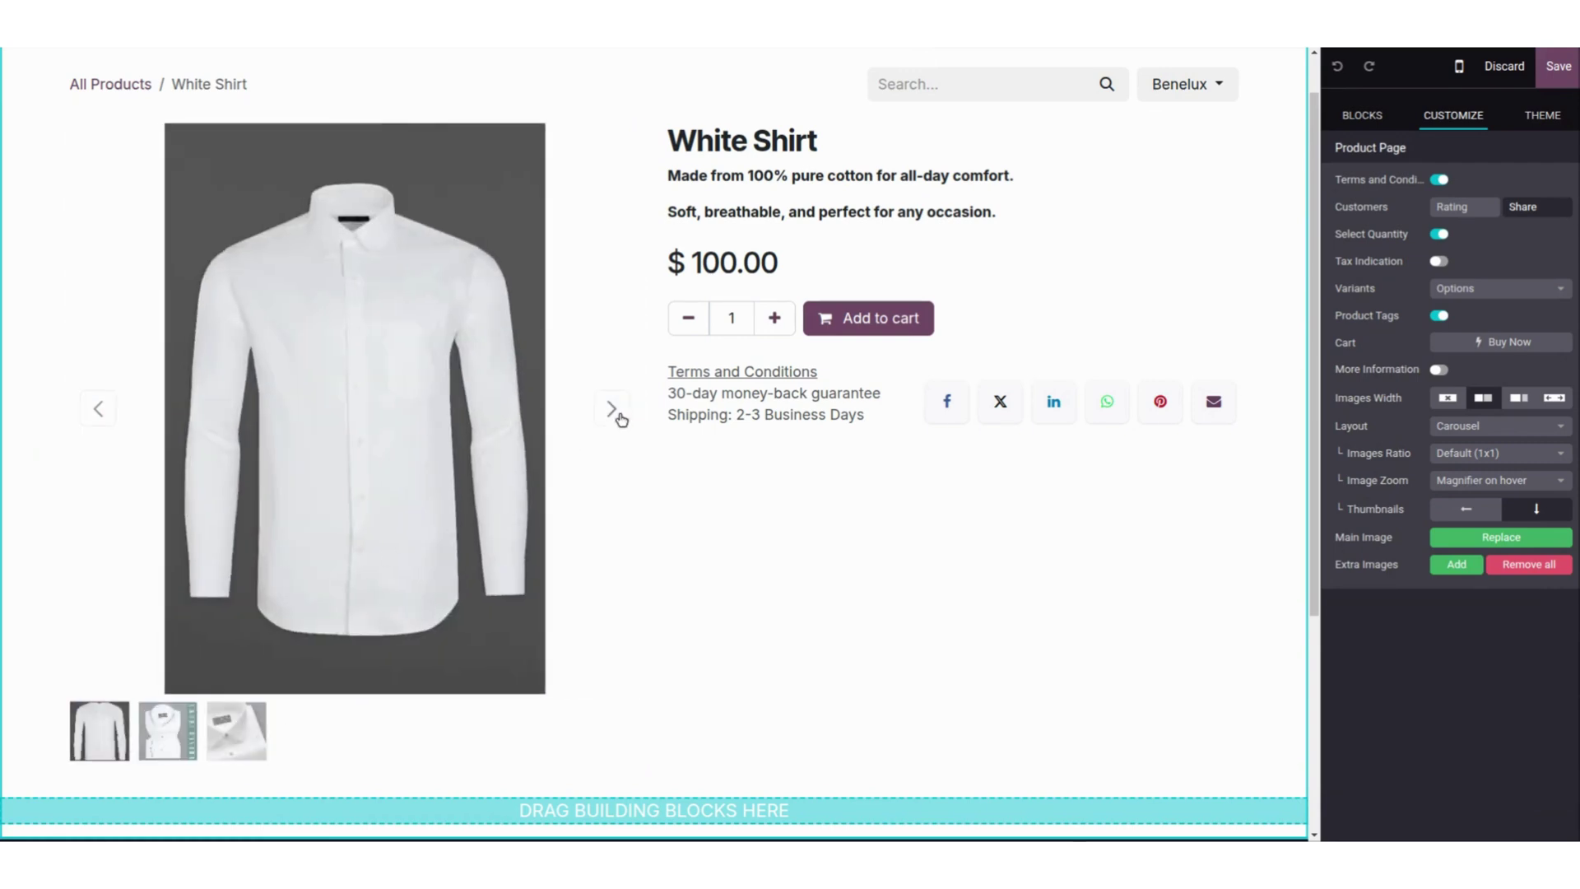
{"action": "left_click", "coordinate": [611, 409]}
{"action": "left_click", "coordinate": [616, 413]}
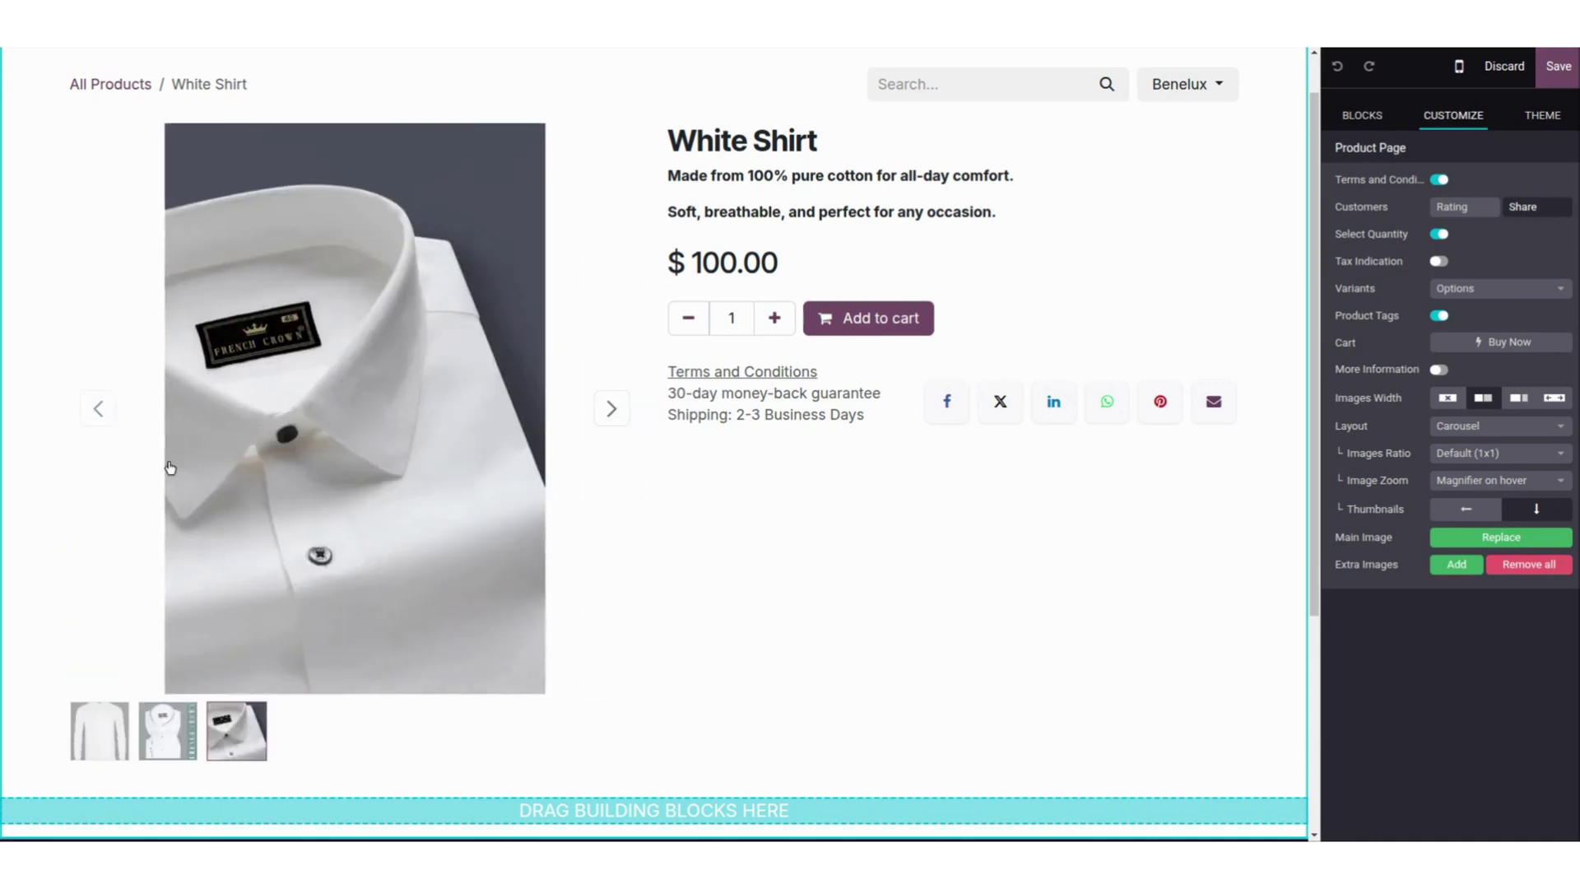
{"action": "left_click", "coordinate": [108, 423]}
{"action": "left_click", "coordinate": [110, 427]}
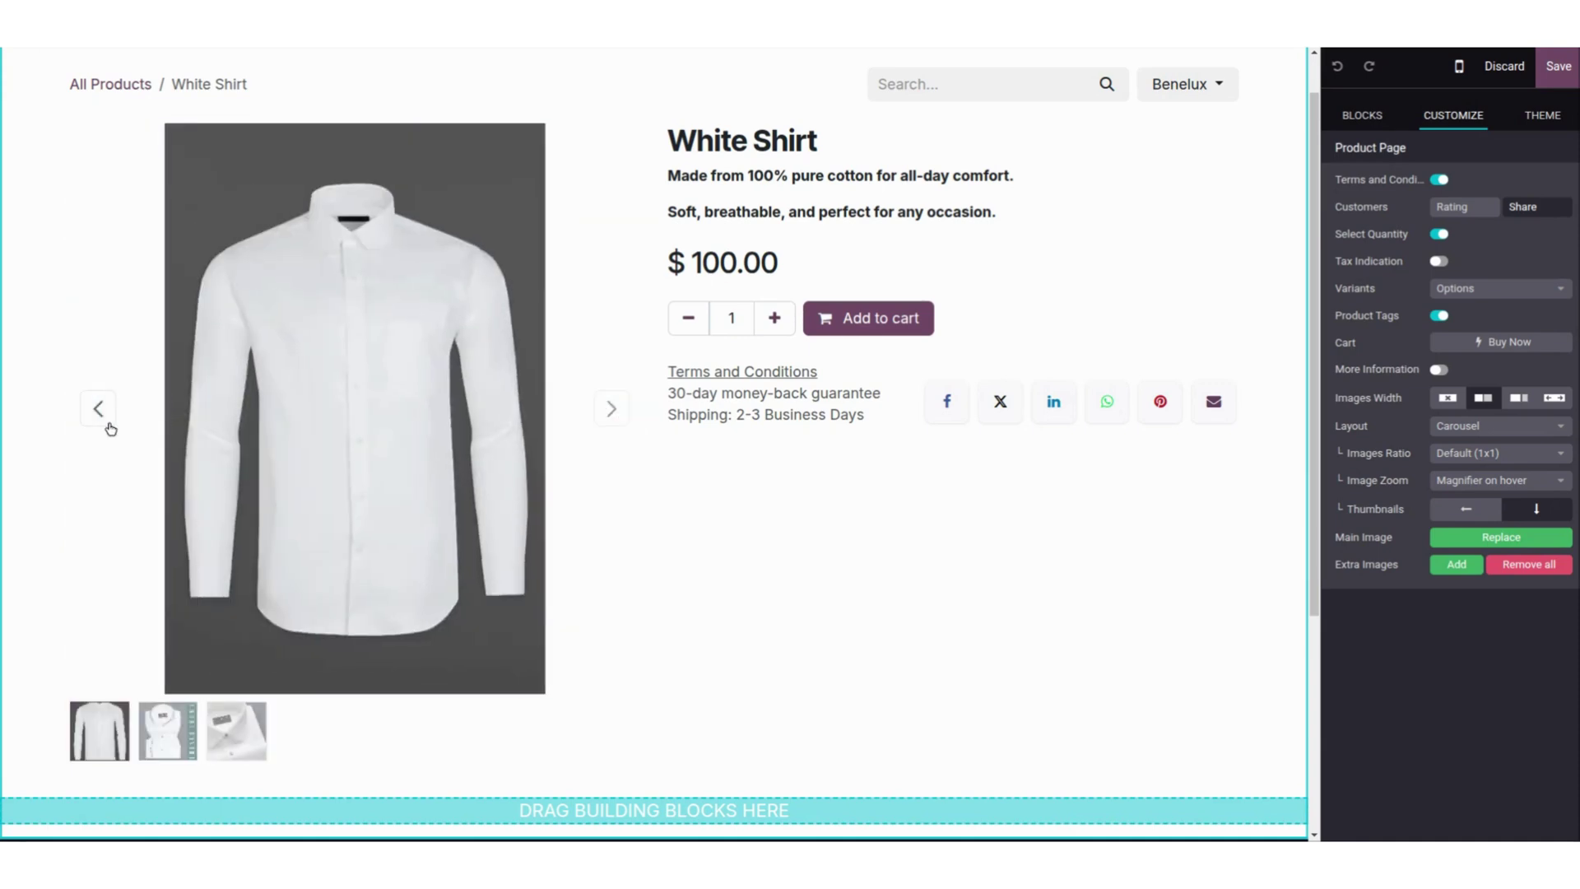
{"action": "scroll", "coordinate": [784, 582], "scroll_direction": "up", "scroll_amount": 1}
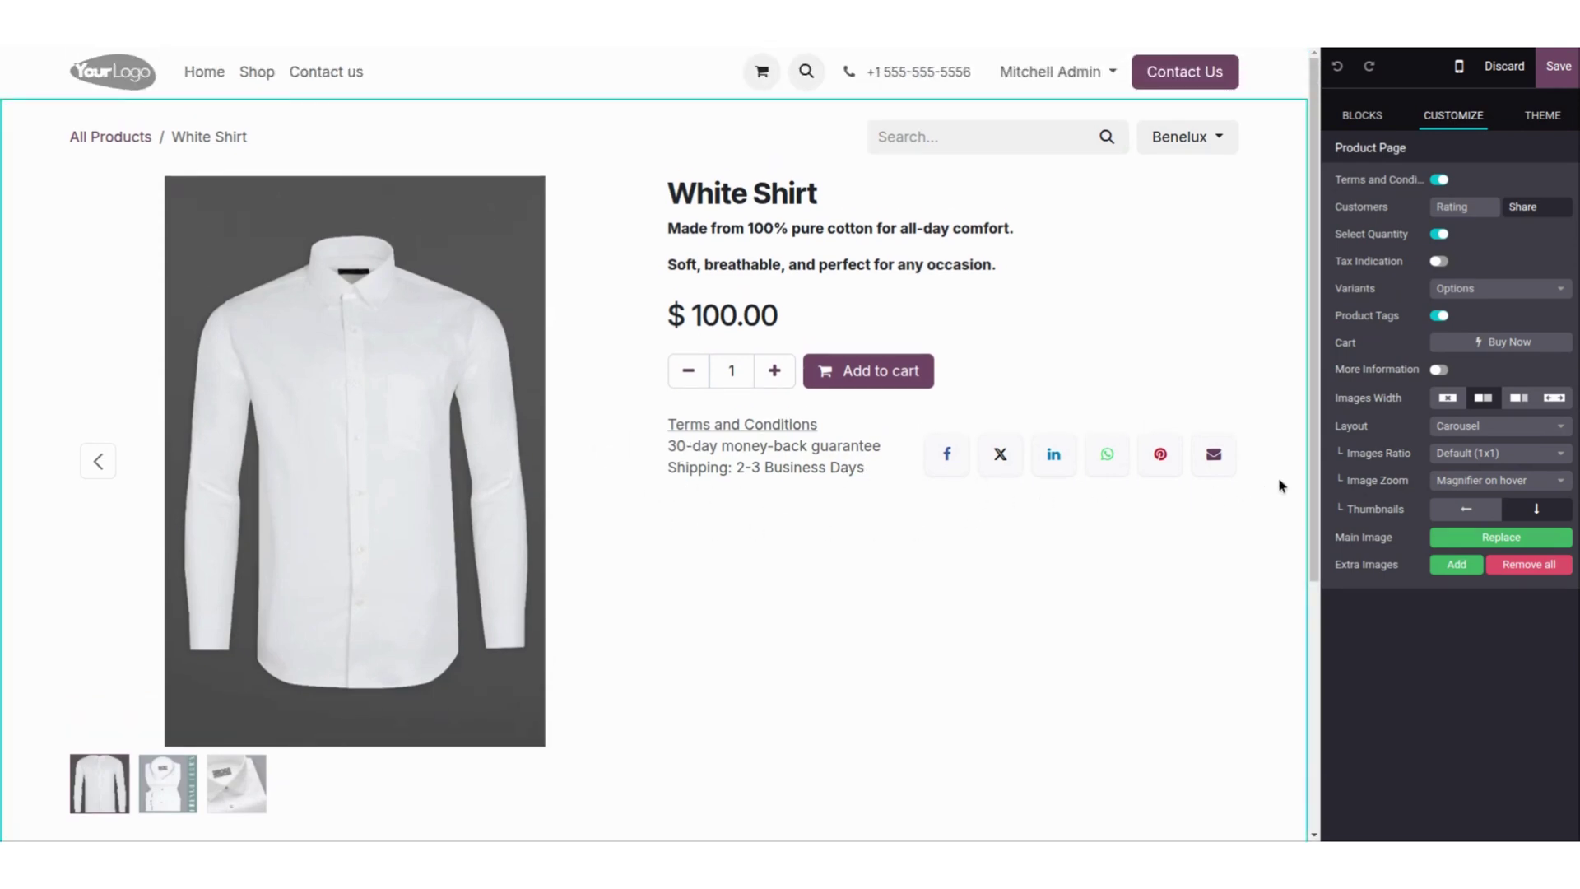
Step: Enable the Rating option so five stars and '(0 review)' appear under the title
{"action": "left_click", "coordinate": [796, 238]}
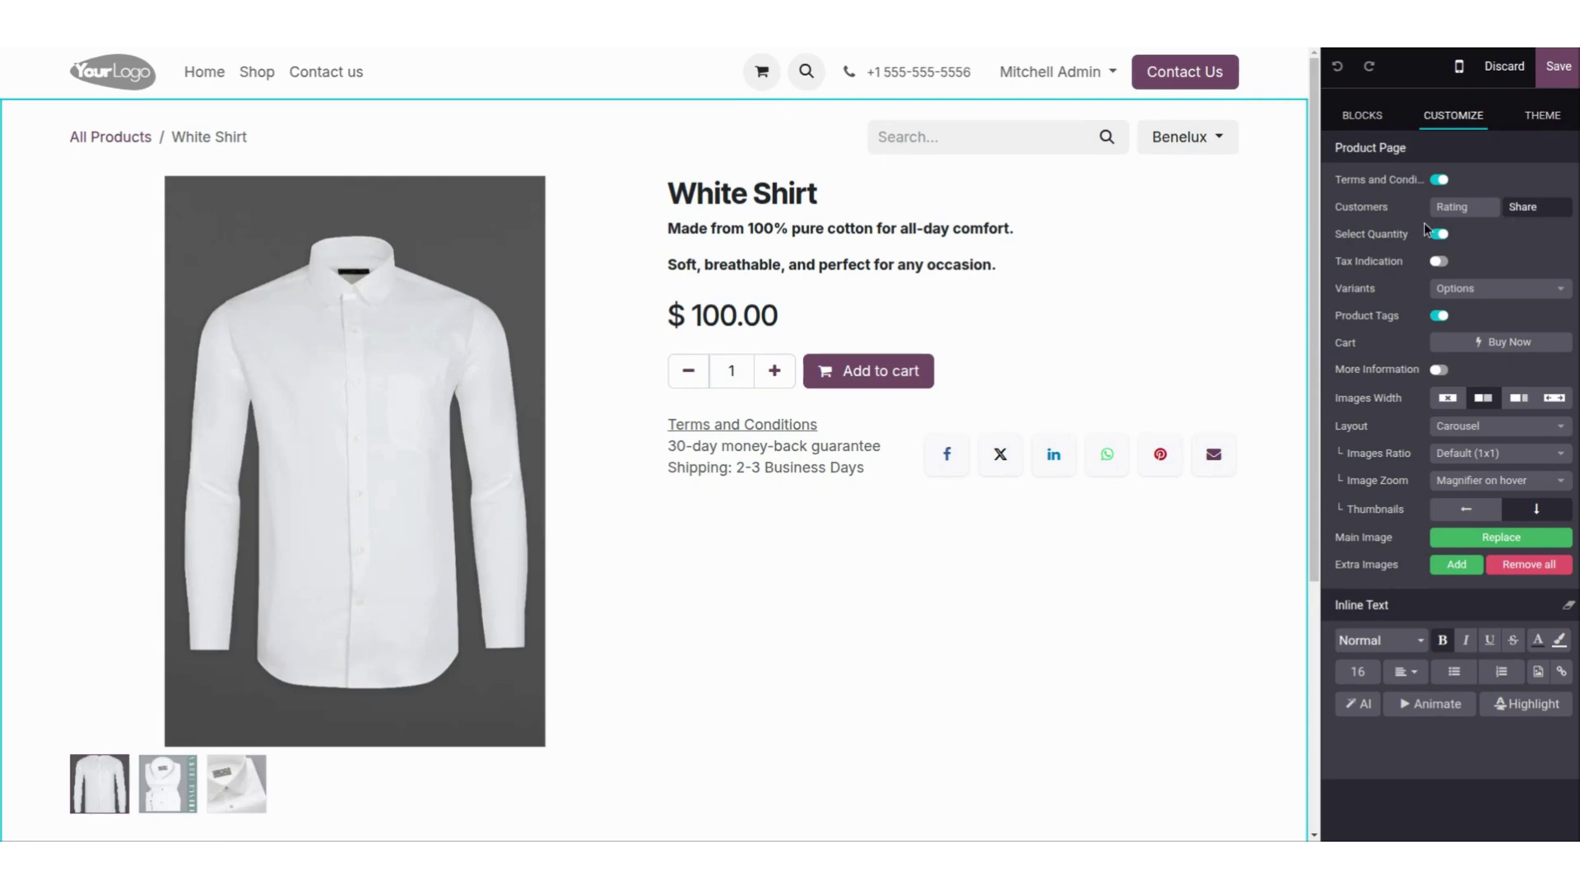
{"action": "left_click", "coordinate": [1475, 212]}
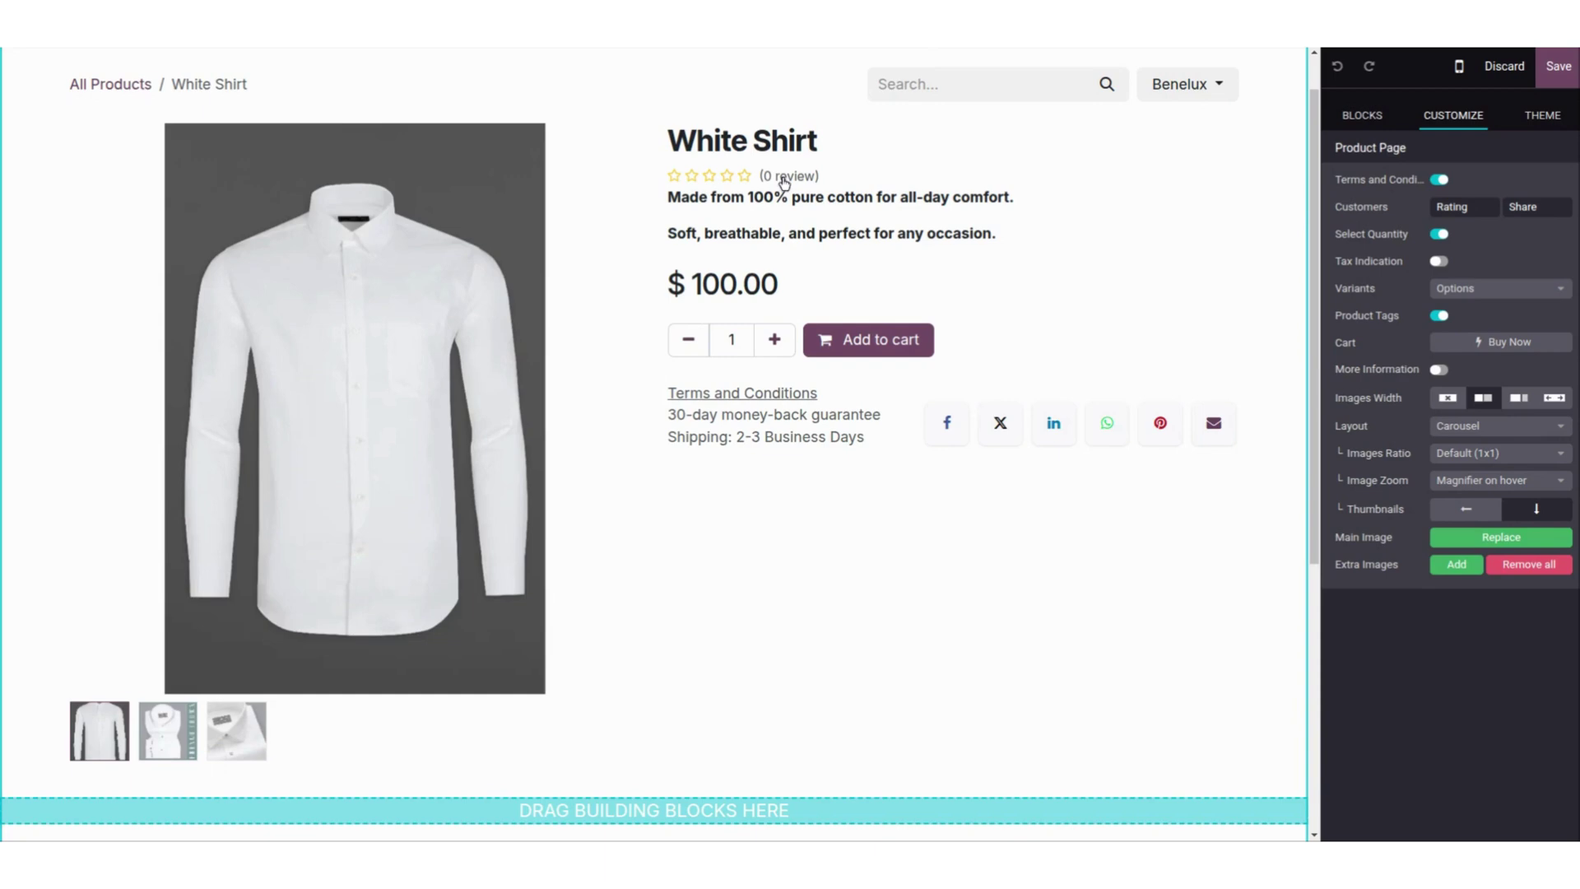
{"action": "scroll", "coordinate": [944, 271], "scroll_direction": "up", "scroll_amount": 1}
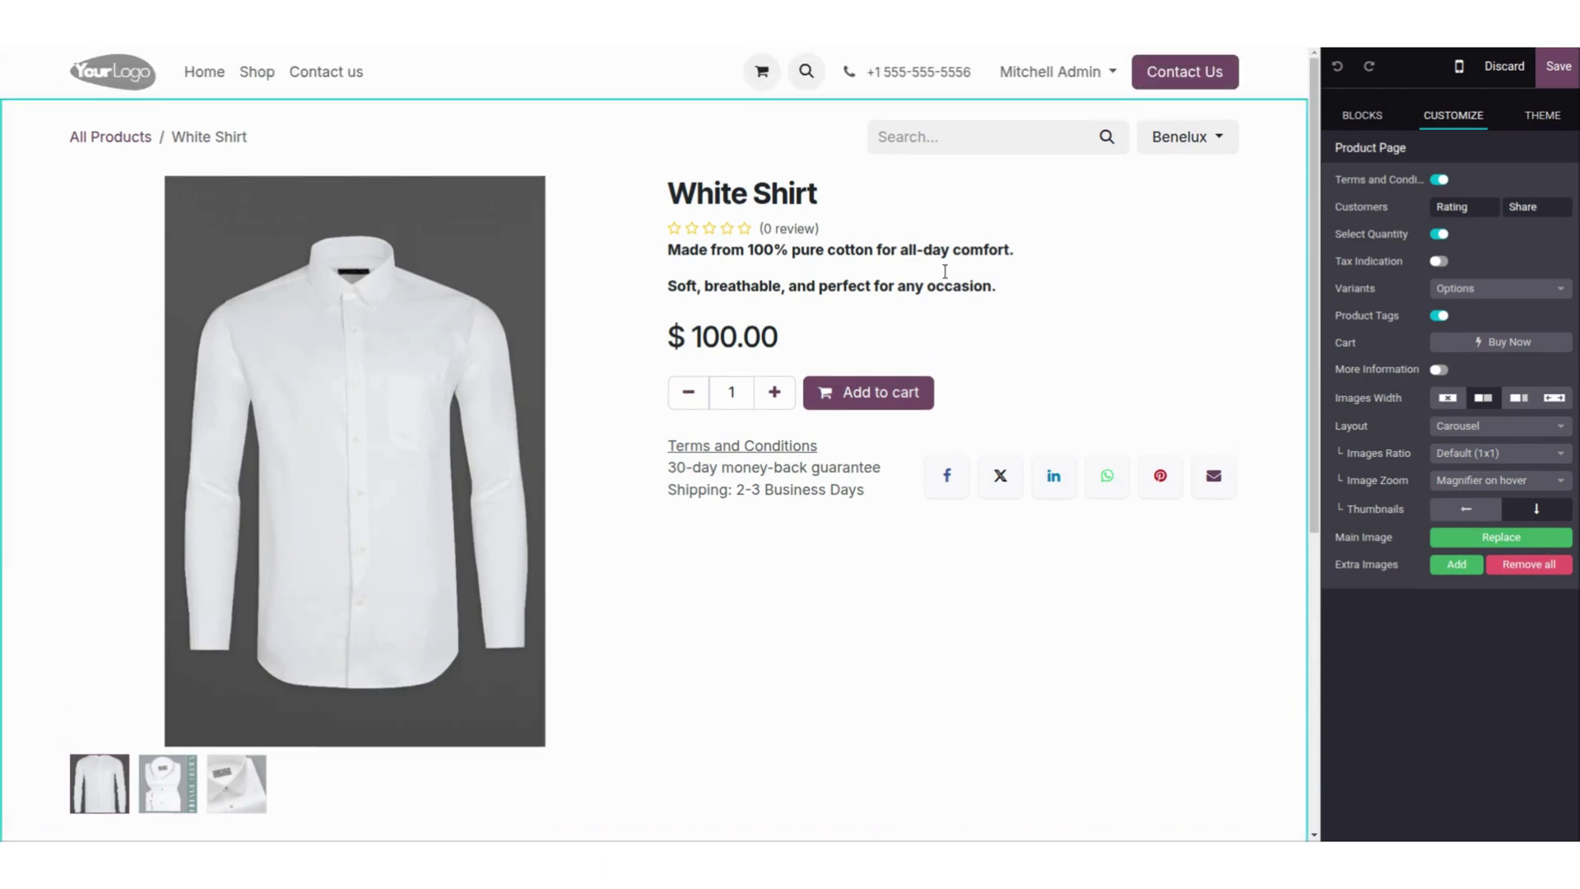
Step: Save the White Shirt page and preview it, viewing its second photo thumbnail
{"action": "left_click", "coordinate": [1558, 72]}
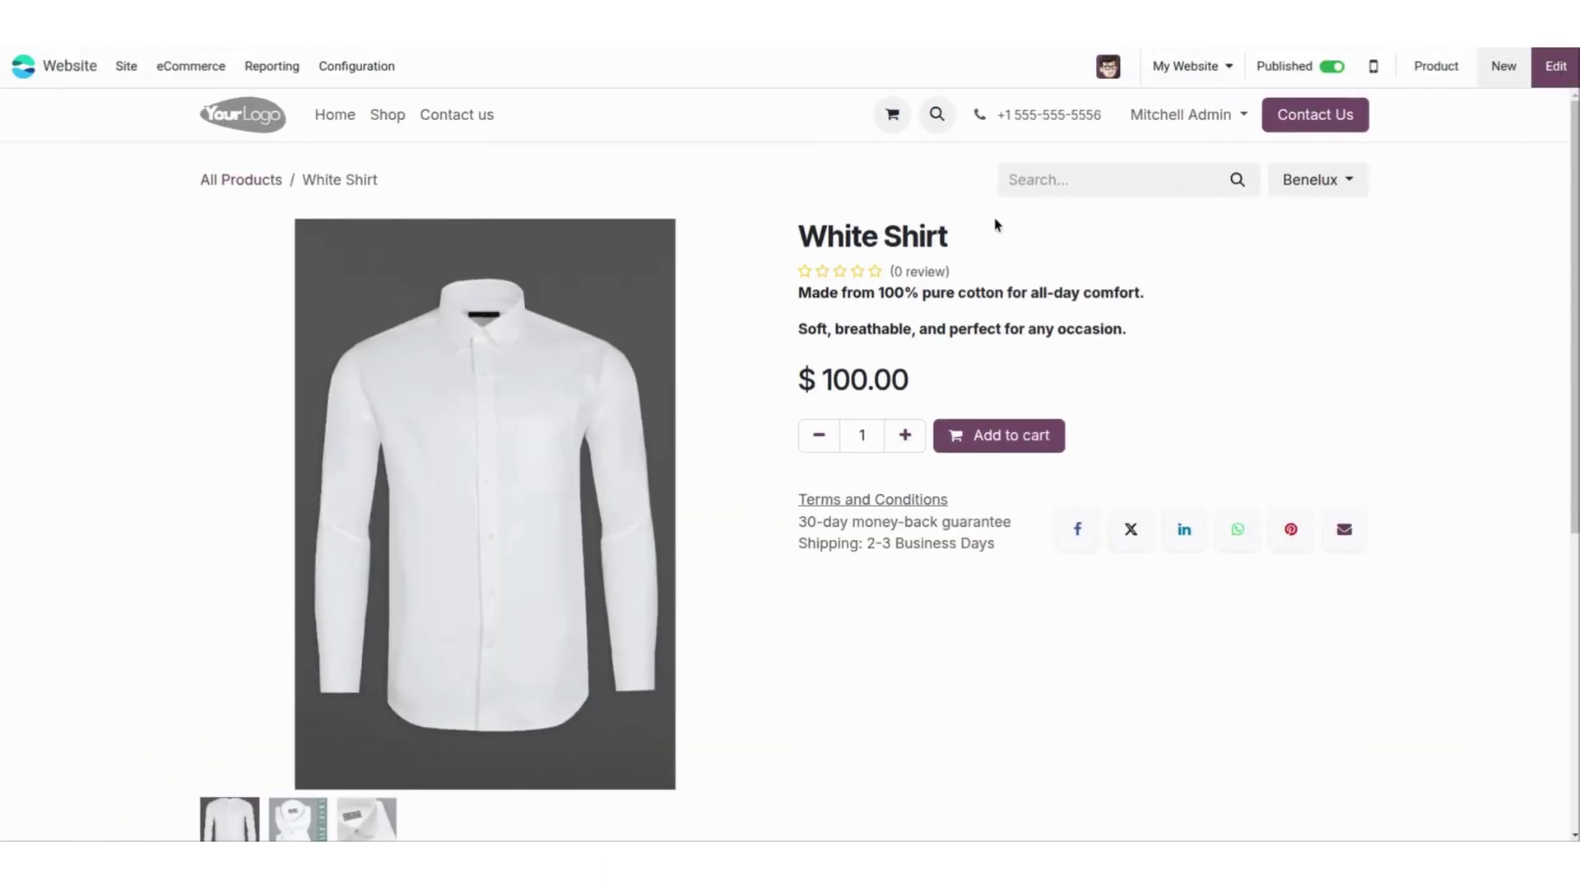
{"action": "scroll", "coordinate": [239, 553], "scroll_direction": "down", "scroll_amount": 2}
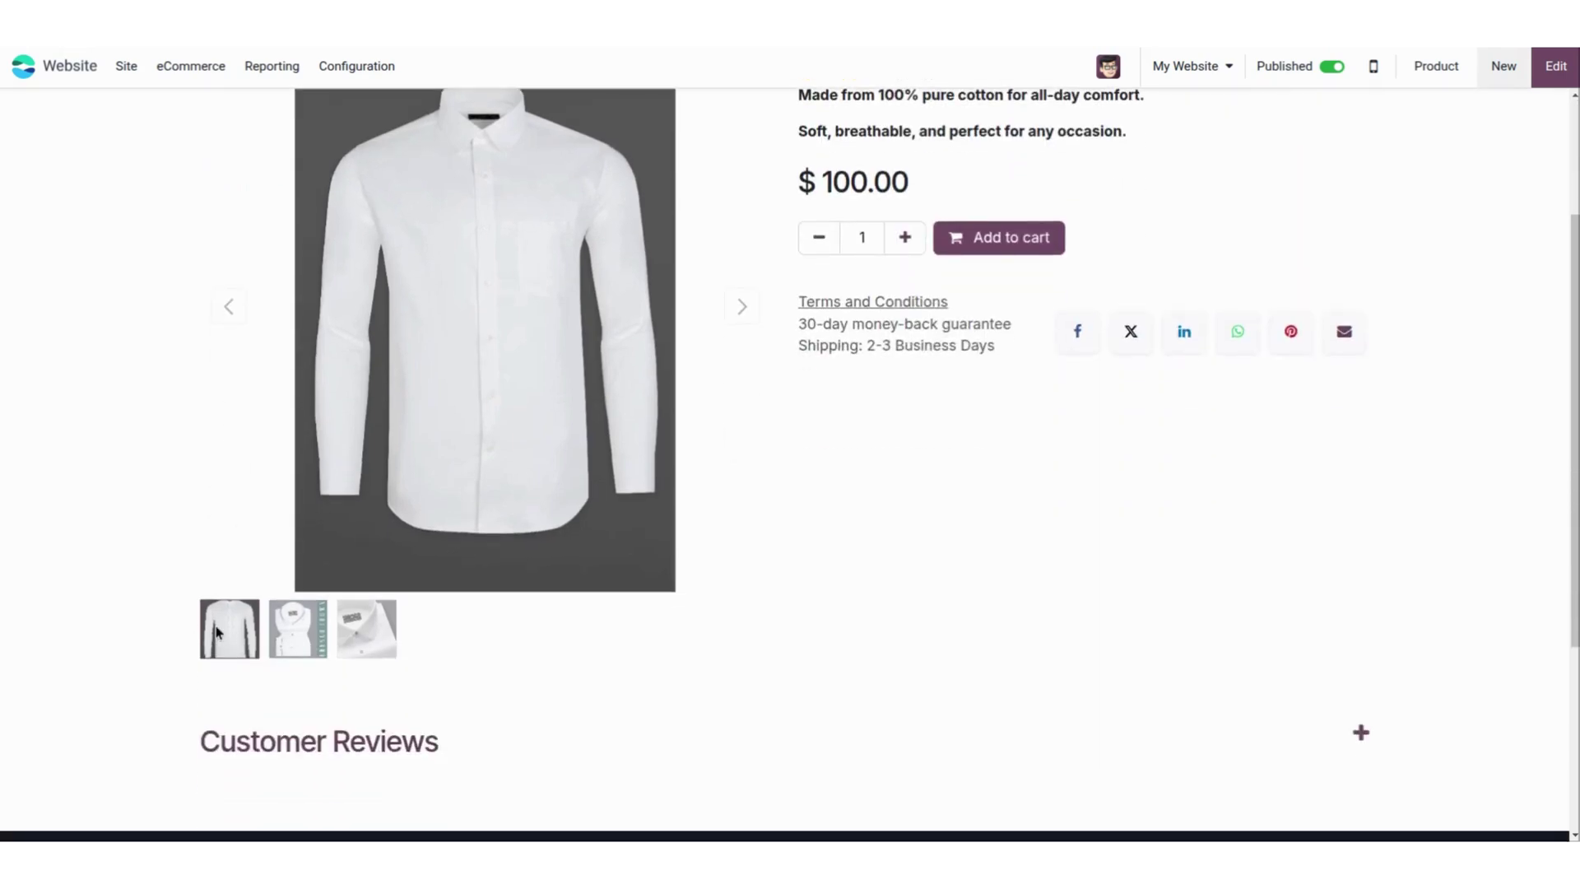
{"action": "left_click", "coordinate": [280, 638]}
{"action": "scroll", "coordinate": [170, 500], "scroll_direction": "down", "scroll_amount": 2}
{"action": "scroll", "coordinate": [169, 500], "scroll_direction": "up", "scroll_amount": 5}
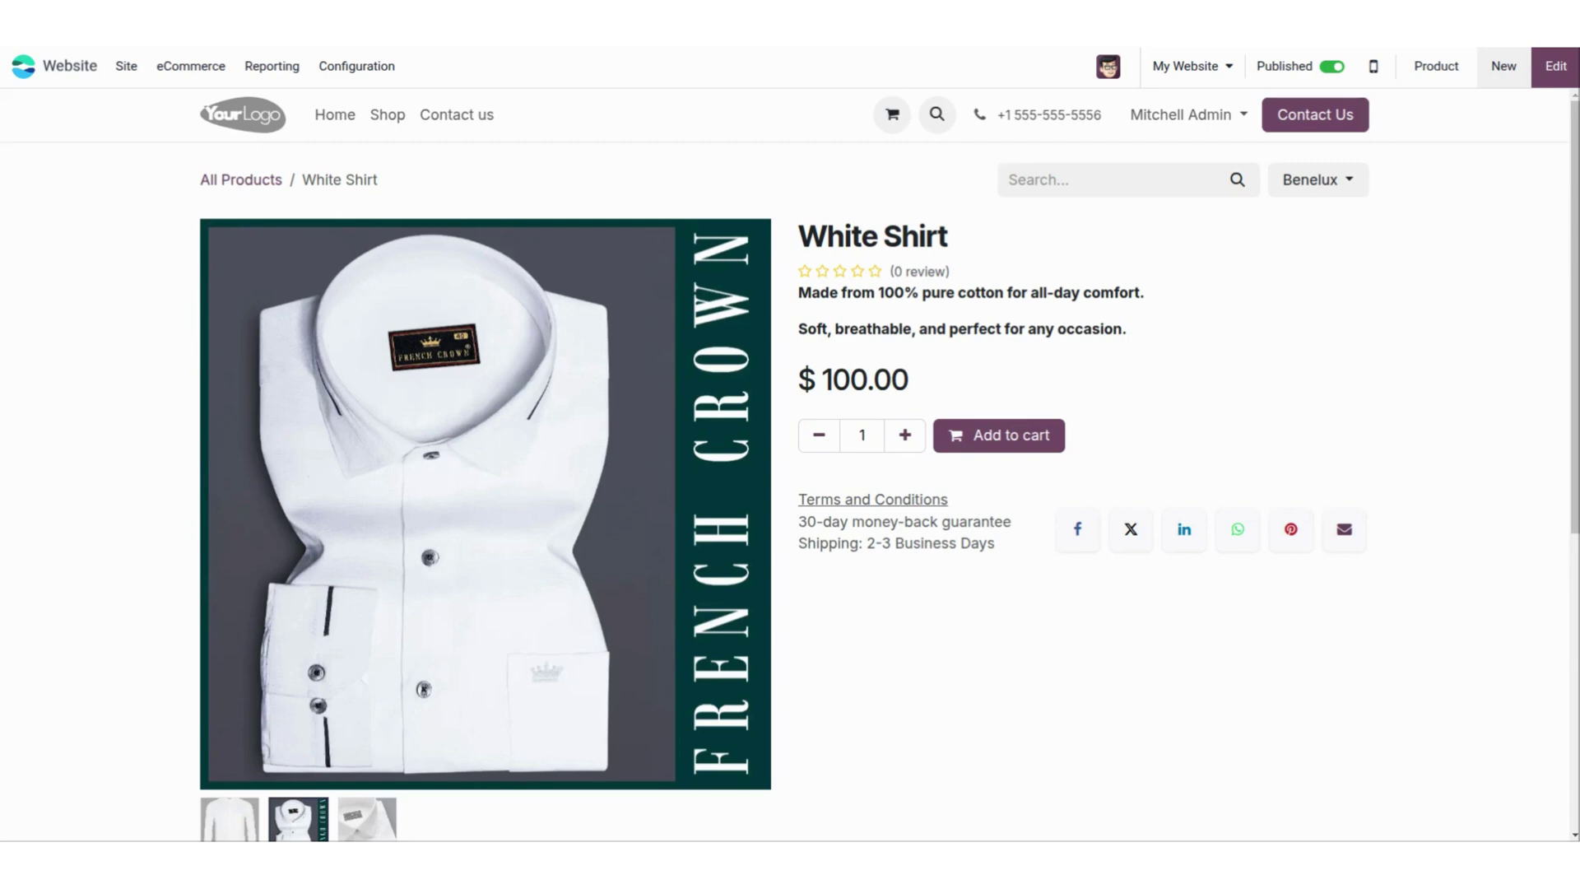
{"action": "left_click", "coordinate": [126, 66]}
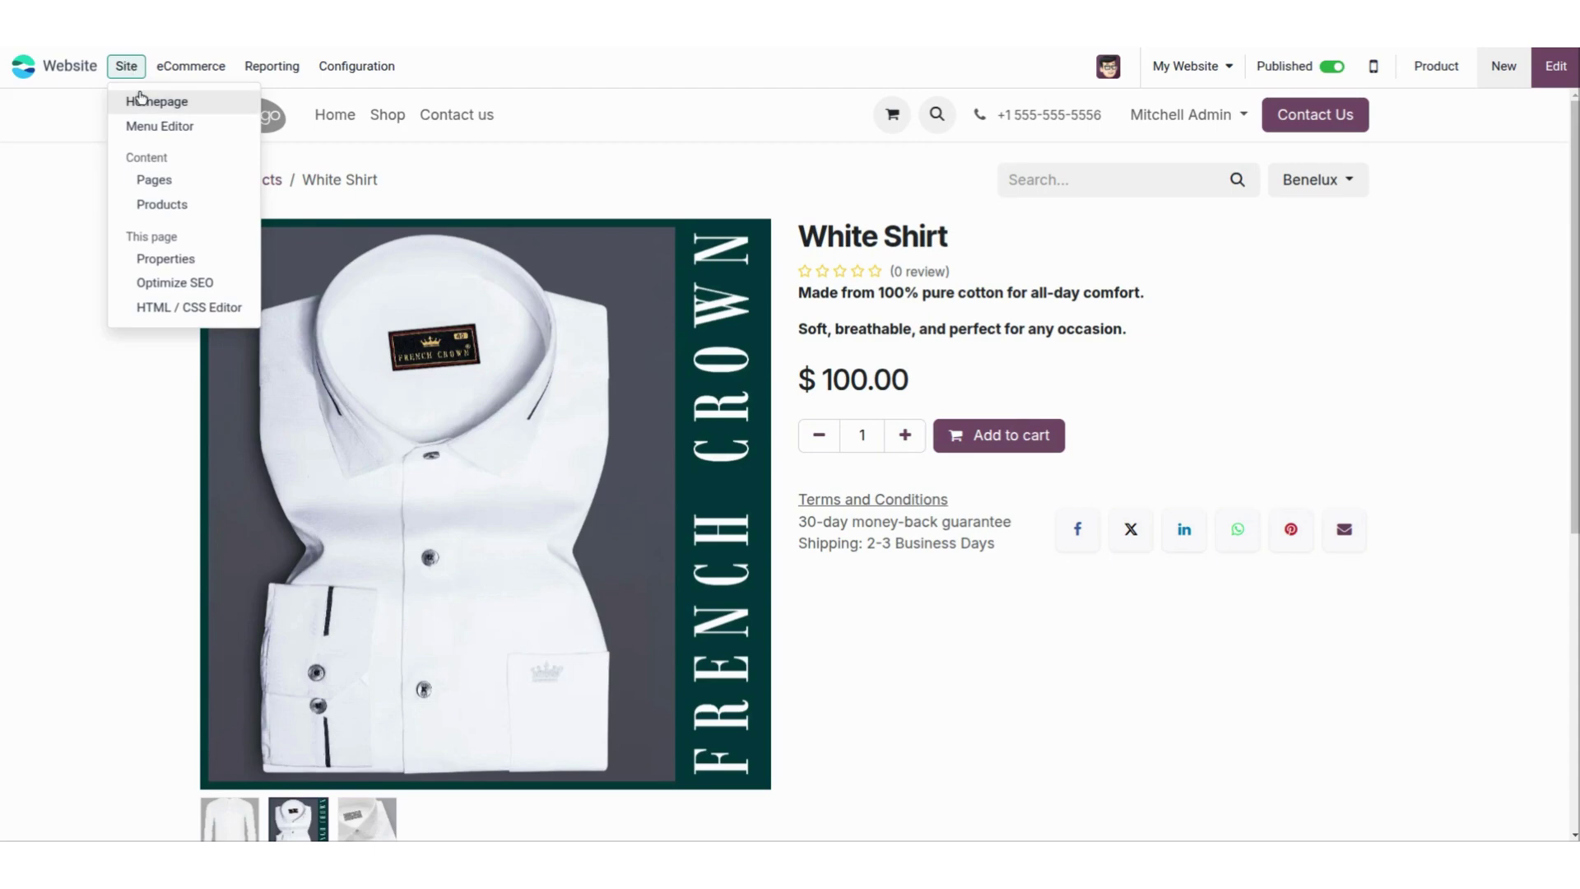
Step: Open Site > Products and view the product pages, including published White Shirt, as Kanban cards
{"action": "left_click", "coordinate": [219, 217]}
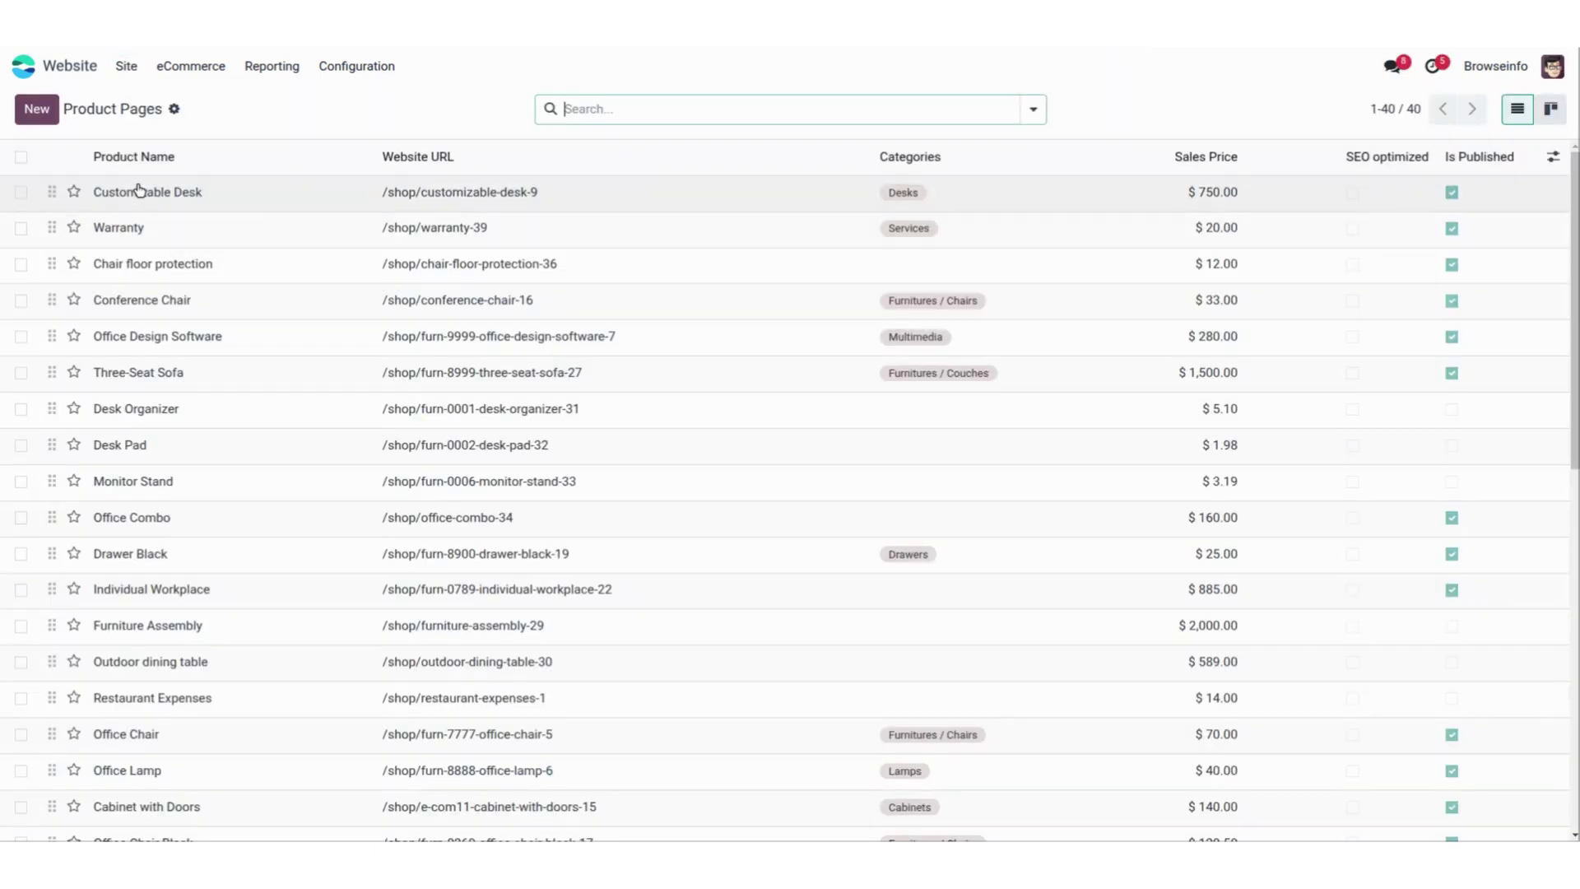
{"action": "scroll", "coordinate": [432, 495], "scroll_direction": "down", "scroll_amount": 8}
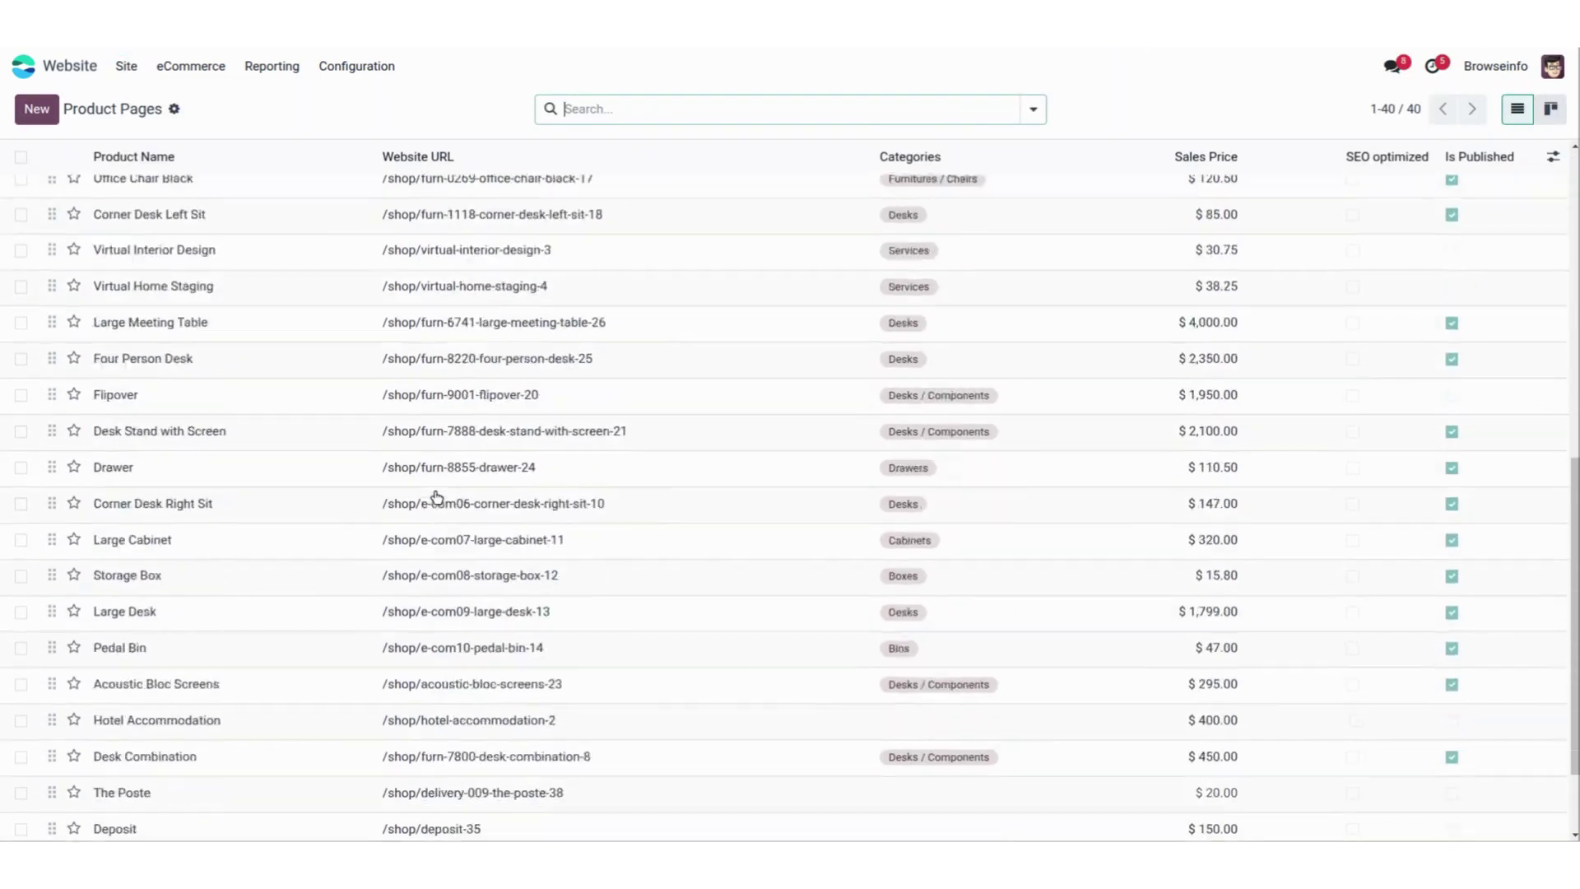
{"action": "scroll", "coordinate": [437, 497], "scroll_direction": "up", "scroll_amount": 5}
{"action": "scroll", "coordinate": [437, 497], "scroll_direction": "up", "scroll_amount": 5}
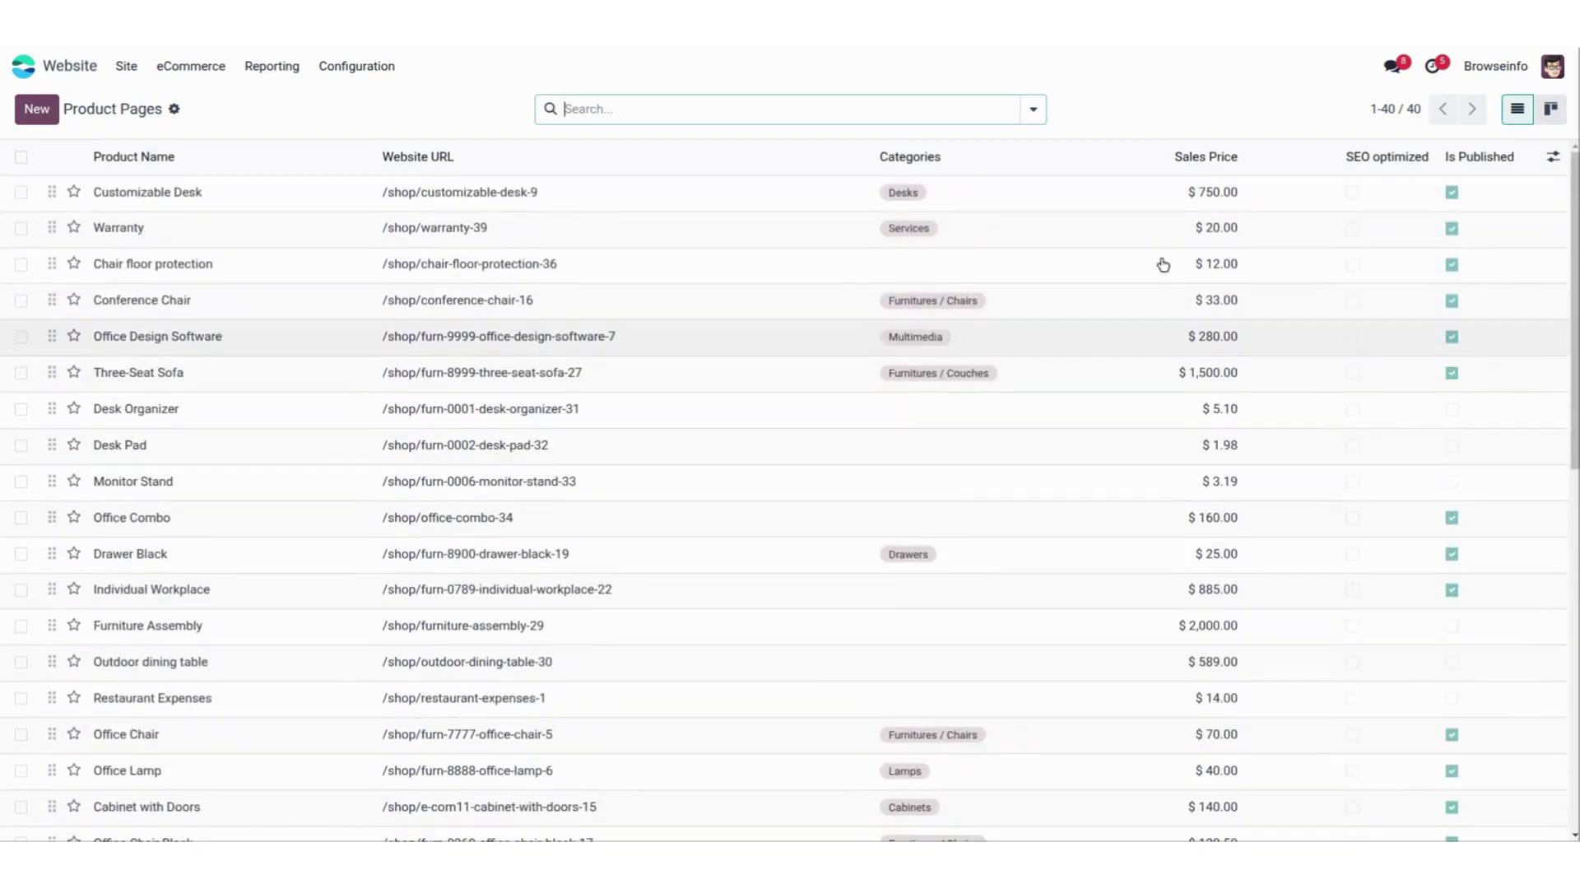
{"action": "left_click", "coordinate": [1550, 109]}
{"action": "scroll", "coordinate": [367, 434], "scroll_direction": "down", "scroll_amount": 4}
{"action": "scroll", "coordinate": [367, 433], "scroll_direction": "up", "scroll_amount": 3}
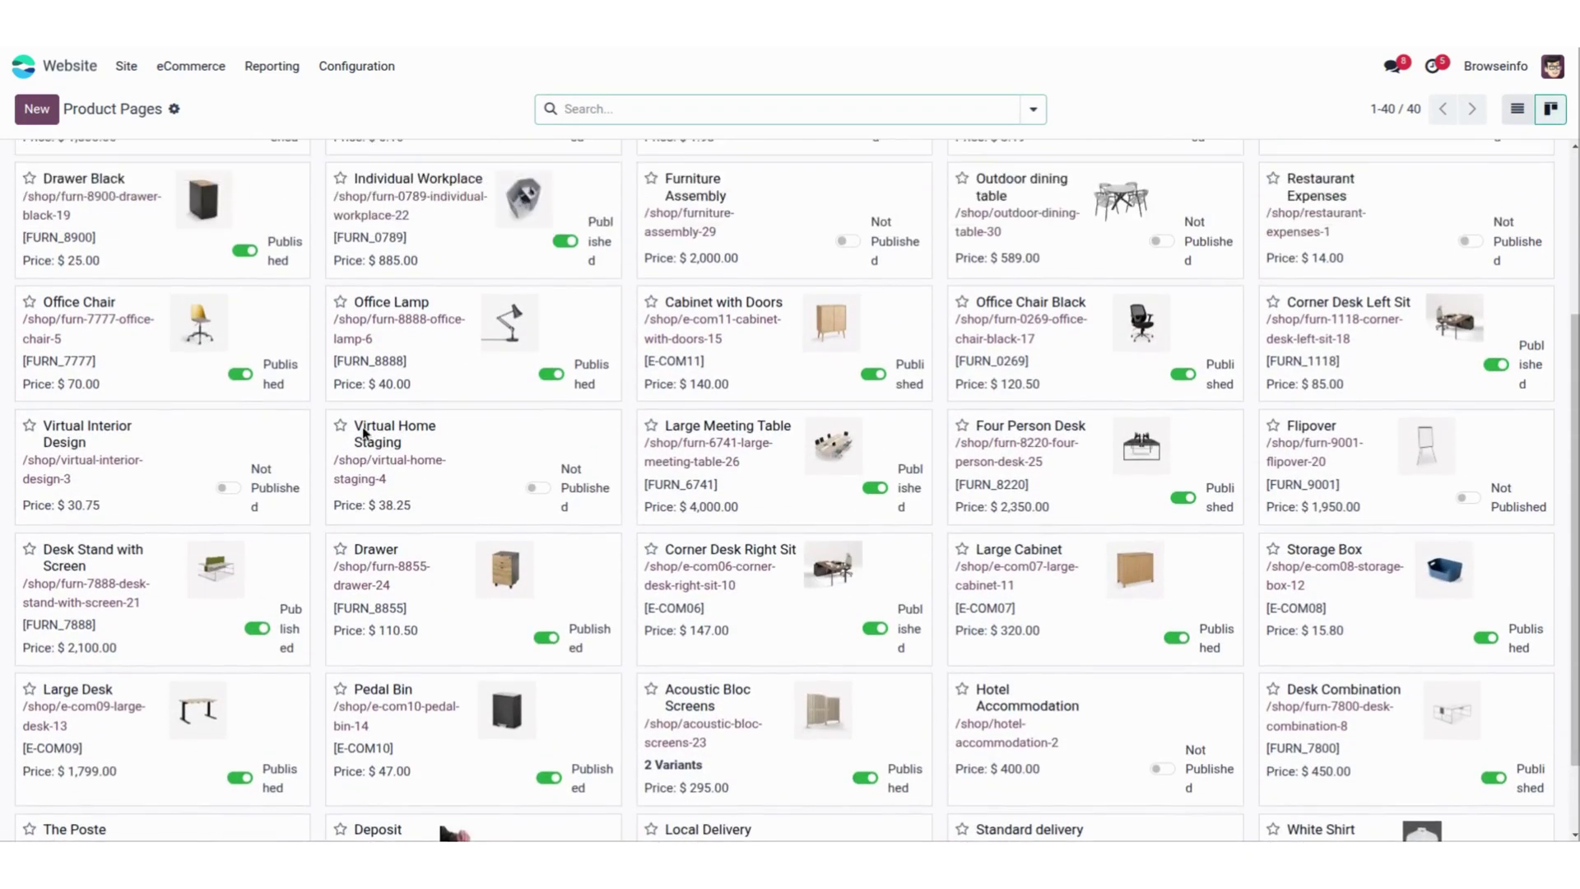
{"action": "scroll", "coordinate": [366, 434], "scroll_direction": "down", "scroll_amount": 2}
{"action": "scroll", "coordinate": [367, 433], "scroll_direction": "down", "scroll_amount": 2}
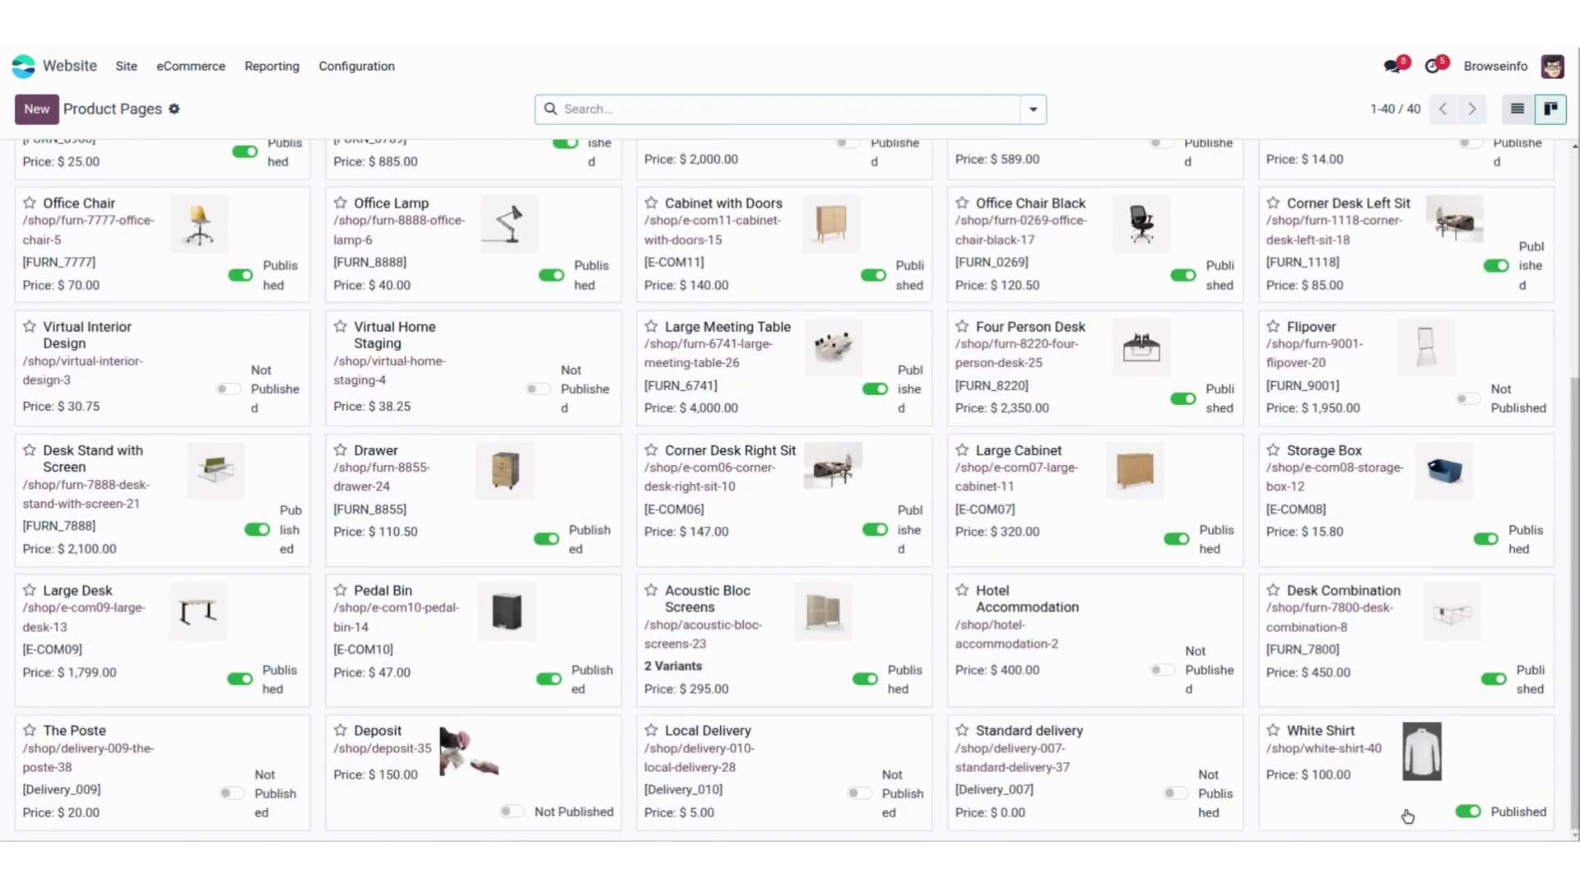
{"action": "scroll", "coordinate": [1292, 807], "scroll_direction": "up", "scroll_amount": 5}
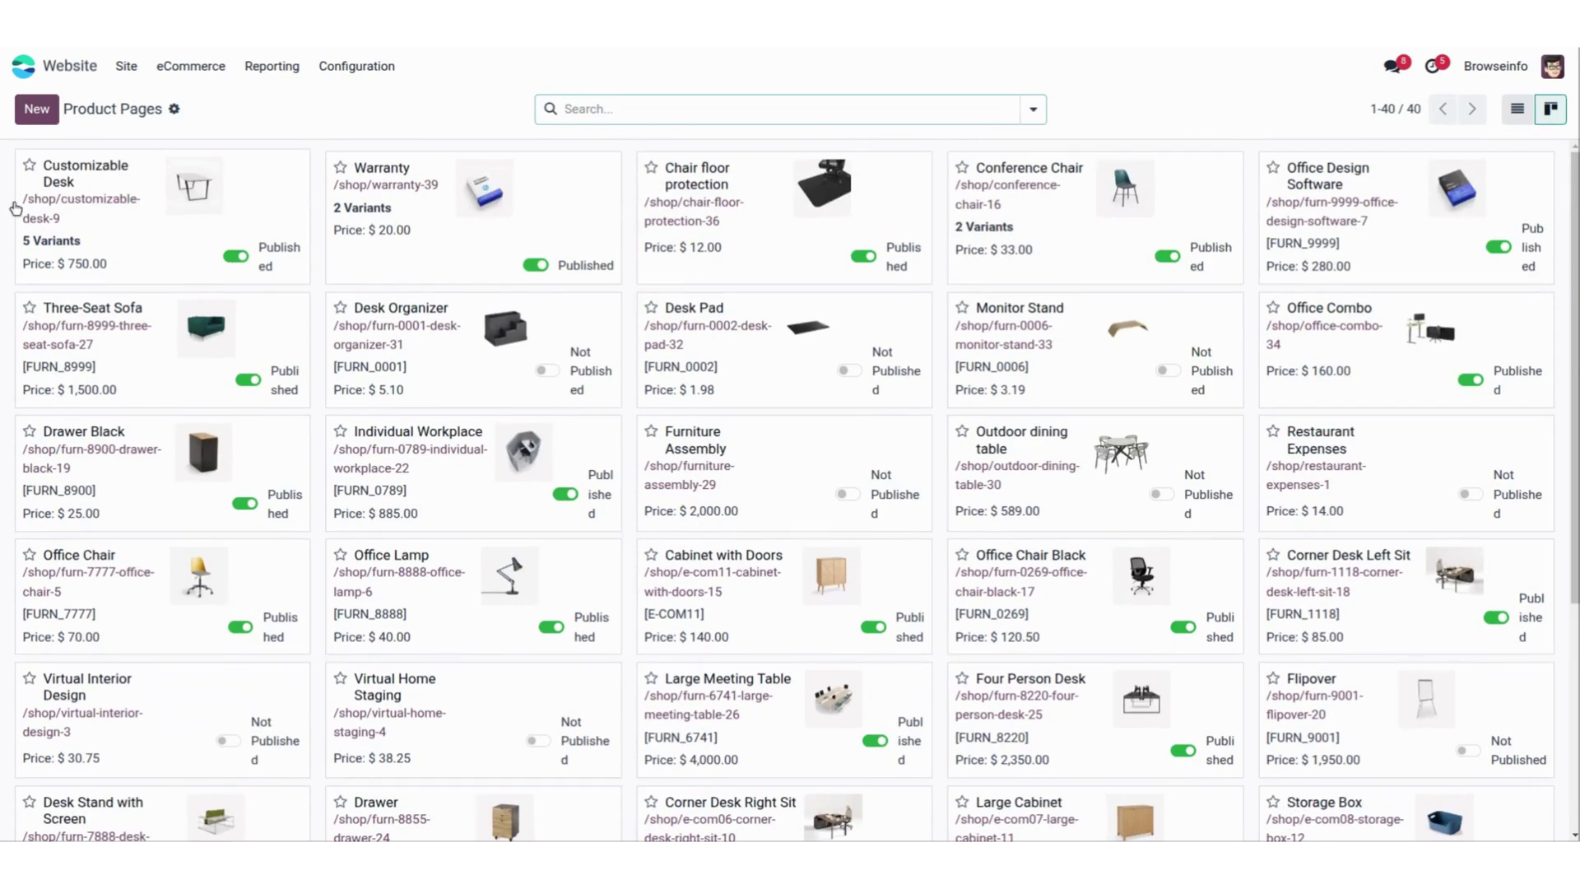
Step: Create and save a T-shirt product with a black T-shirt photo and 50.00 sales price
{"action": "left_click", "coordinate": [38, 112]}
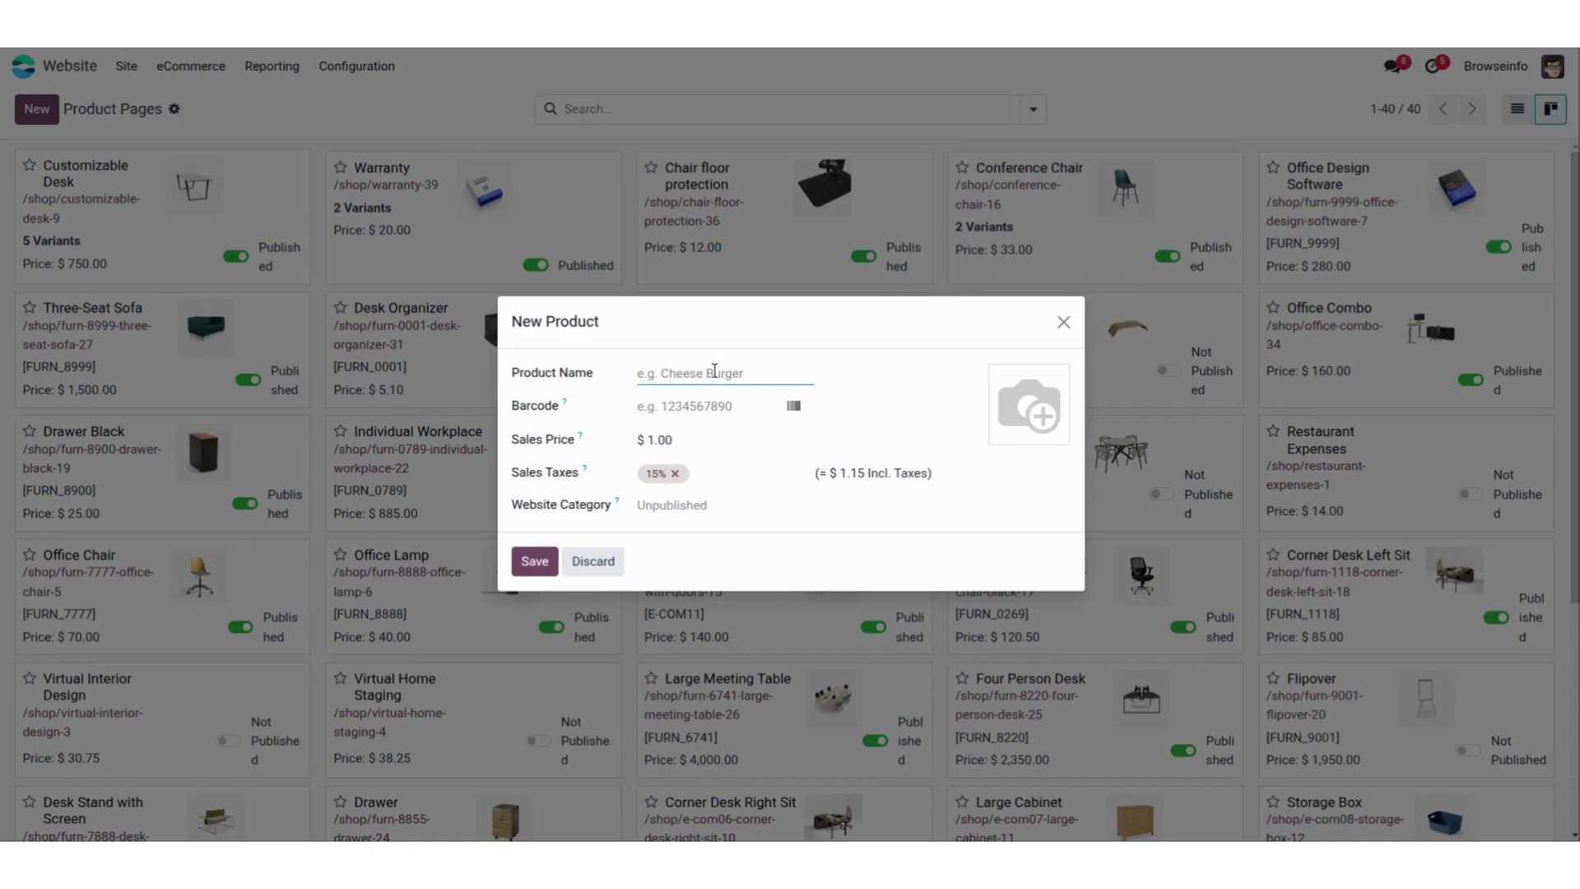
{"action": "type", "text": "T-"}
{"action": "key", "text": "BackSpace"}
{"action": "key", "text": "BackSpace"}
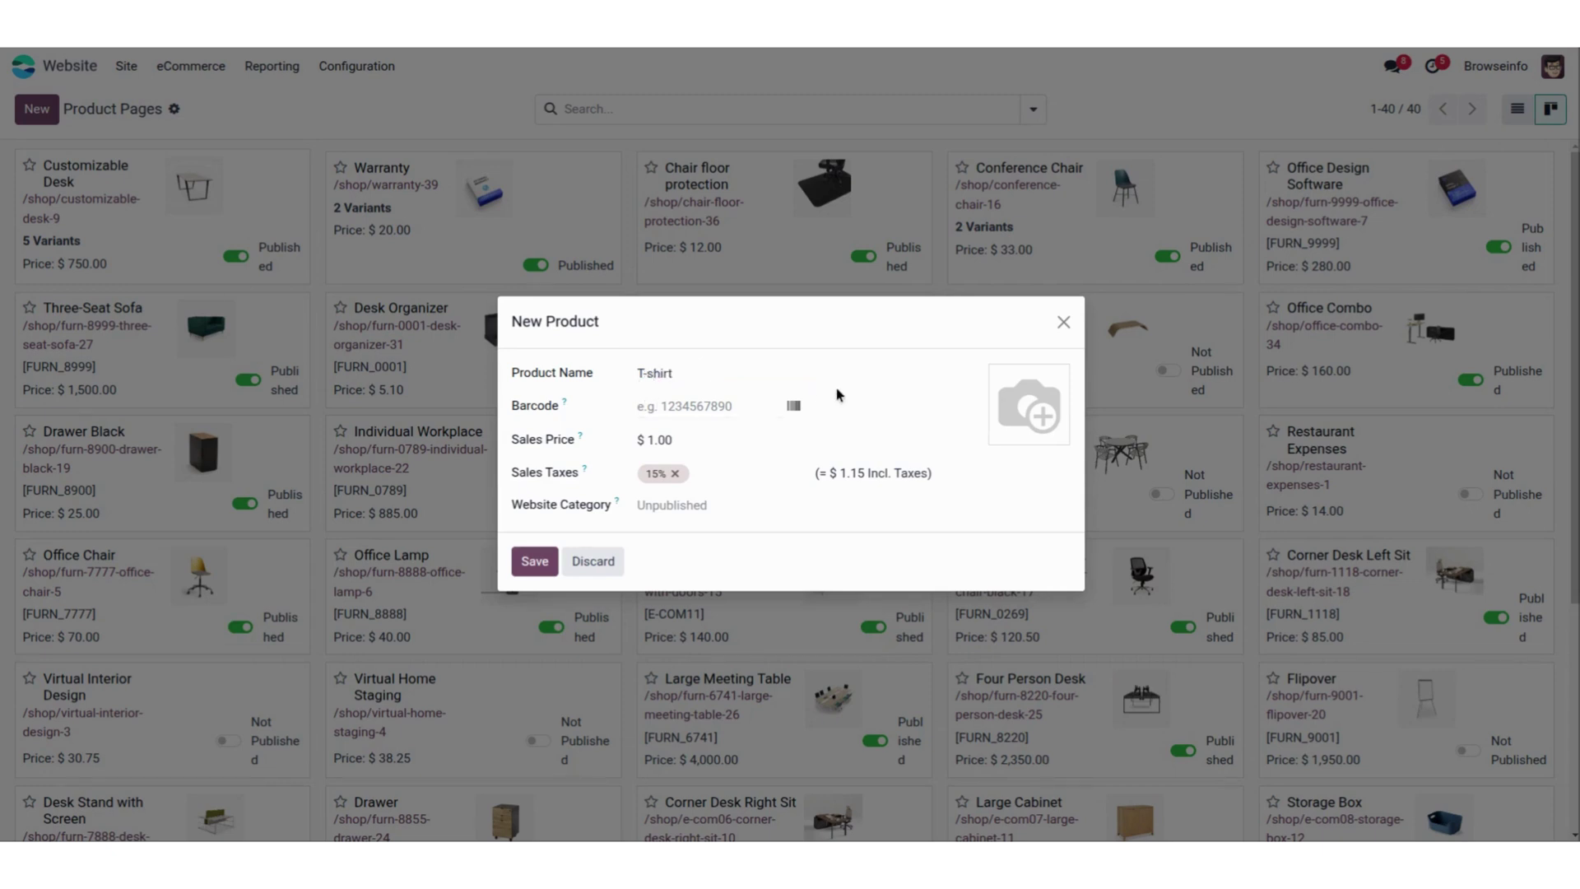
{"action": "mouse_move", "coordinate": [1004, 442]}
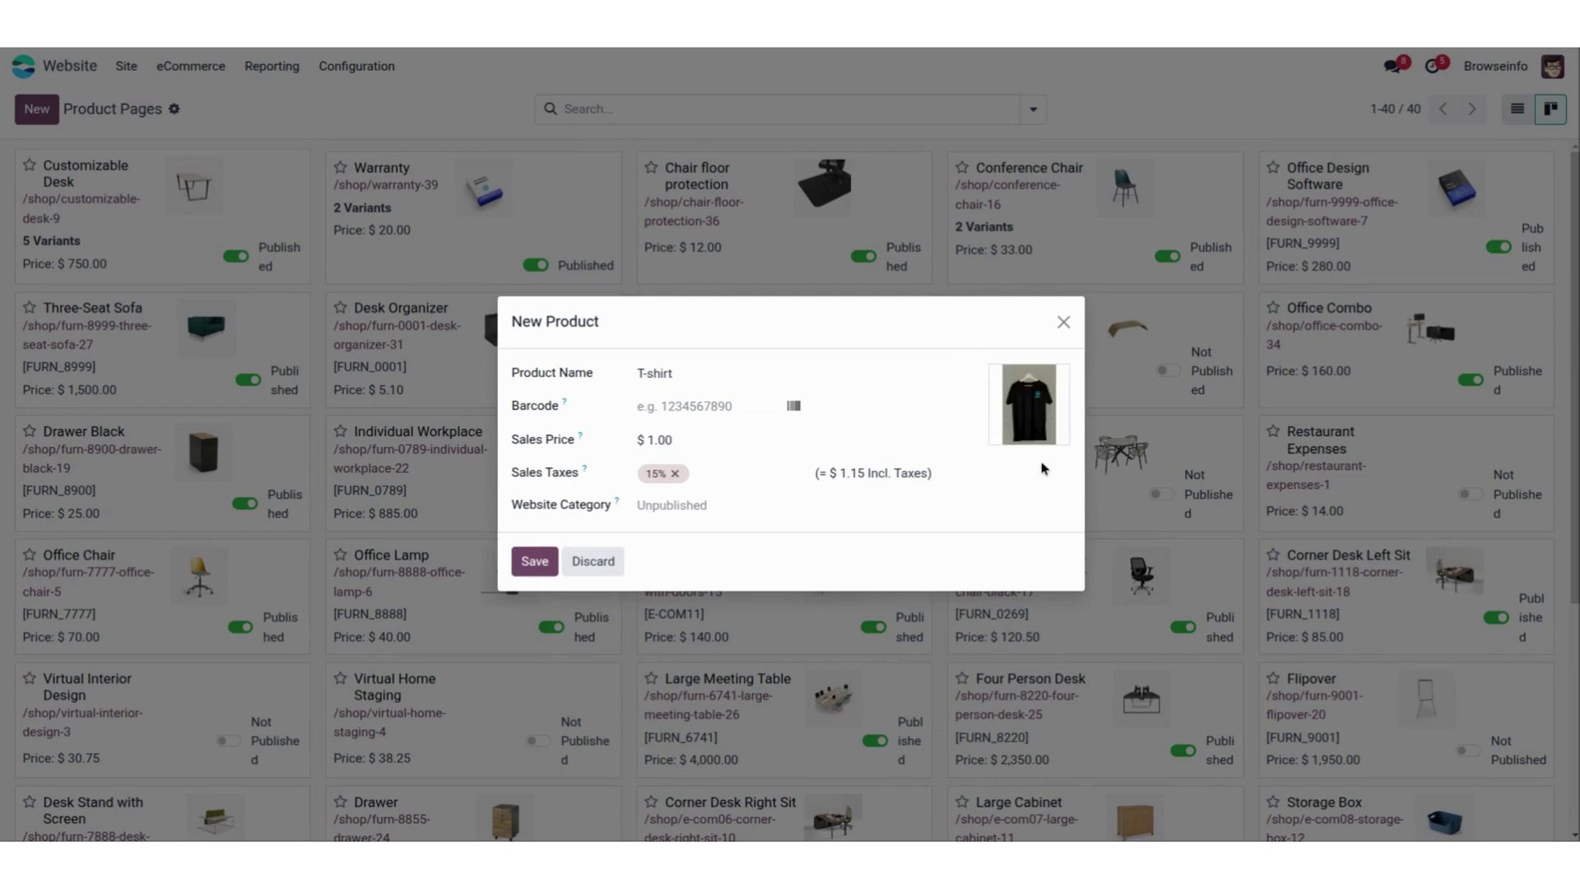
{"action": "left_click", "coordinate": [699, 439]}
{"action": "type", "text": "50"}
{"action": "left_click", "coordinate": [540, 461]}
{"action": "left_click", "coordinate": [529, 570]}
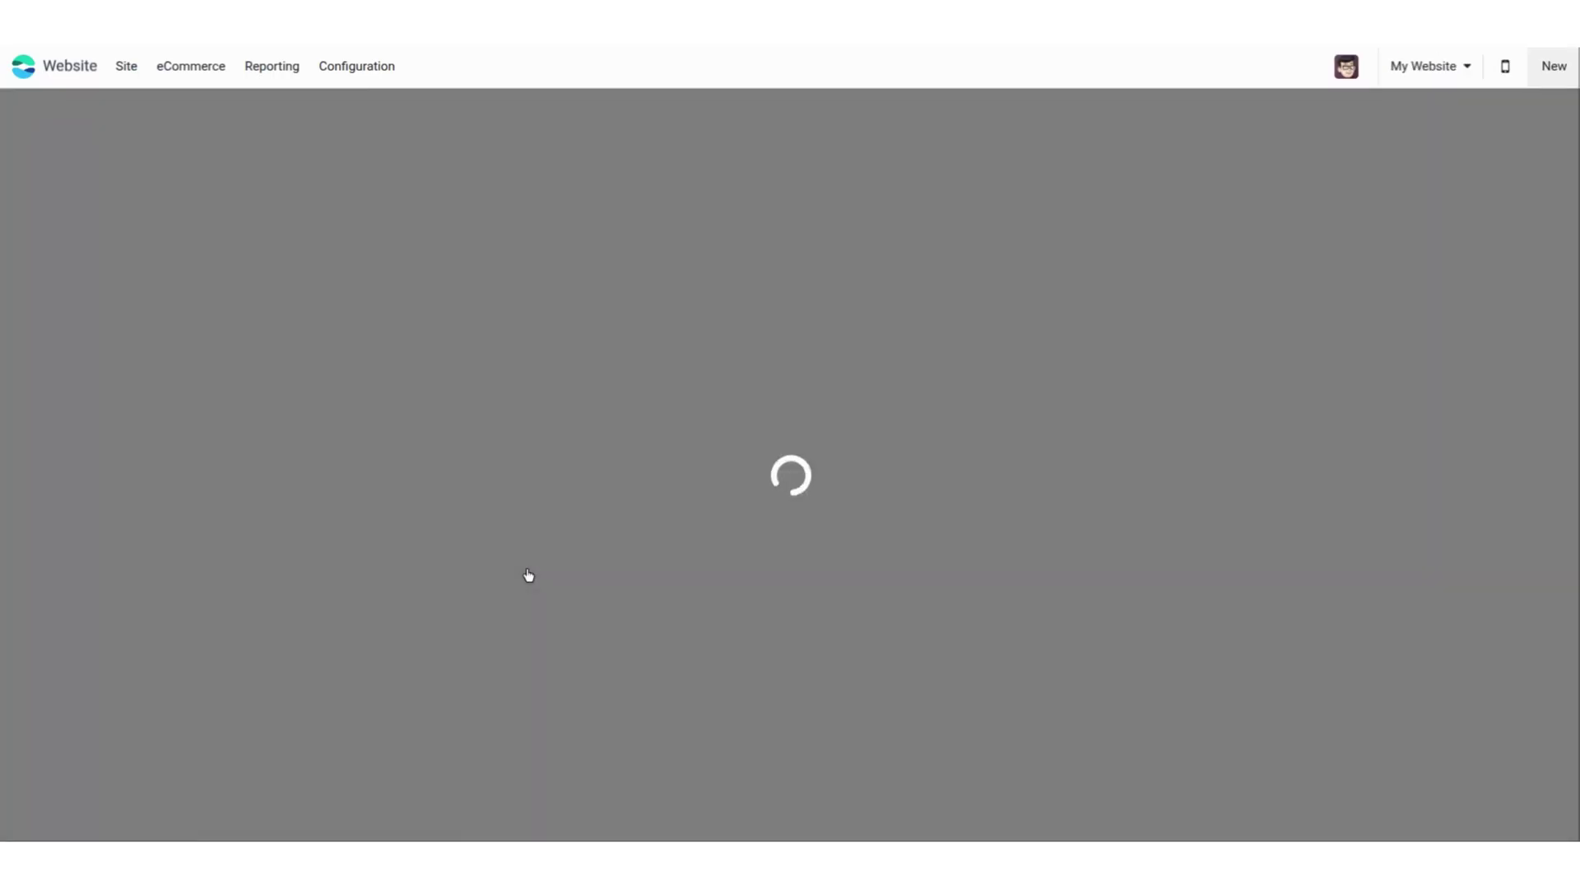
Step: Scroll through the unpublished T-shirt page showing its photo and $ 50.00 price
{"action": "scroll", "coordinate": [201, 527], "scroll_direction": "down", "scroll_amount": 3}
{"action": "scroll", "coordinate": [312, 439], "scroll_direction": "up", "scroll_amount": 3}
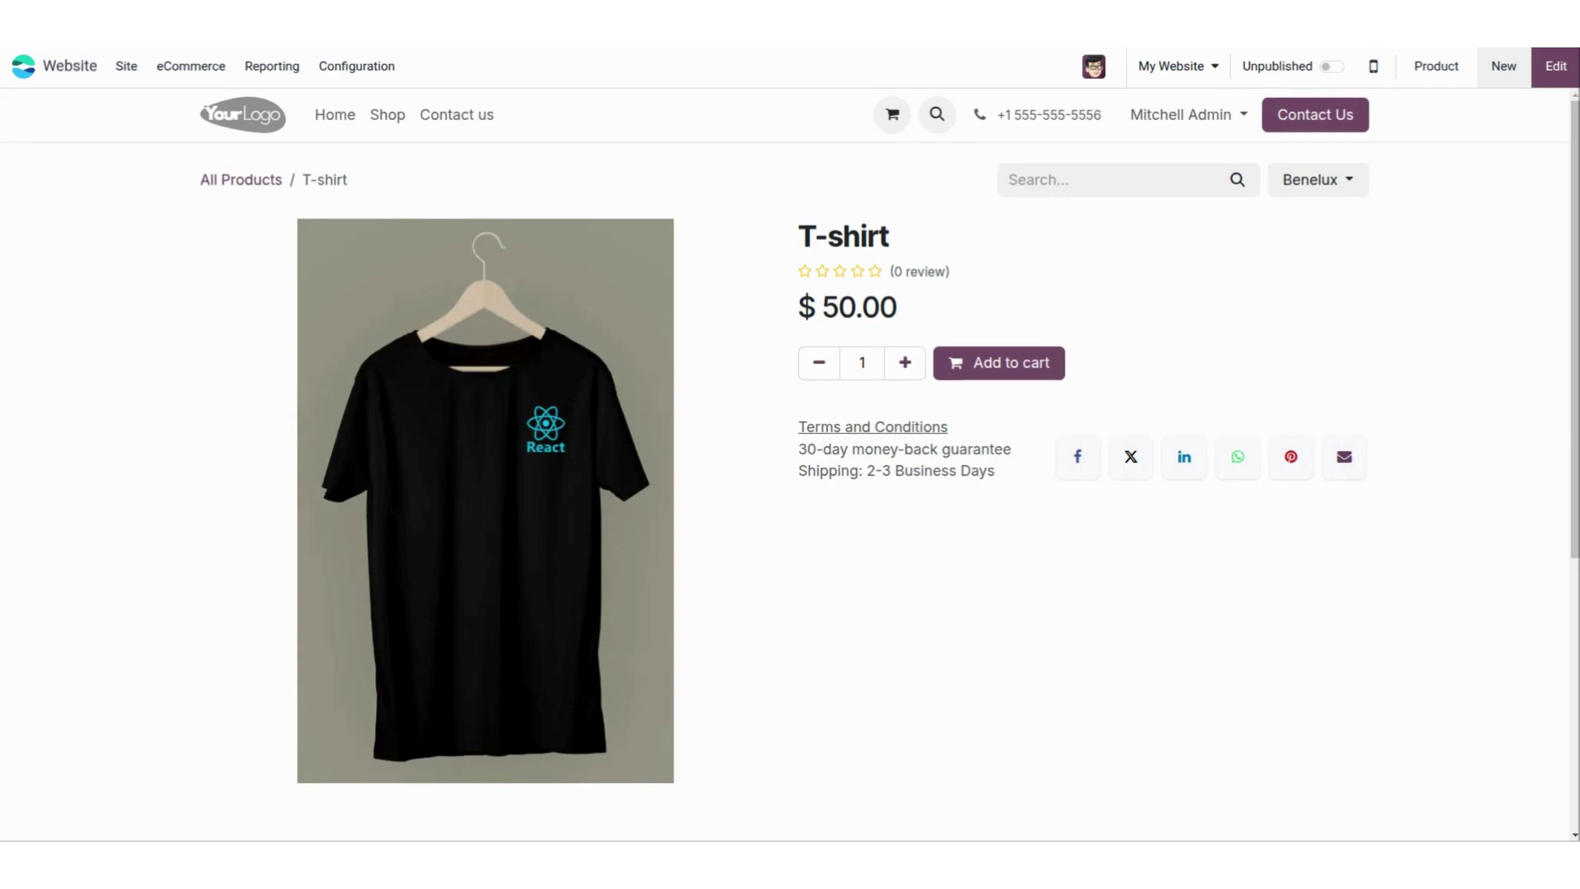
Step: In eCommerce Products, open T-shirt with the Published filter cleared, tick Is Published, and save
{"action": "left_click", "coordinate": [191, 66]}
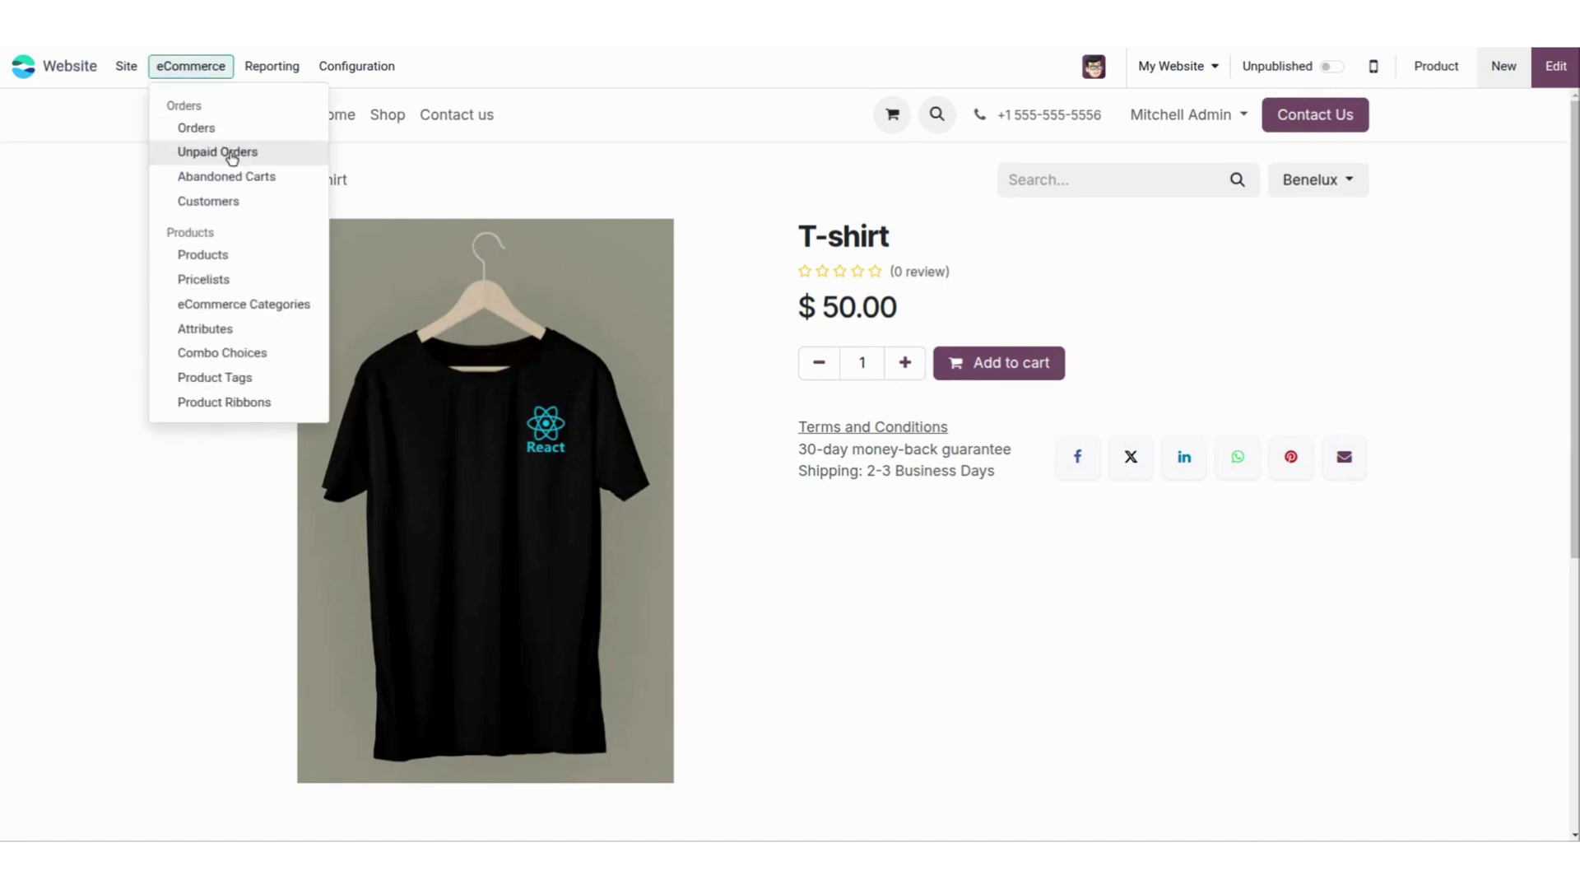
{"action": "left_click", "coordinate": [246, 258]}
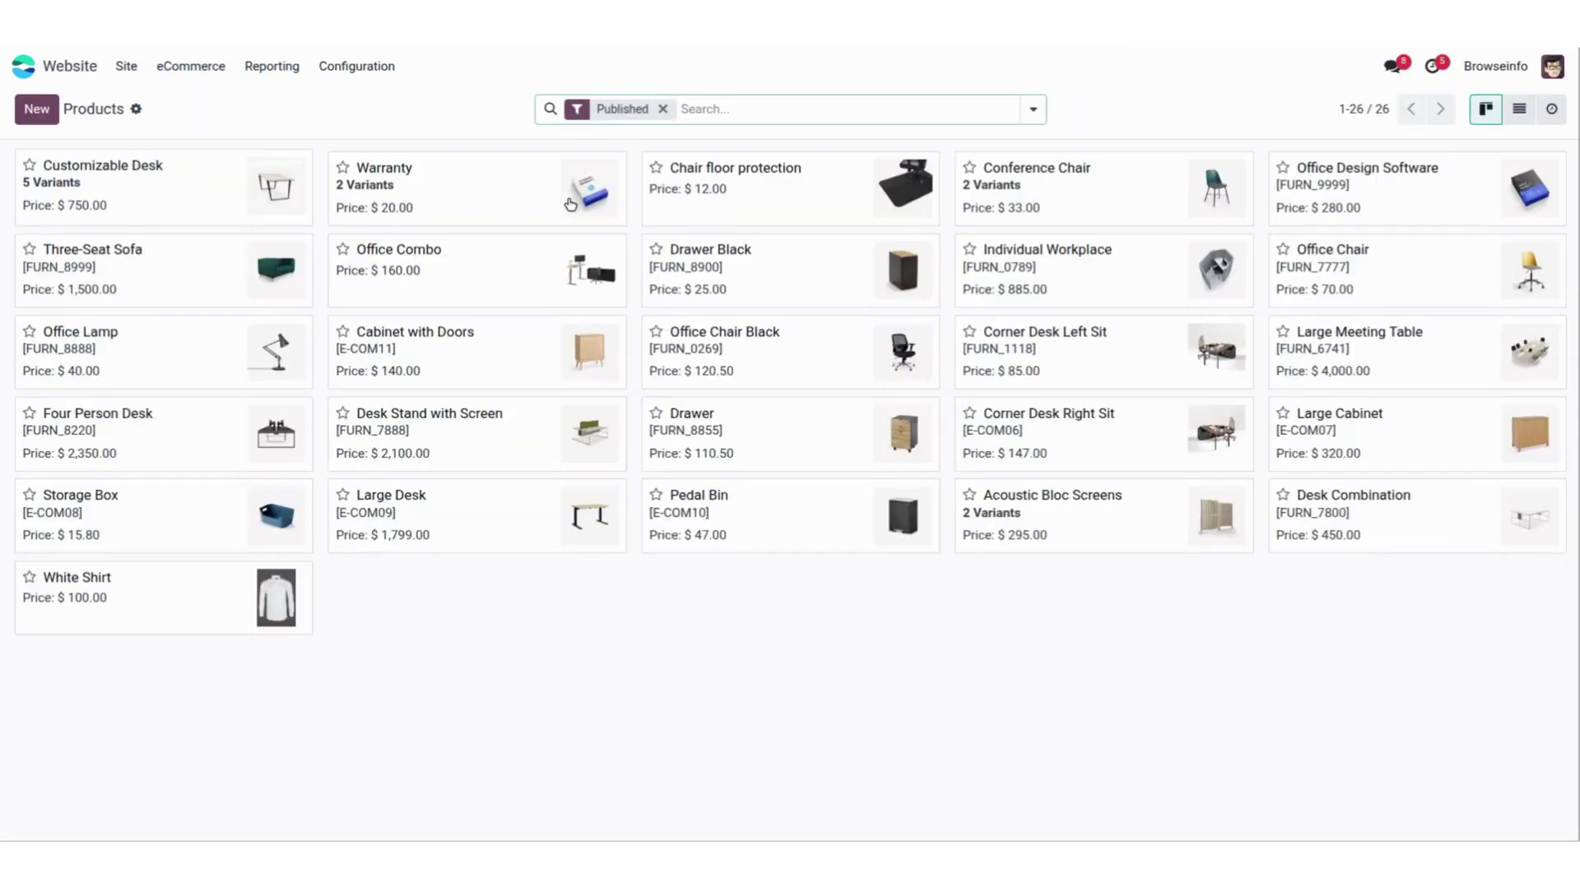
{"action": "left_click", "coordinate": [660, 109]}
{"action": "scroll", "coordinate": [619, 420], "scroll_direction": "down", "scroll_amount": 1}
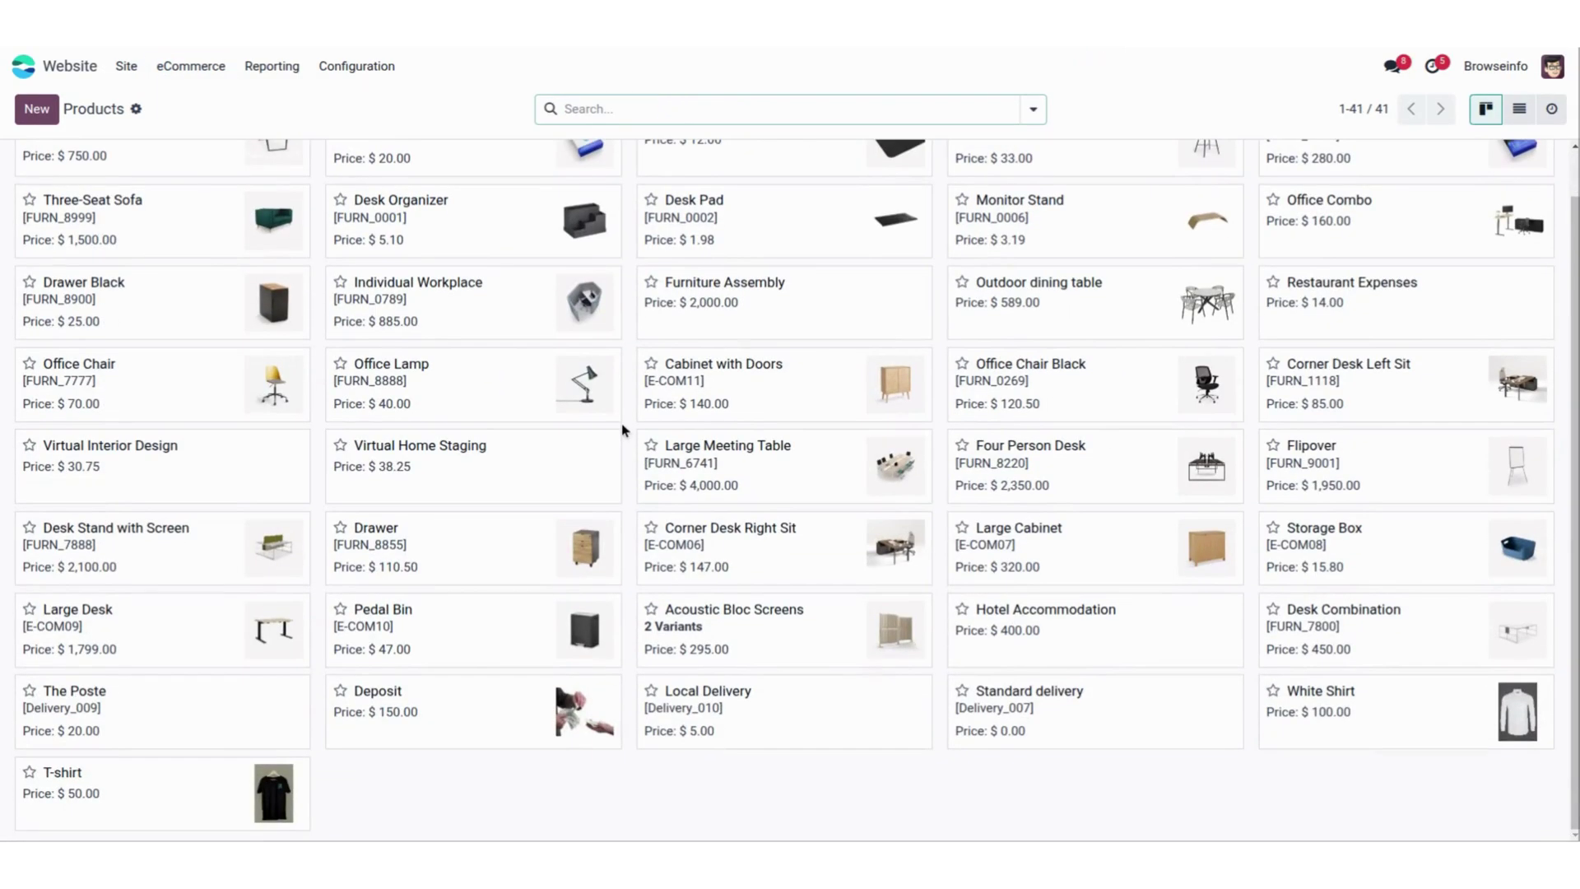
{"action": "left_click", "coordinate": [113, 810]}
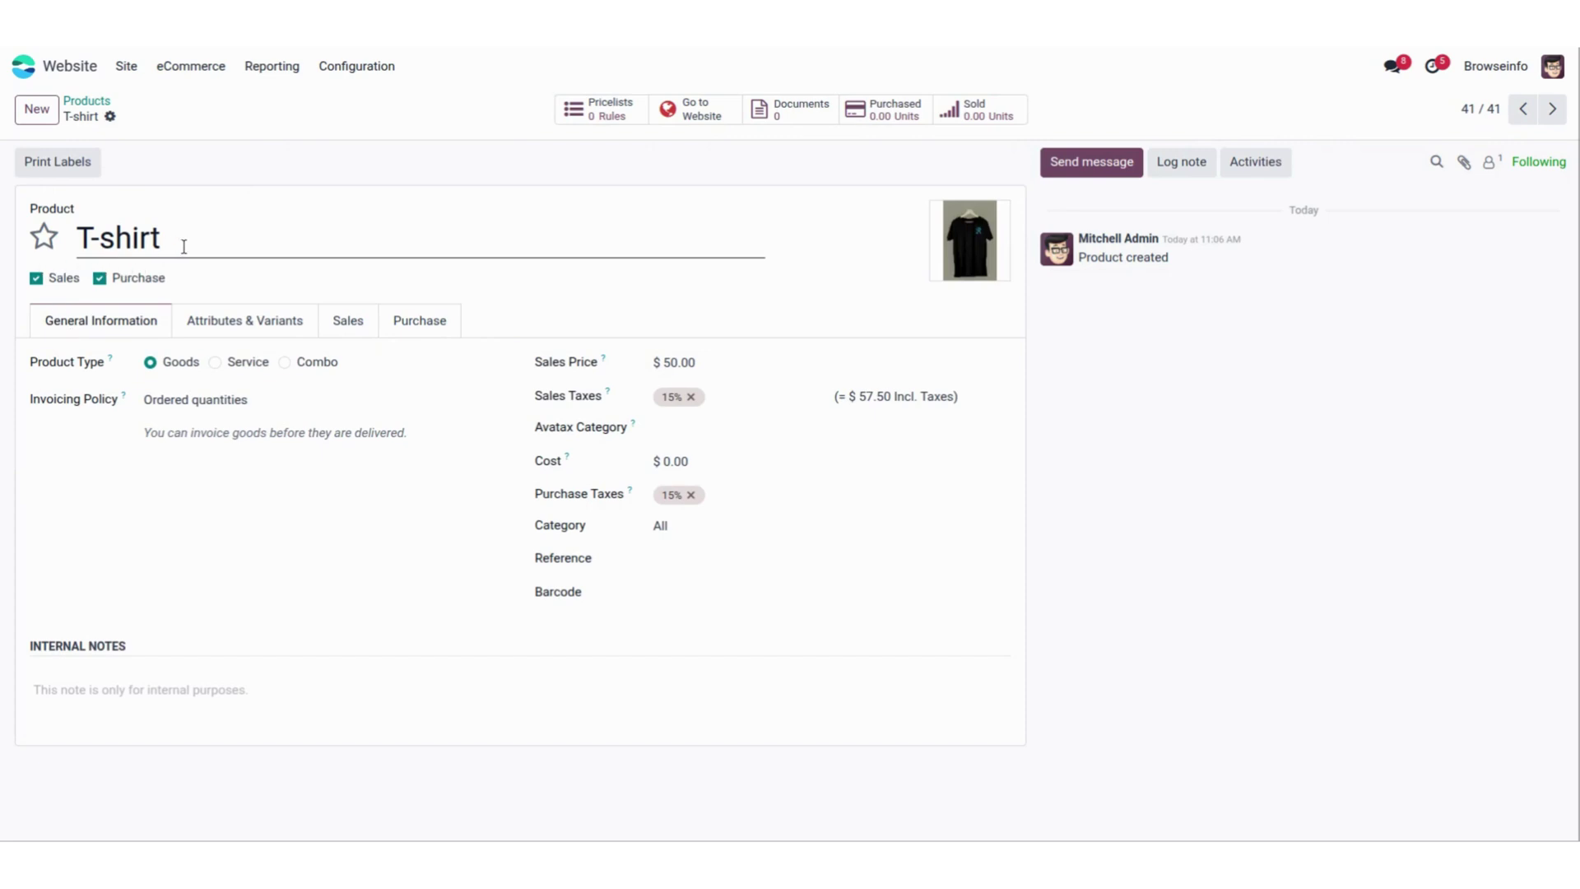
{"action": "left_click", "coordinate": [360, 329]}
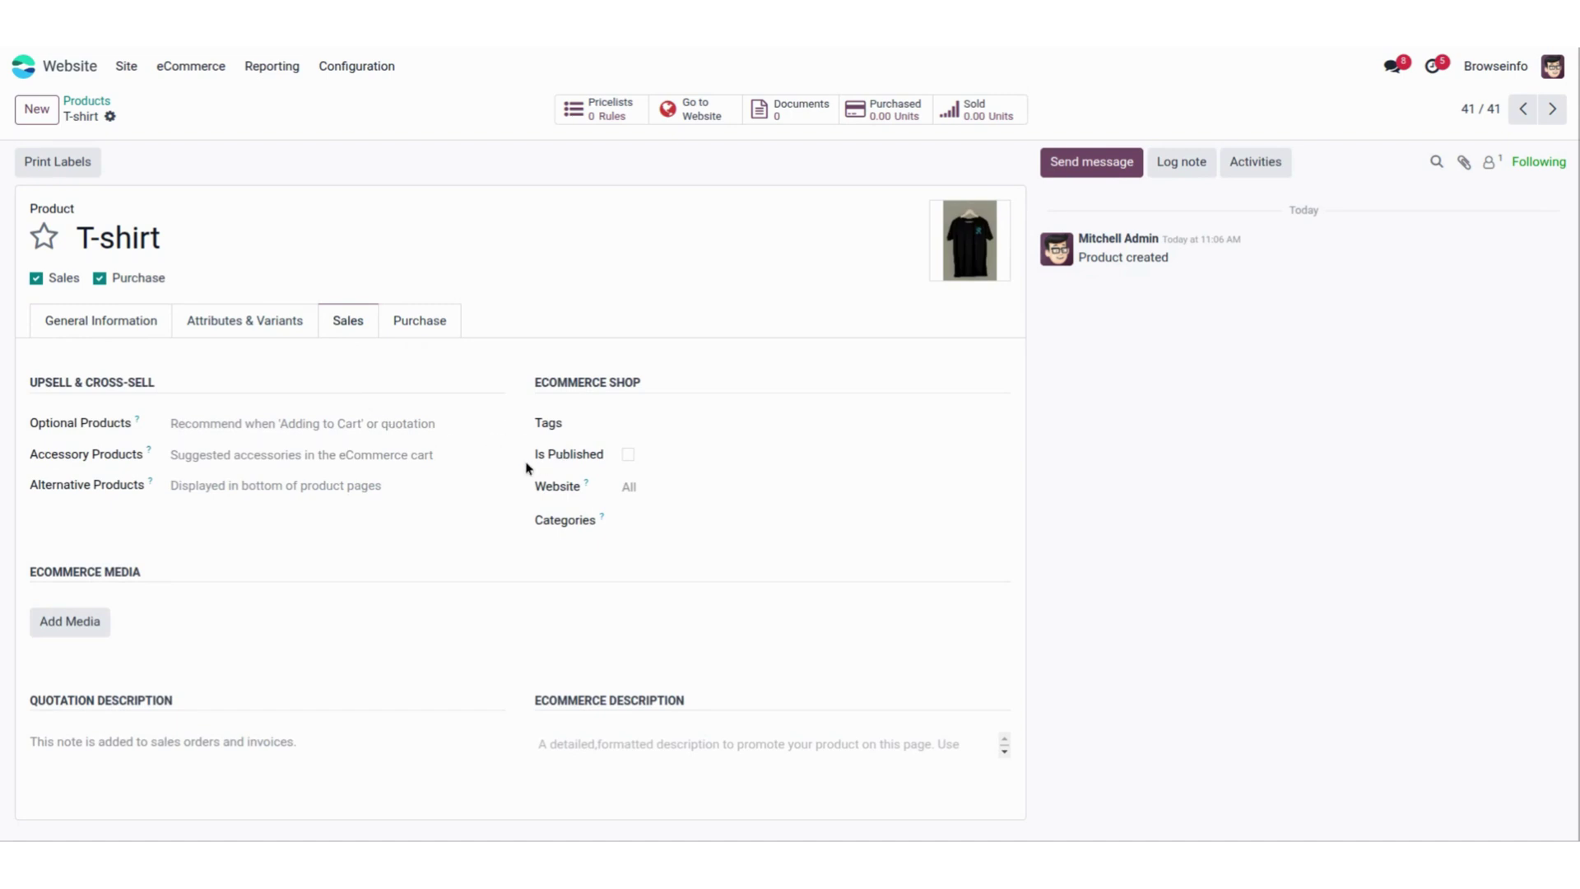
{"action": "left_click", "coordinate": [628, 454]}
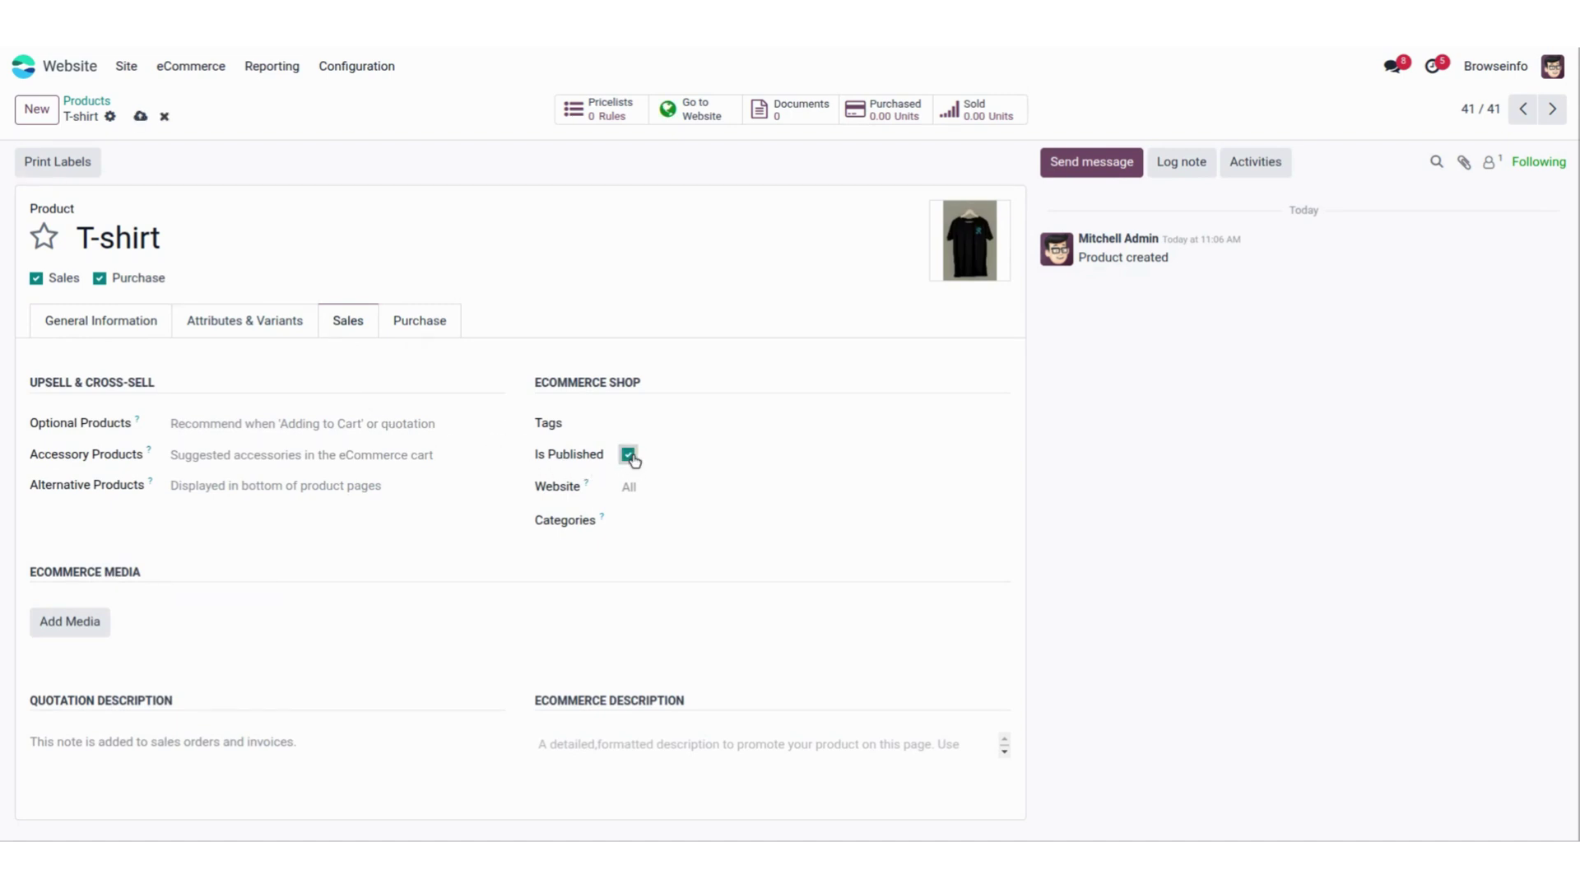
{"action": "left_click", "coordinate": [140, 116]}
Step: Open the published T-shirt product page and scroll down to its Customer Reviews section
{"action": "left_click", "coordinate": [701, 110]}
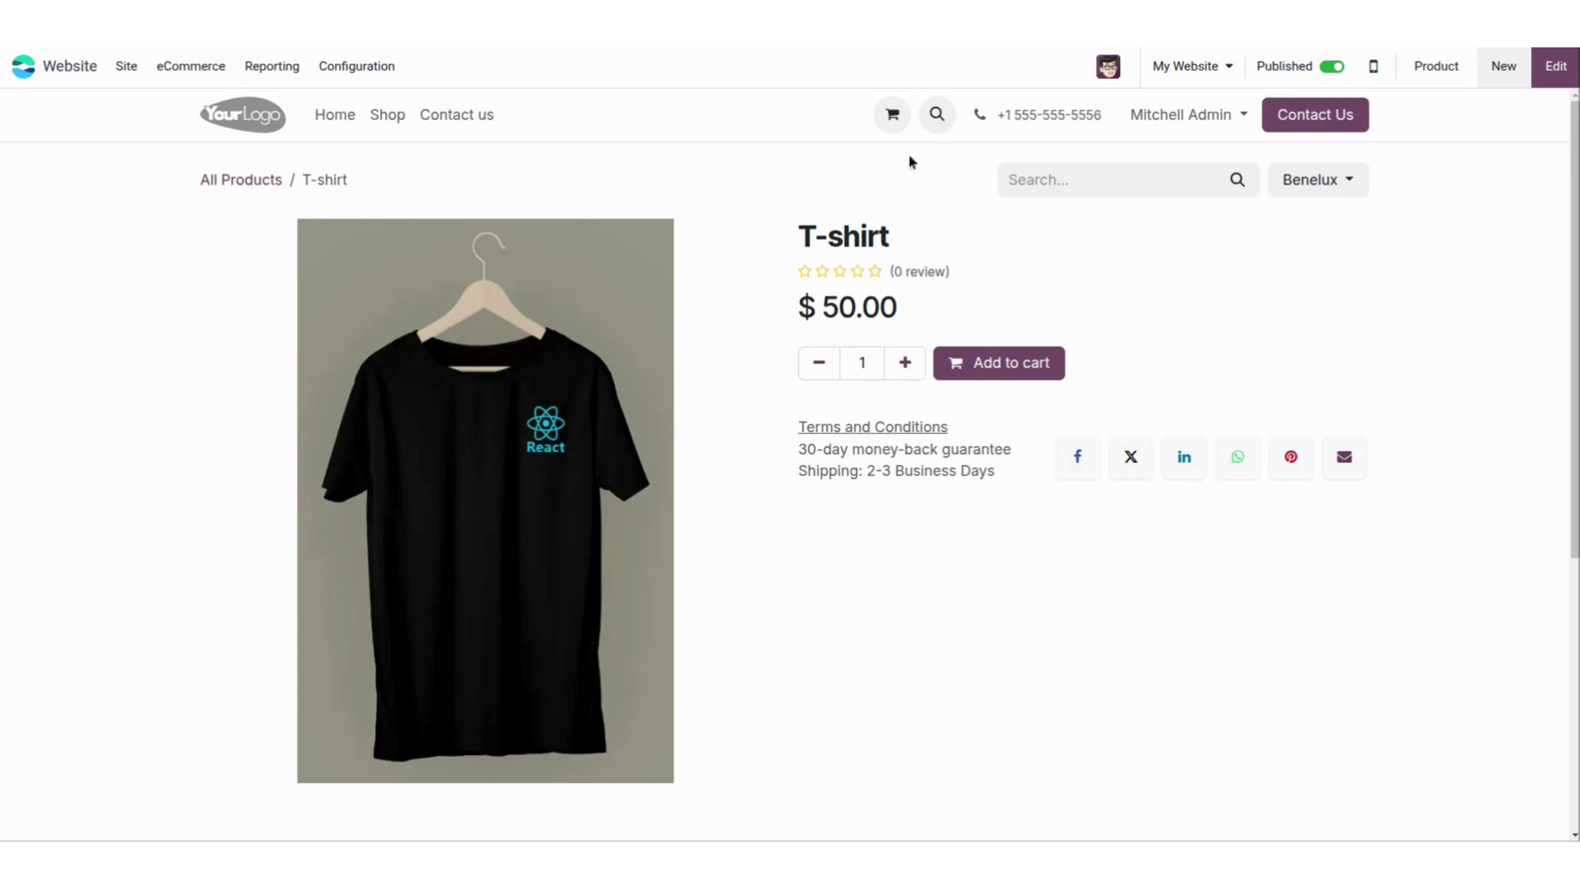
{"action": "scroll", "coordinate": [696, 454], "scroll_direction": "down", "scroll_amount": 3}
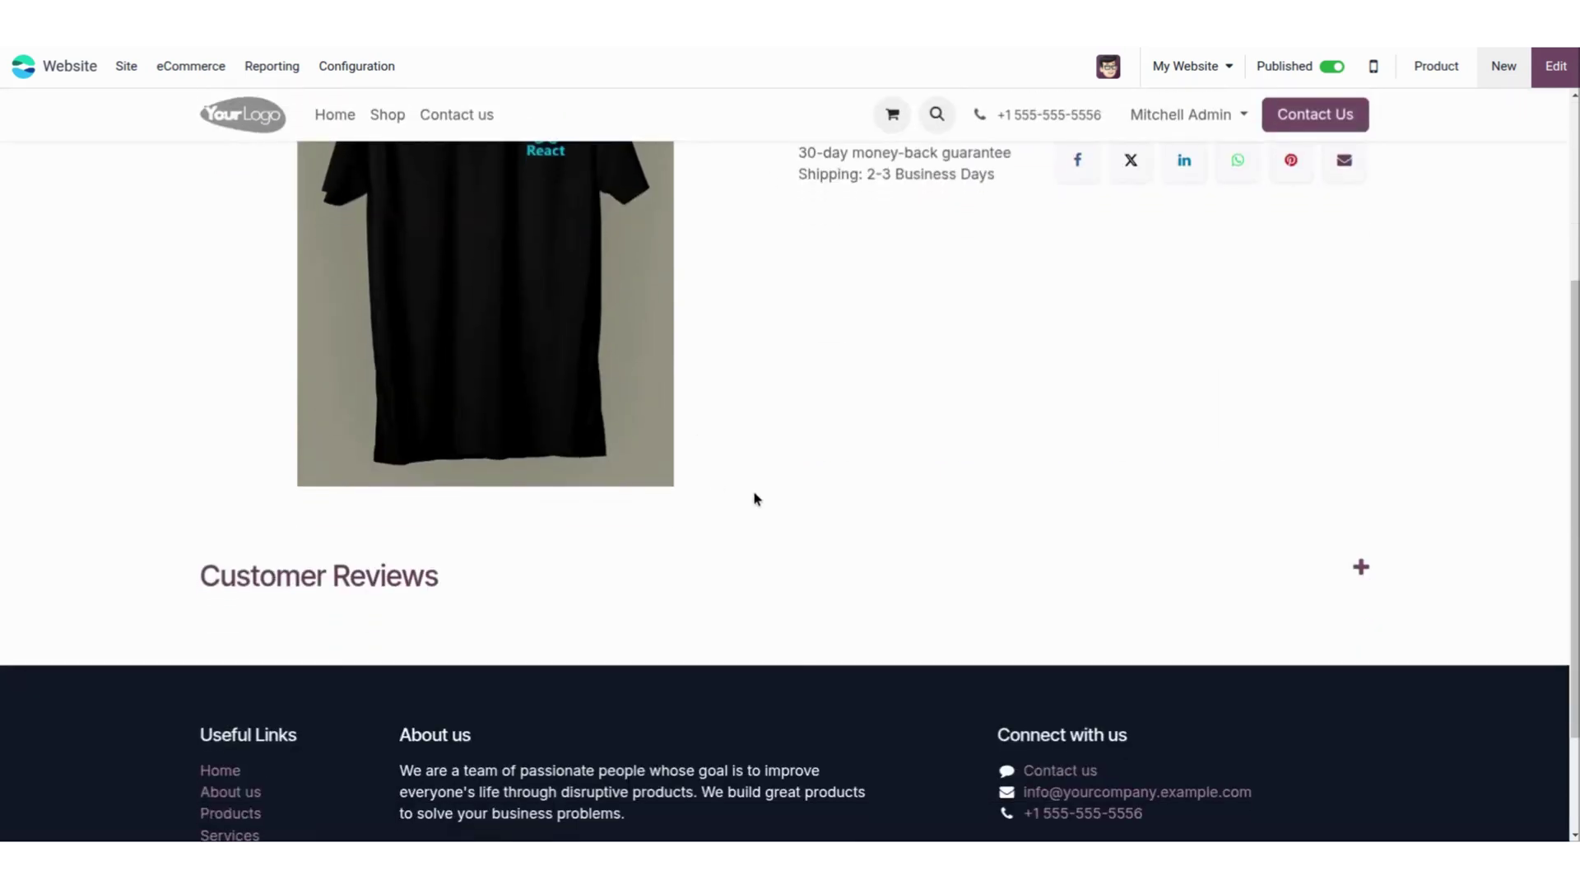
{"action": "scroll", "coordinate": [752, 498], "scroll_direction": "up", "scroll_amount": 3}
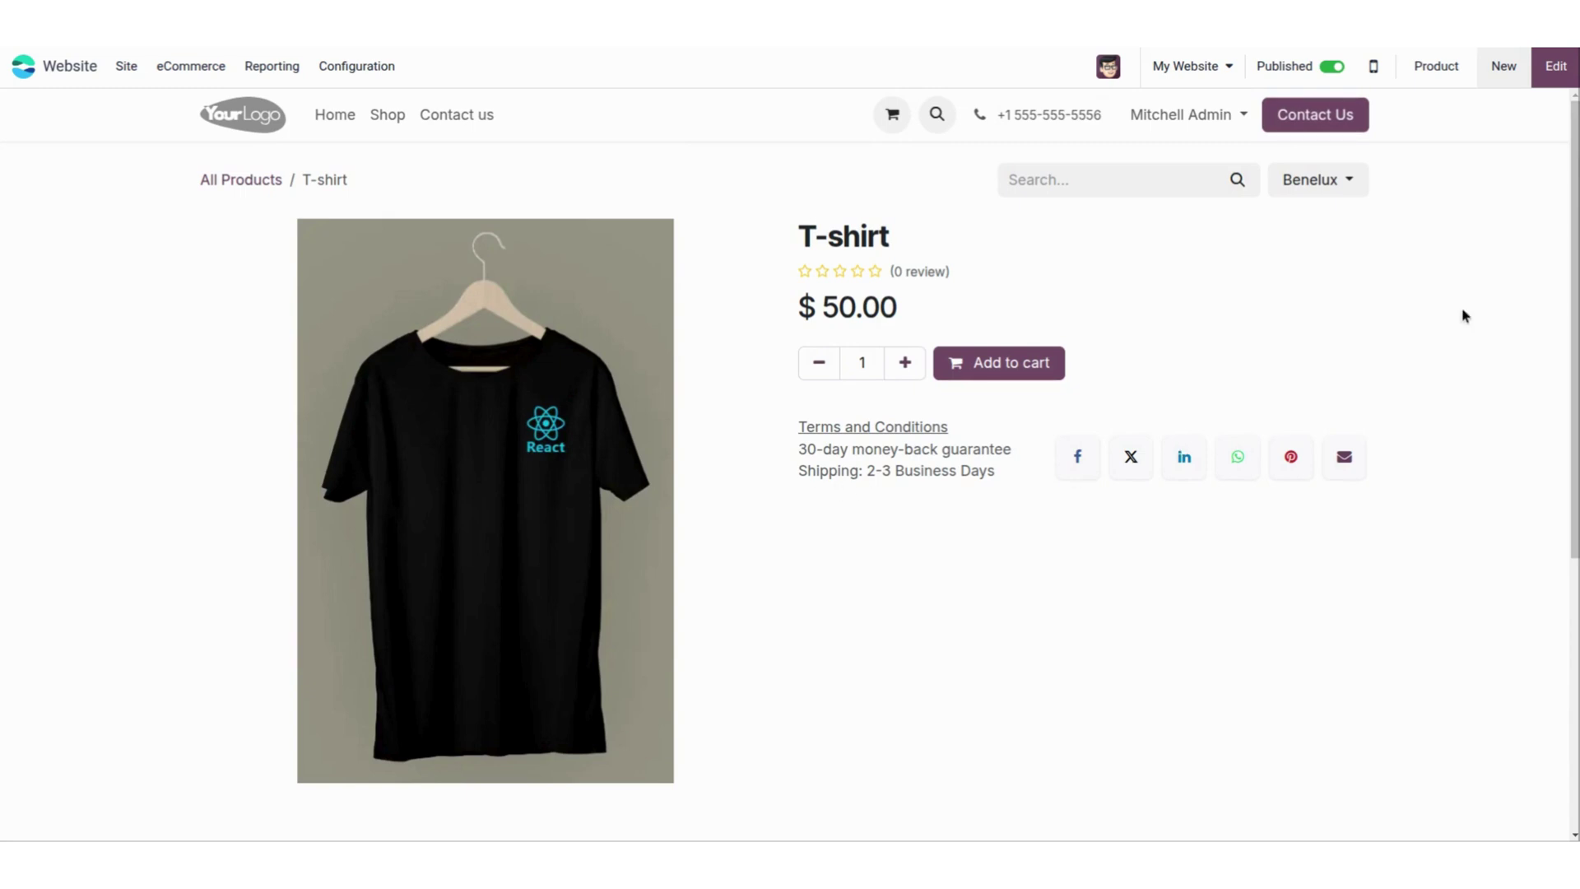
{"action": "left_click", "coordinate": [1554, 69]}
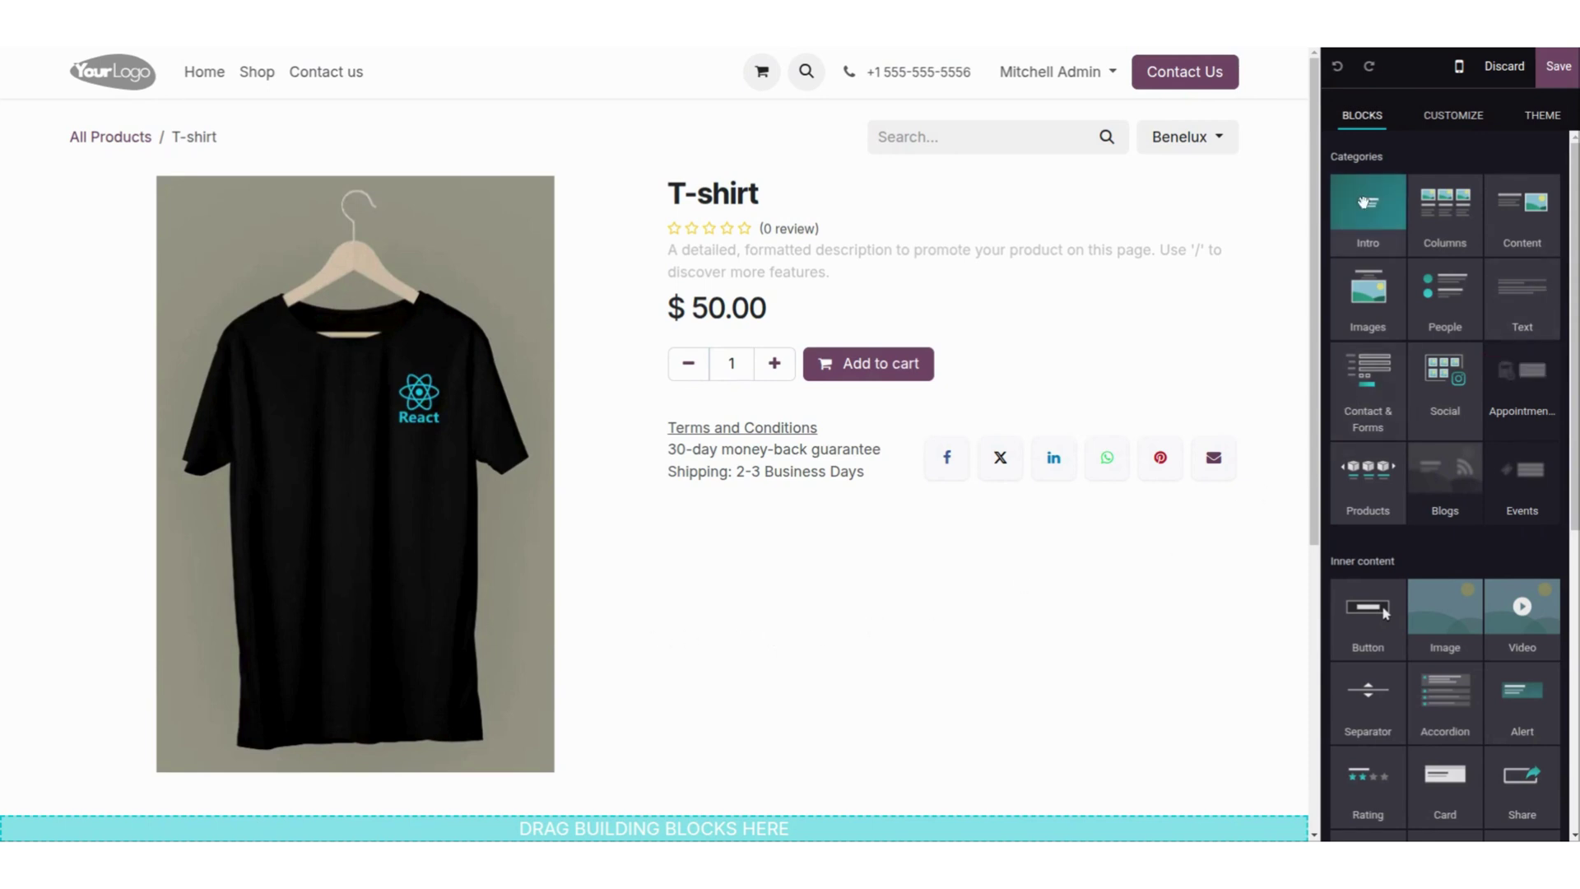
{"action": "scroll", "coordinate": [1445, 465], "scroll_direction": "down", "scroll_amount": 2}
{"action": "scroll", "coordinate": [864, 601], "scroll_direction": "down", "scroll_amount": 2}
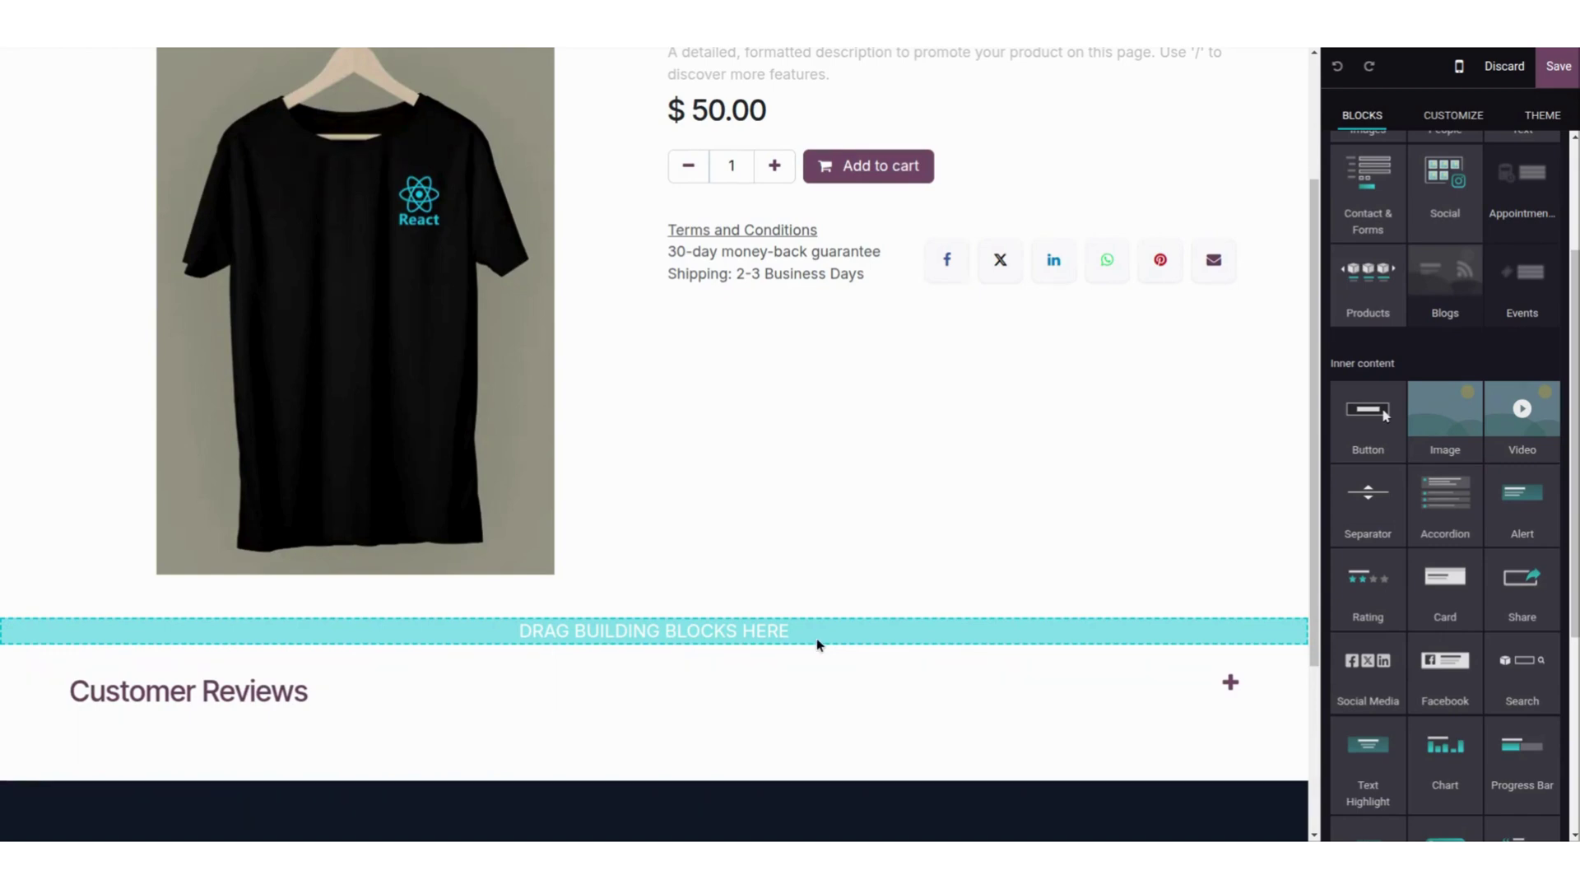
{"action": "scroll", "coordinate": [1445, 412], "scroll_direction": "up", "scroll_amount": 1}
{"action": "scroll", "coordinate": [1496, 389], "scroll_direction": "down", "scroll_amount": 4}
{"action": "mouse_move", "coordinate": [1454, 813]}
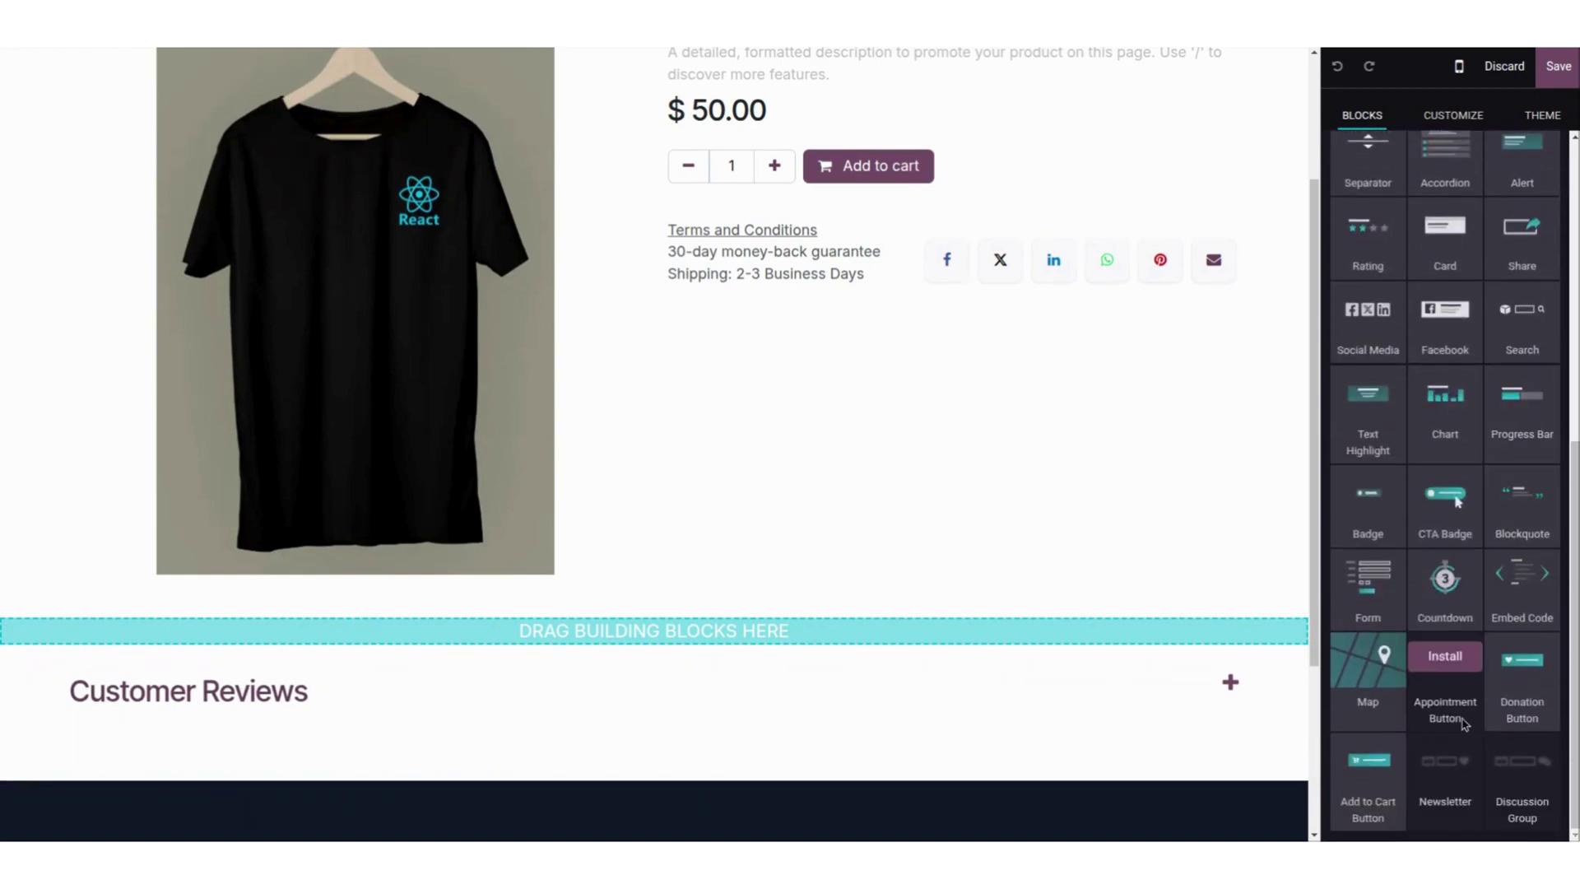
{"action": "scroll", "coordinate": [1515, 538], "scroll_direction": "up", "scroll_amount": 3}
{"action": "scroll", "coordinate": [1515, 538], "scroll_direction": "up", "scroll_amount": 3}
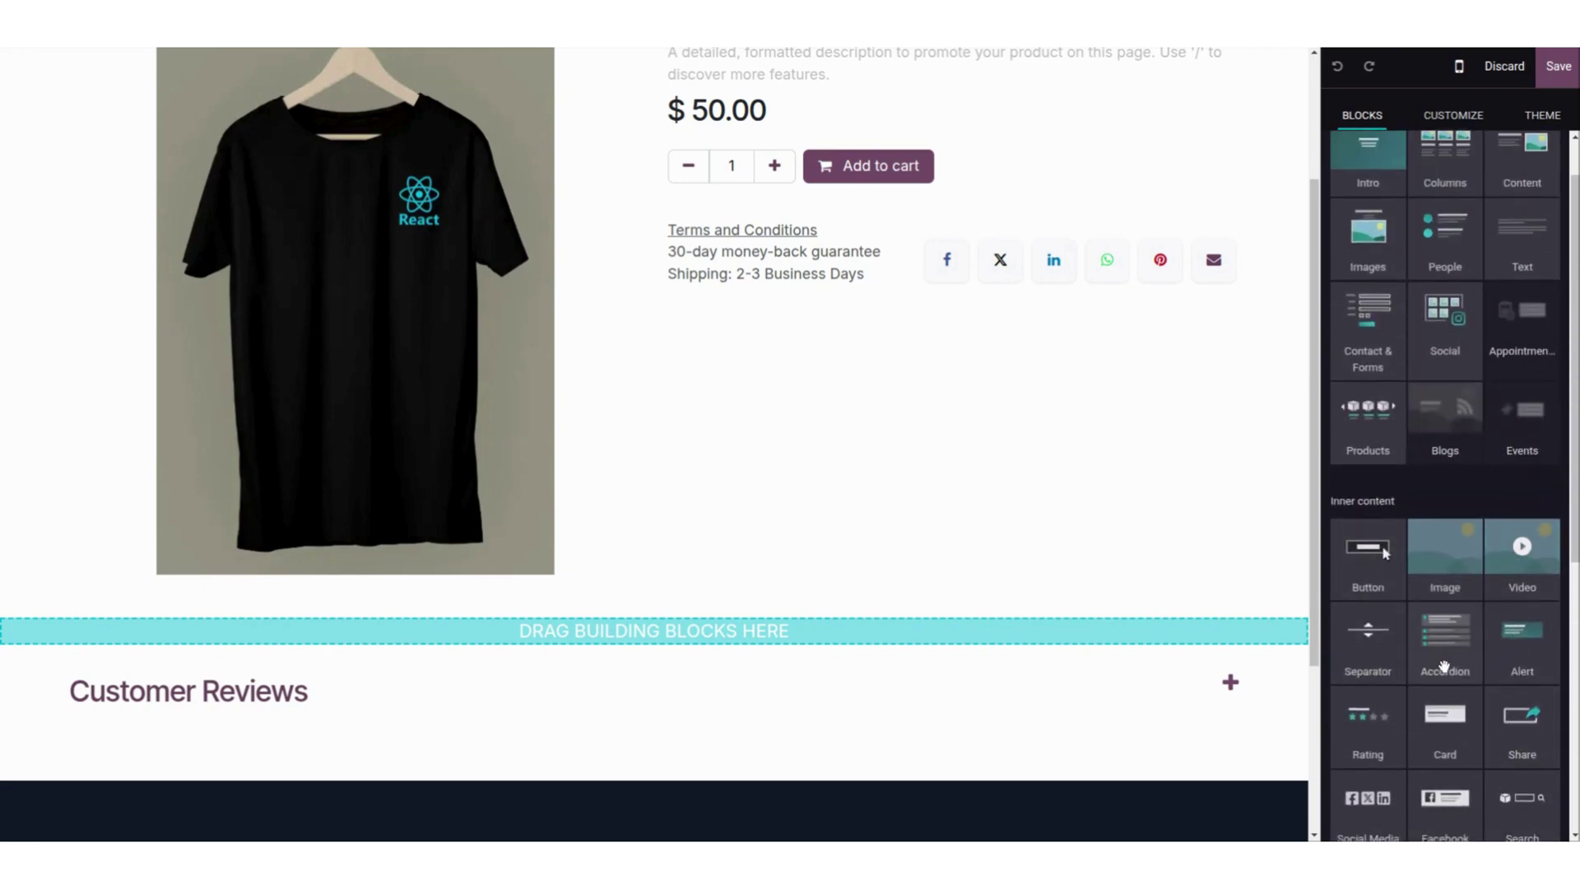
{"action": "scroll", "coordinate": [1445, 665], "scroll_direction": "down", "scroll_amount": 2}
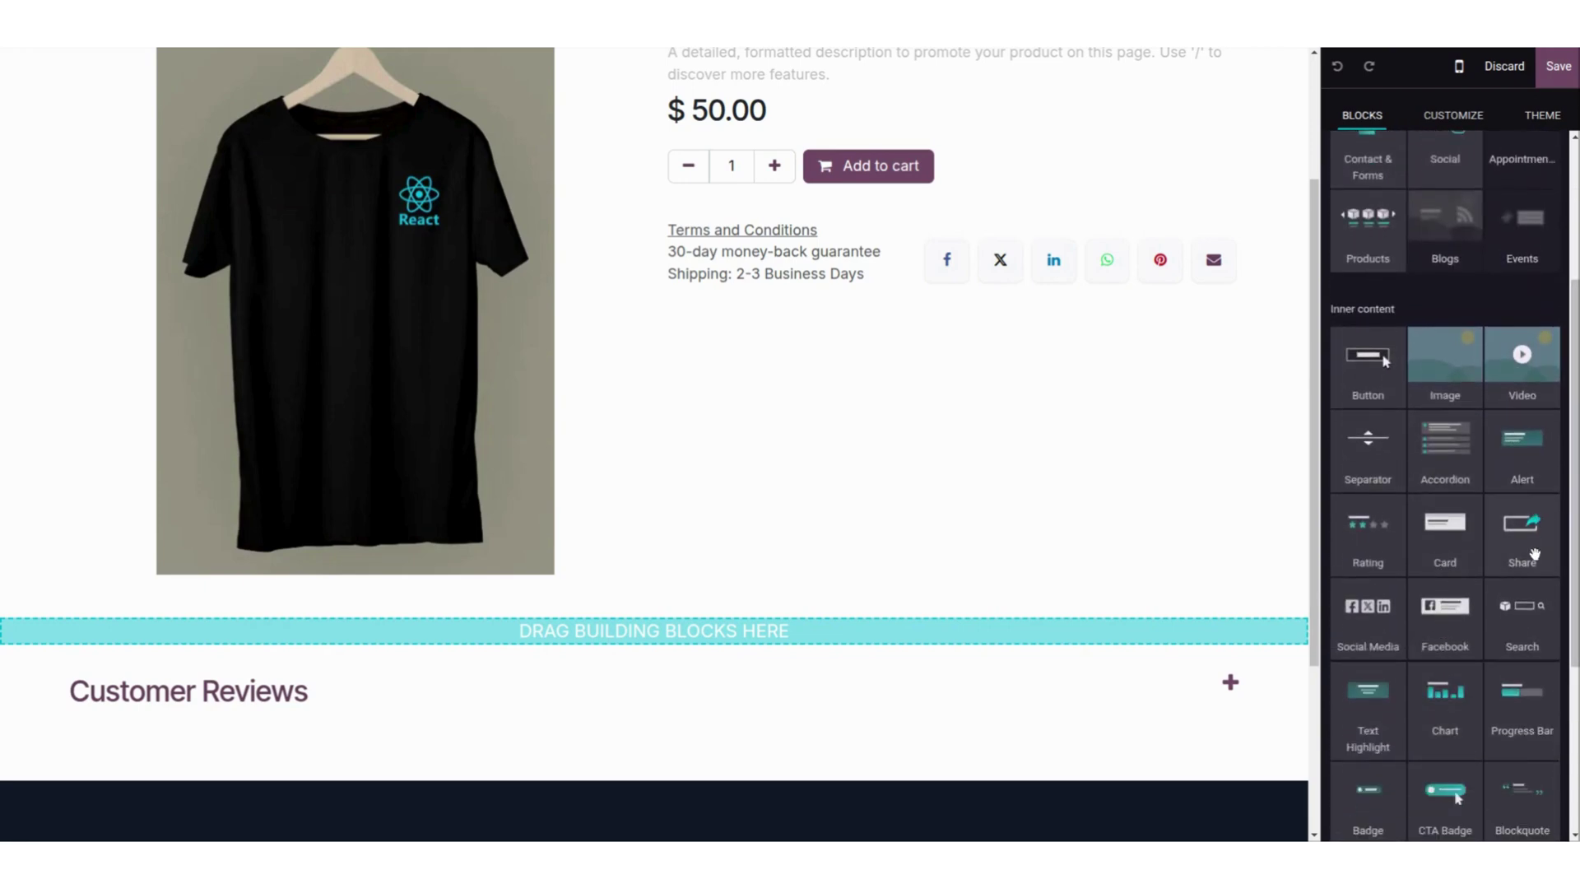
{"action": "left_click_drag", "start_coordinate": [1539, 556], "coordinate": [670, 660]}
{"action": "scroll", "coordinate": [670, 659], "scroll_direction": "down", "scroll_amount": 4}
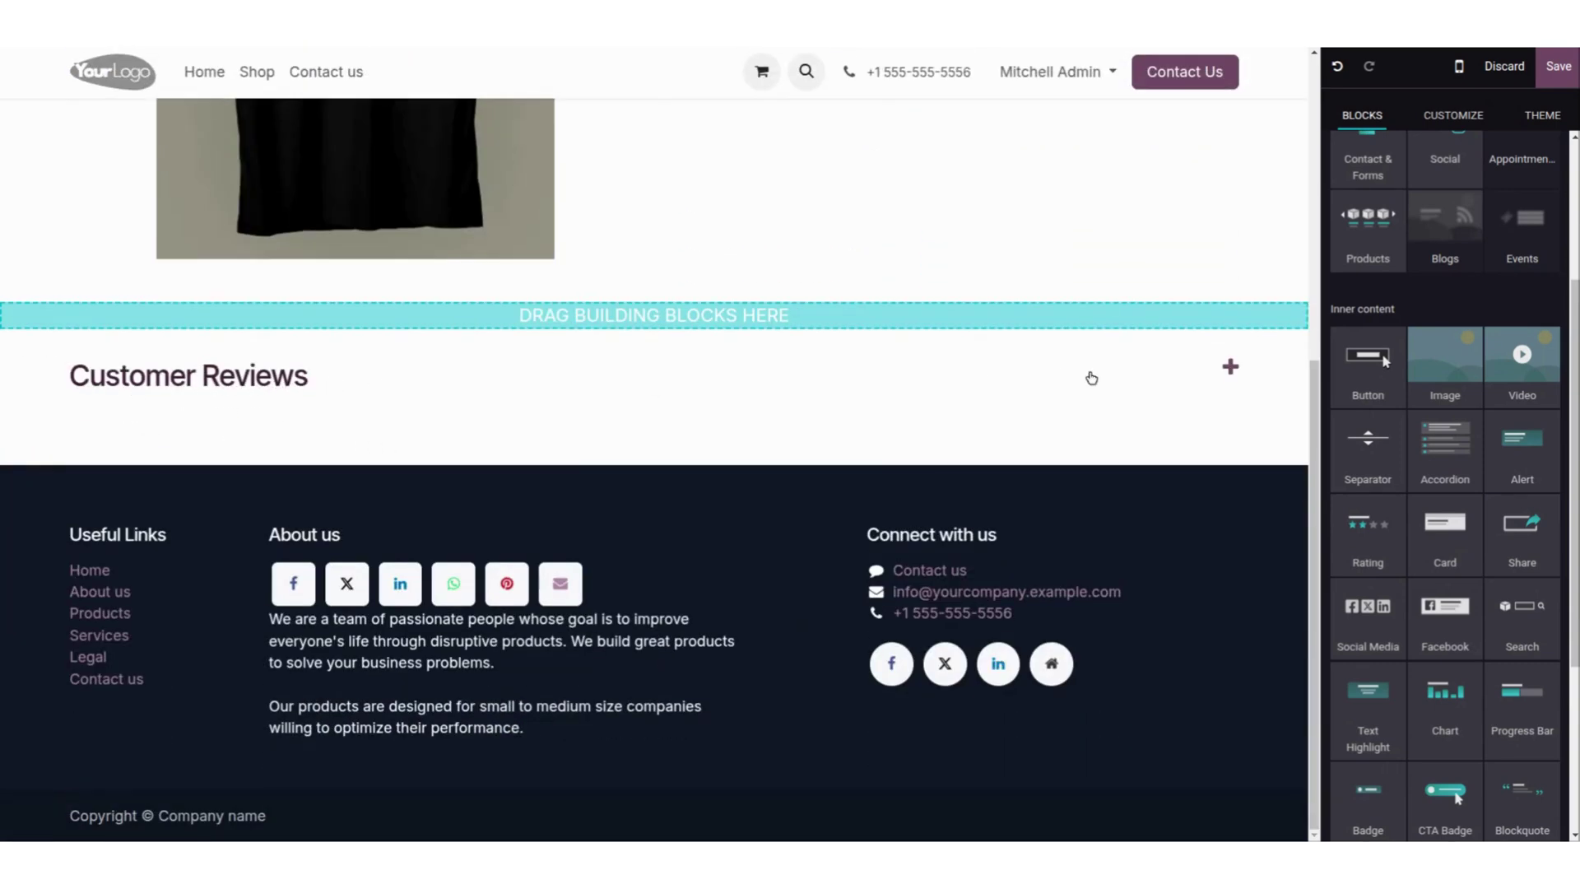
{"action": "left_click", "coordinate": [1230, 367]}
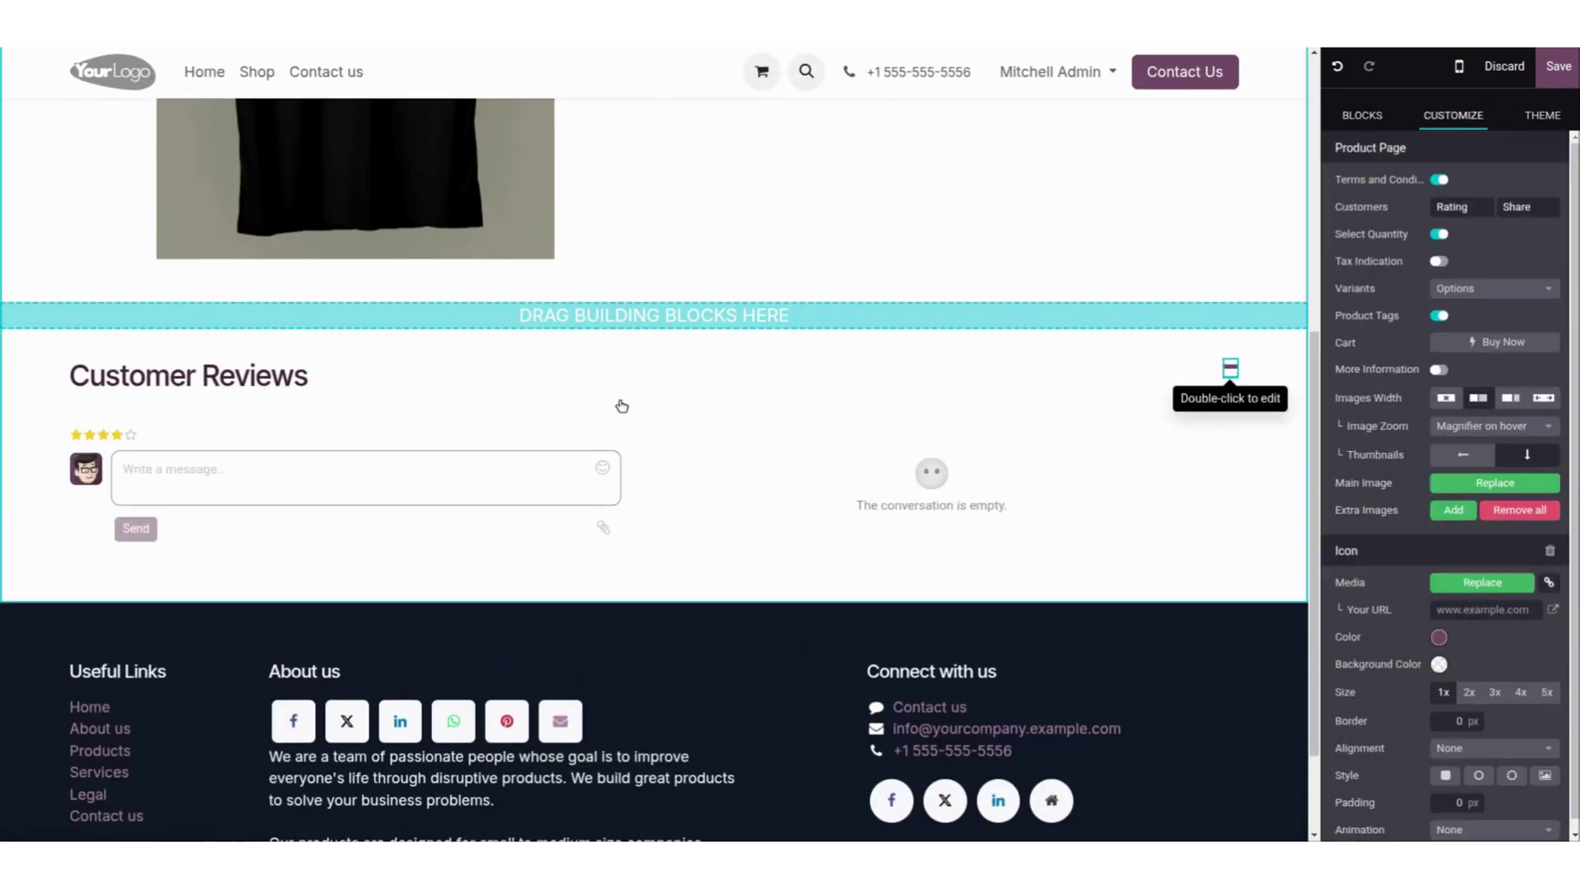
{"action": "left_click", "coordinate": [1230, 370]}
{"action": "scroll", "coordinate": [946, 392], "scroll_direction": "up", "scroll_amount": 3}
{"action": "left_click", "coordinate": [1363, 115]}
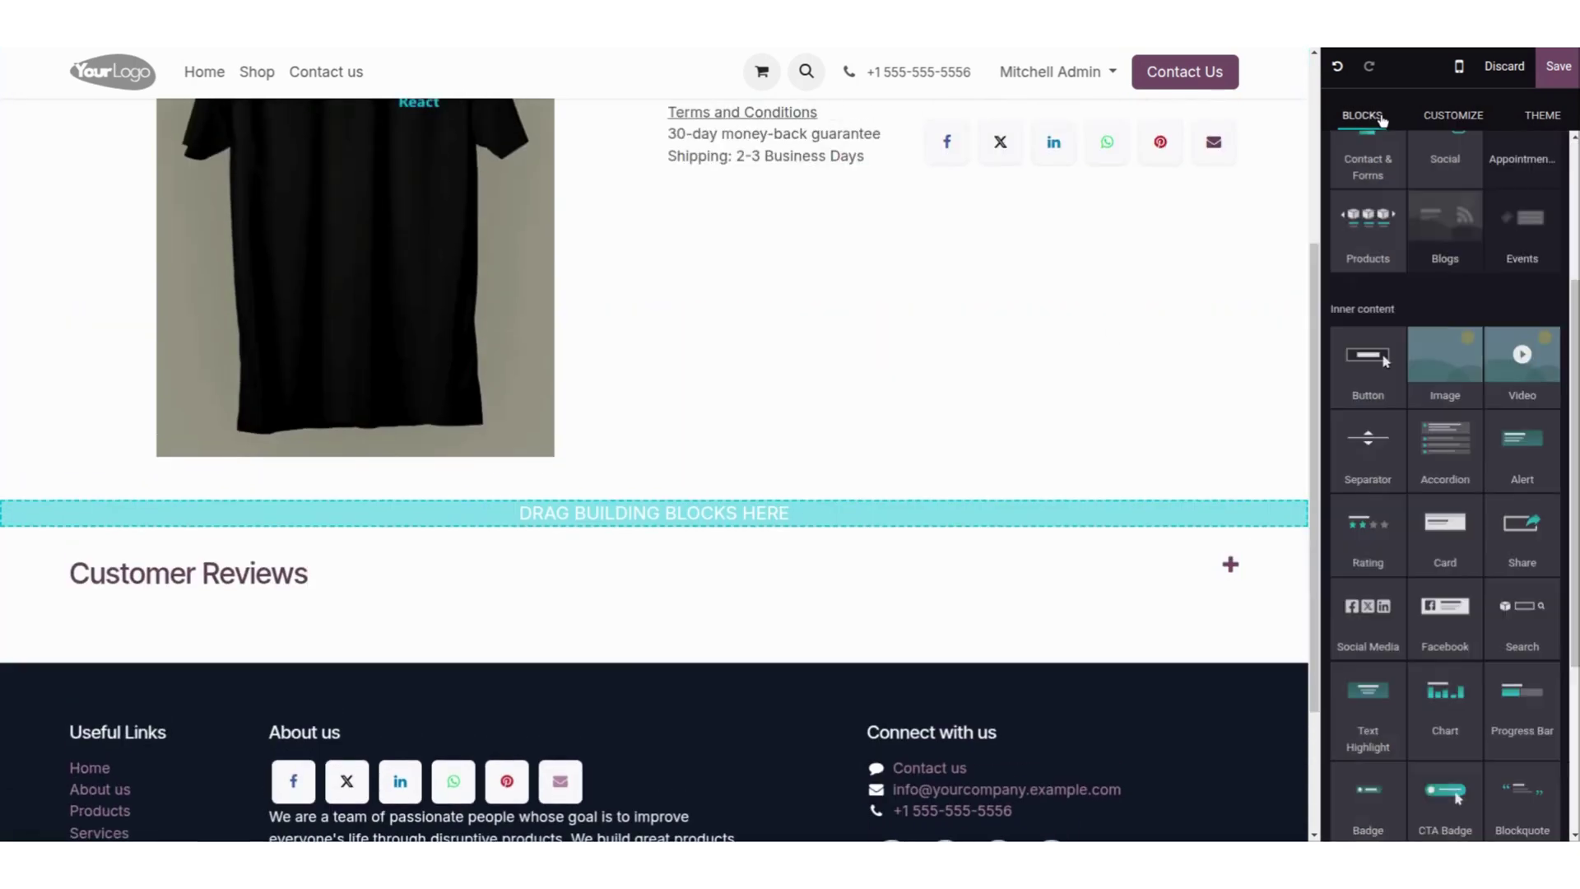
{"action": "scroll", "coordinate": [1399, 329], "scroll_direction": "up", "scroll_amount": 3}
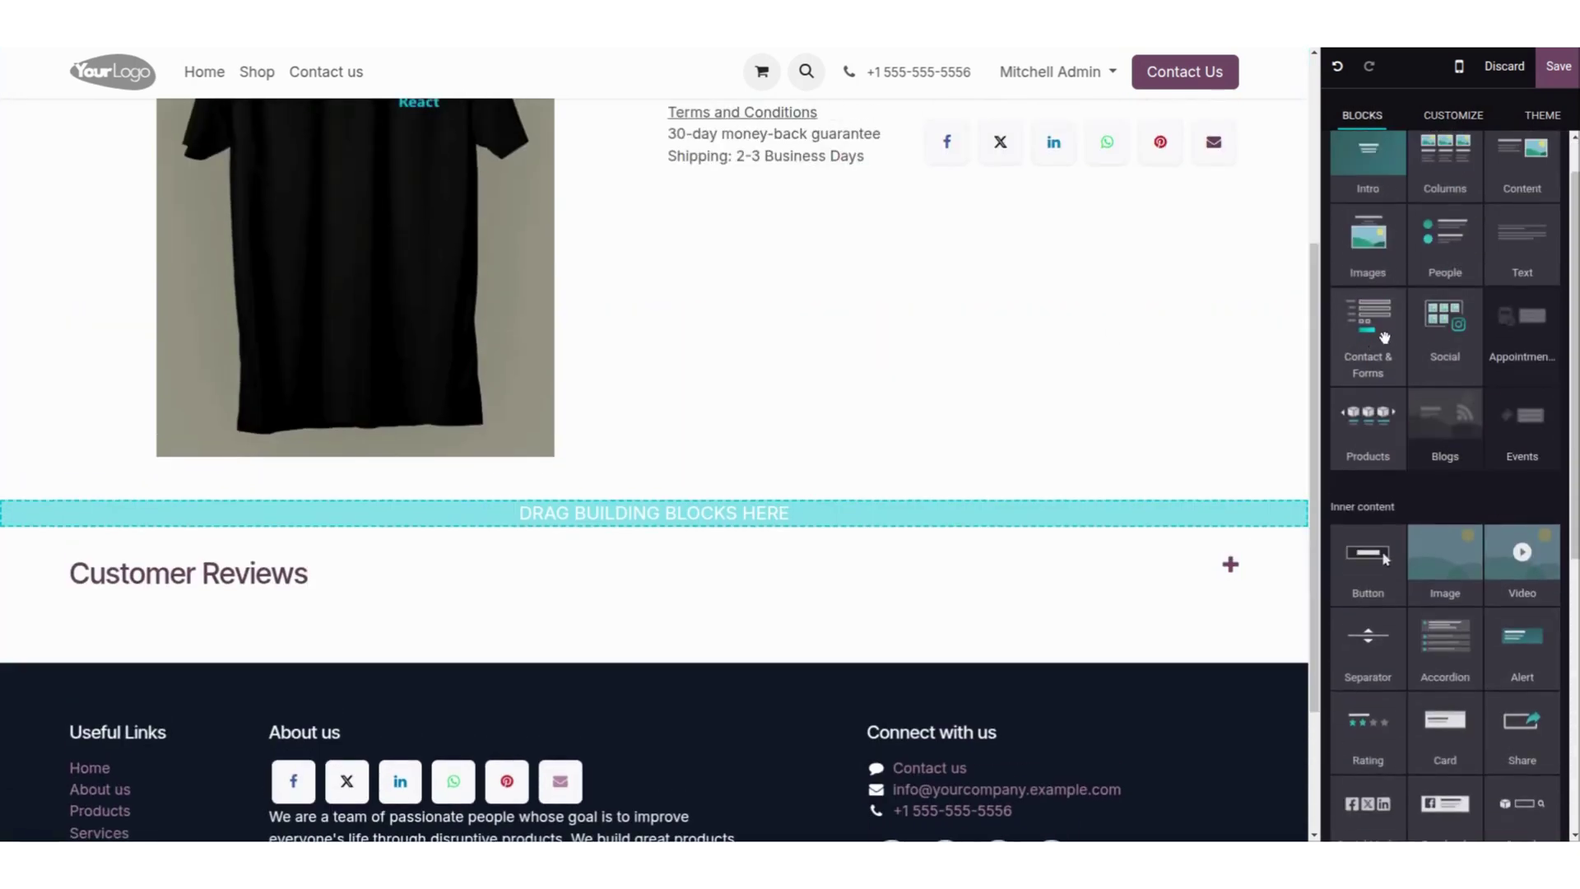
{"action": "left_click_drag", "start_coordinate": [1376, 365], "coordinate": [569, 758]}
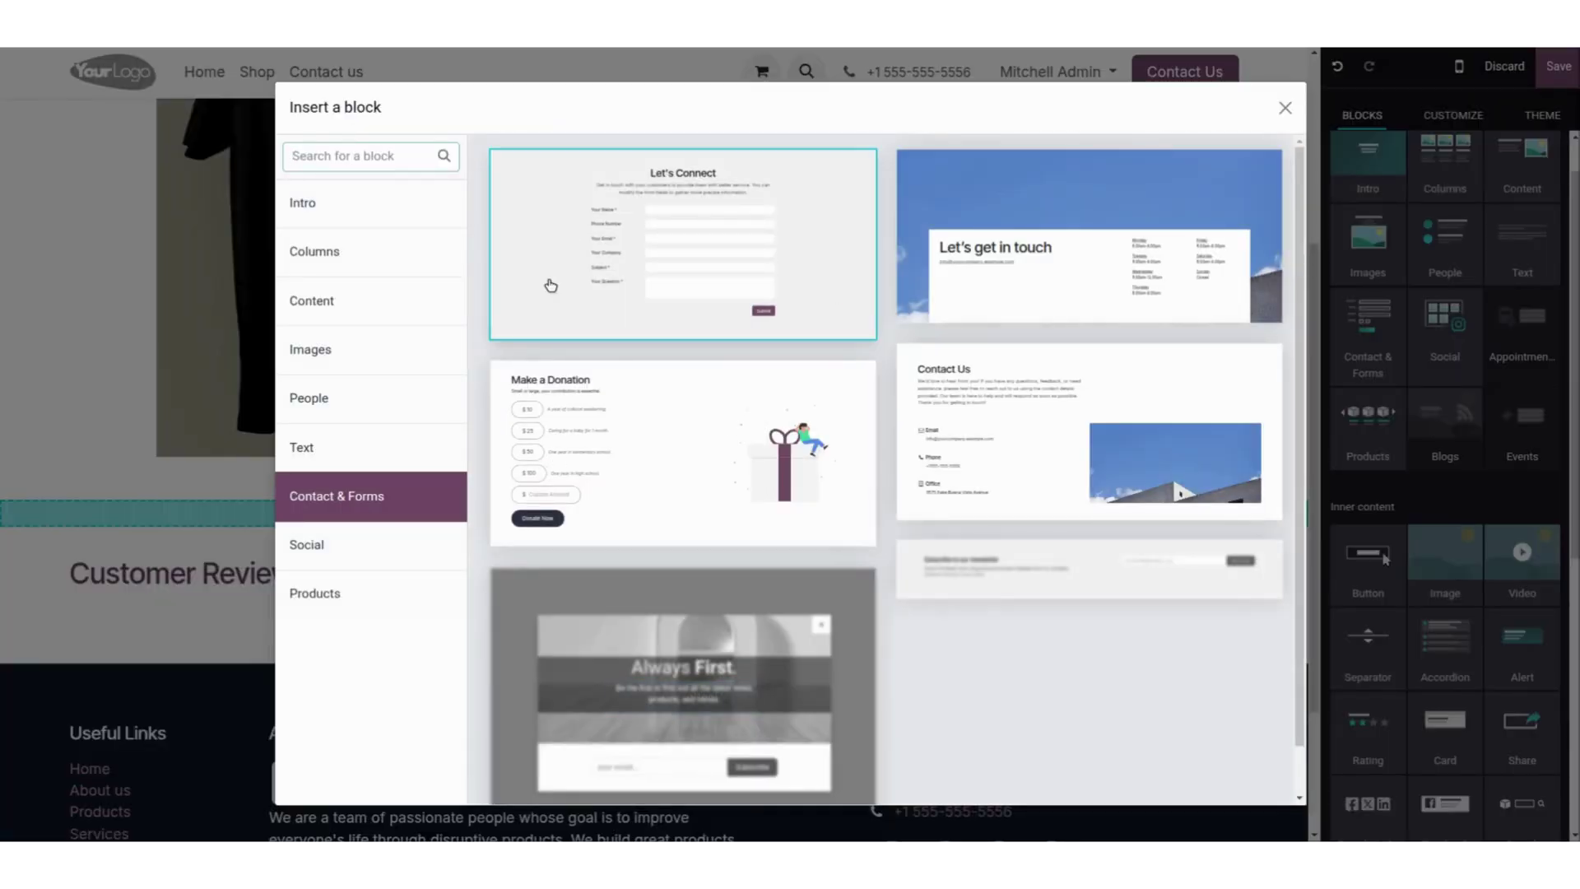
Step: Insert the 'Let's get in touch' contact block below the T-shirt's Customer Reviews
{"action": "scroll", "coordinate": [573, 405], "scroll_direction": "down", "scroll_amount": 1}
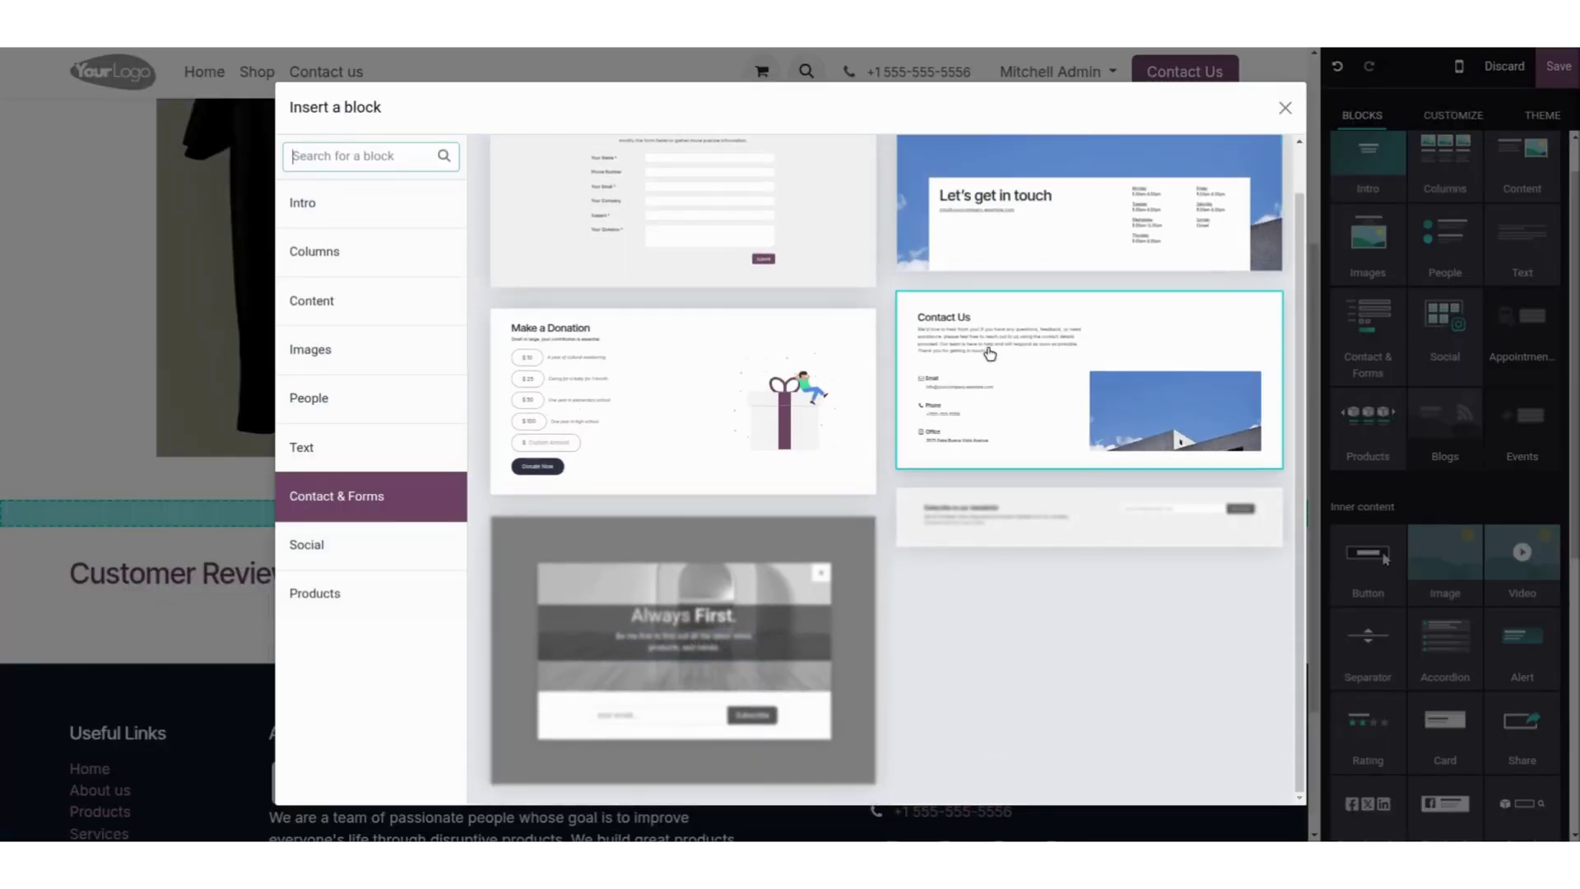
{"action": "left_click", "coordinate": [1143, 226]}
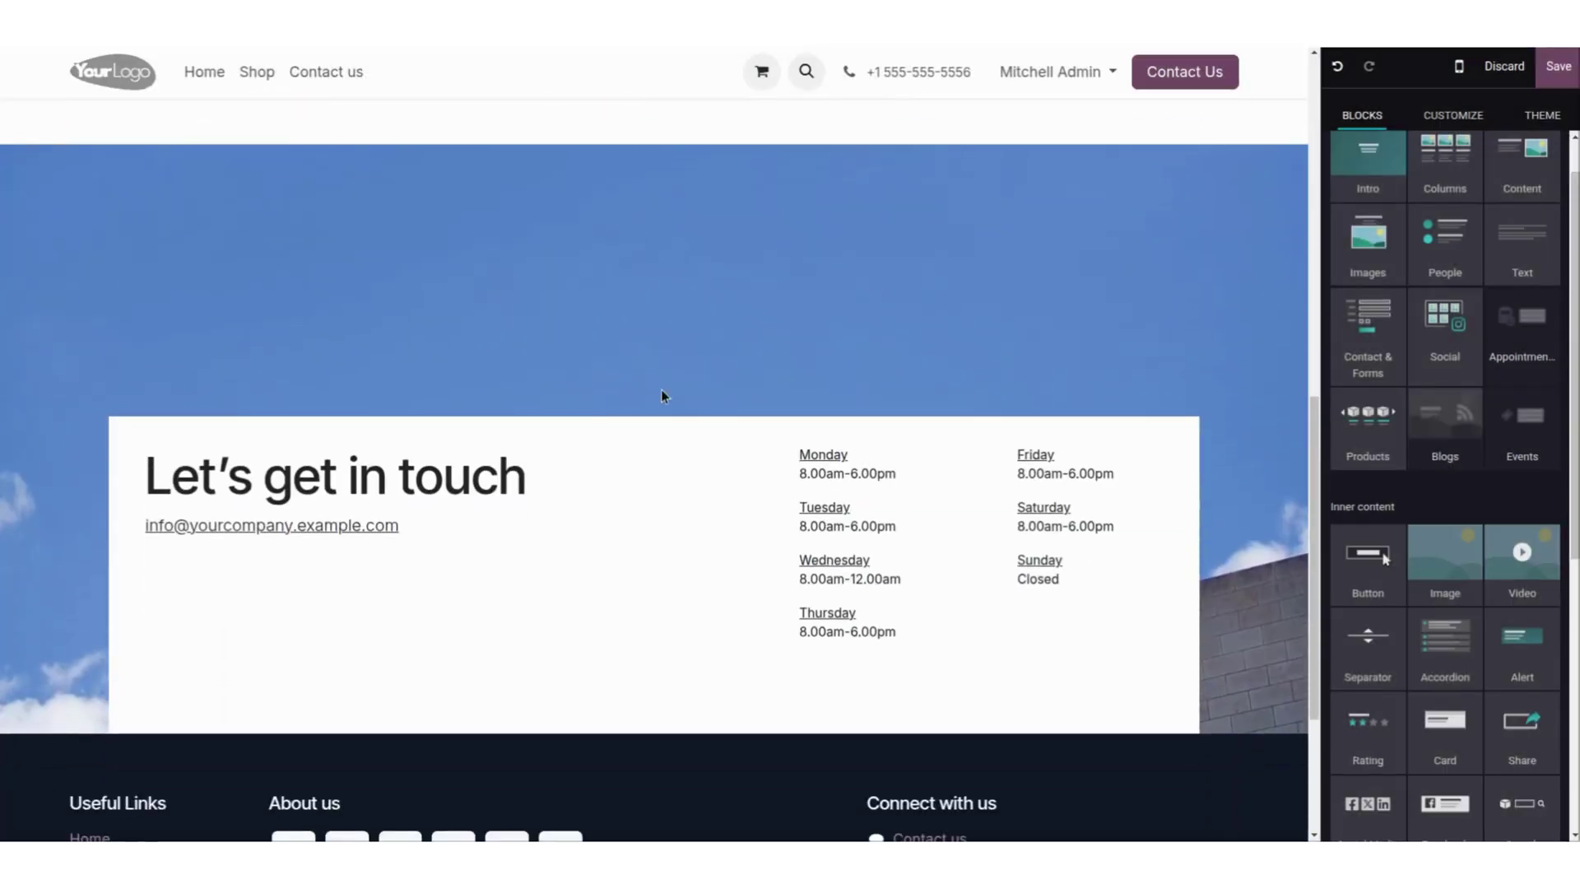
{"action": "left_click", "coordinate": [652, 698]}
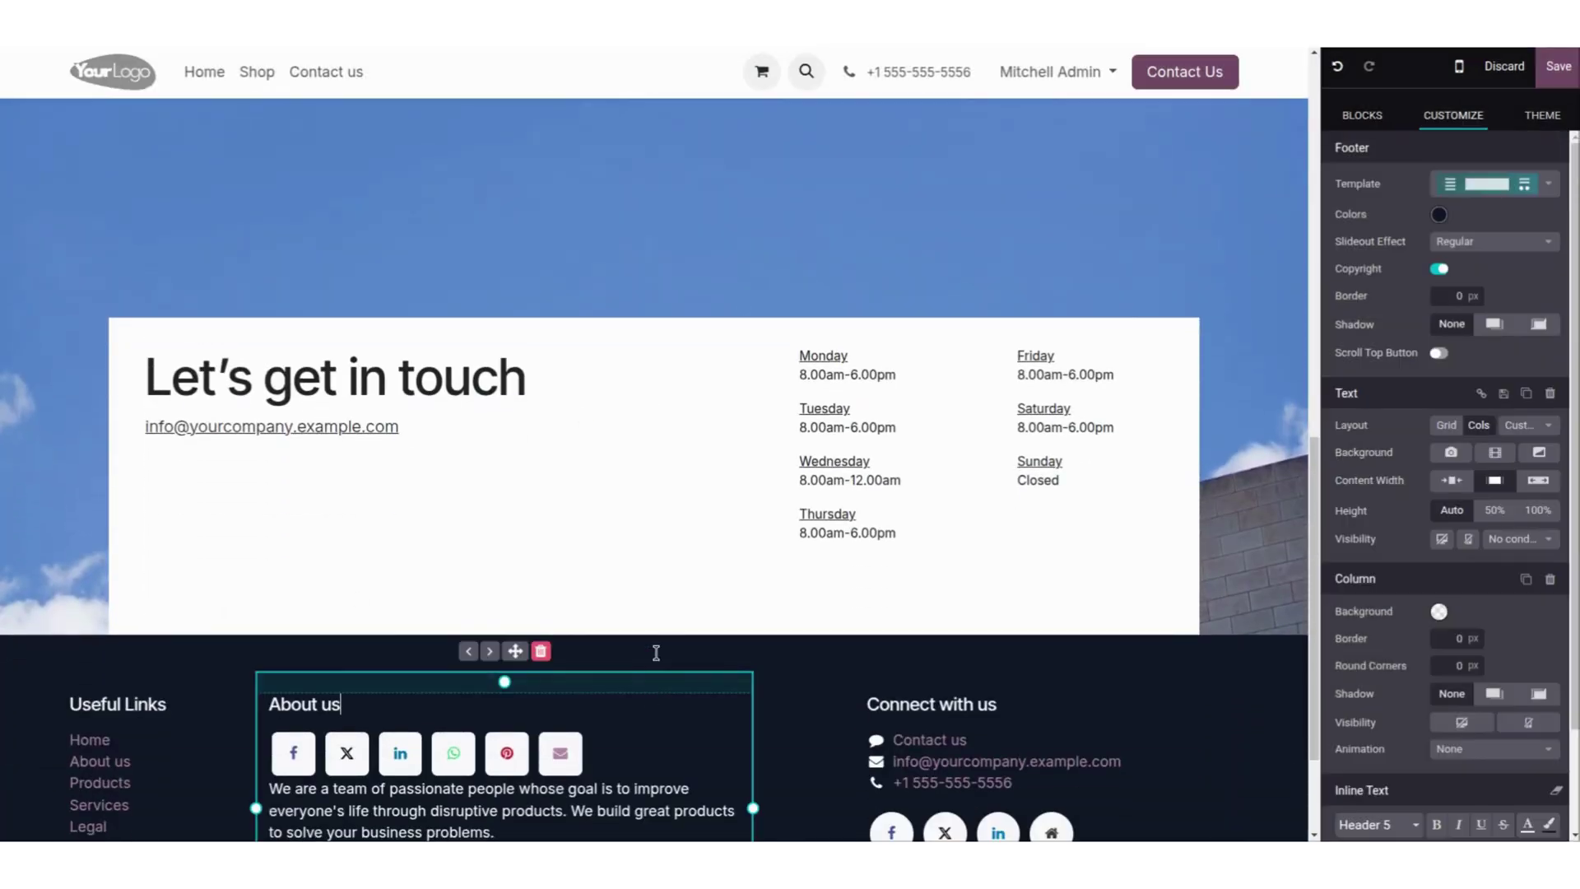
{"action": "left_click", "coordinate": [296, 647]}
Step: Review the contact block's email and Monday–Friday opening hours, then save the page
{"action": "scroll", "coordinate": [415, 539], "scroll_direction": "up", "scroll_amount": 2}
{"action": "scroll", "coordinate": [416, 539], "scroll_direction": "up", "scroll_amount": 1}
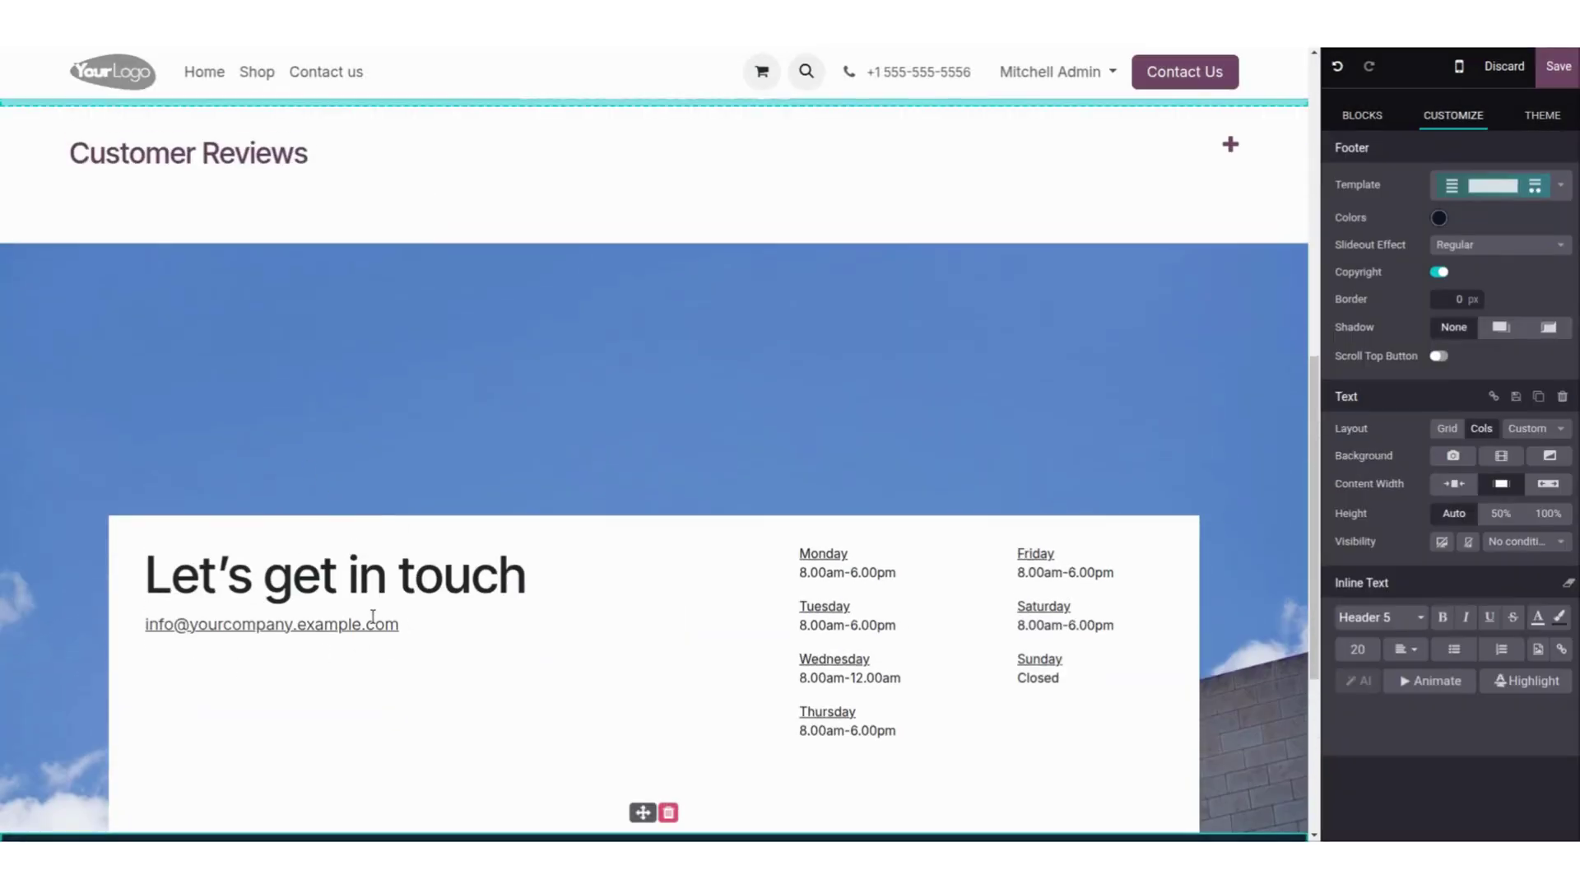
{"action": "double_click", "coordinate": [313, 626]}
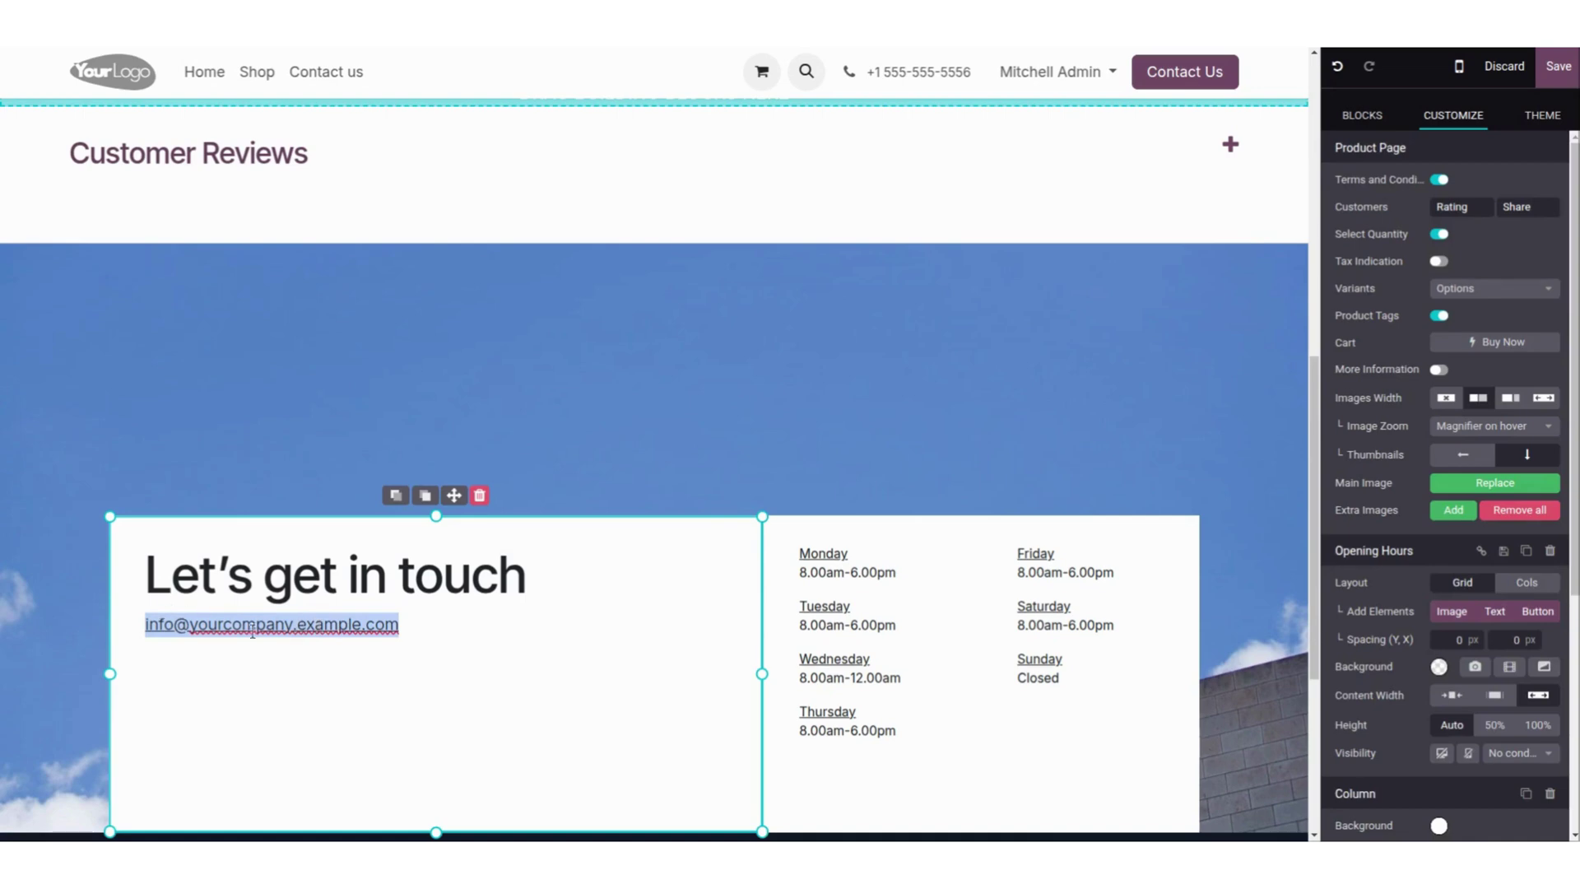
{"action": "triple_click", "coordinate": [853, 572]}
{"action": "triple_click", "coordinate": [1041, 590]}
{"action": "triple_click", "coordinate": [874, 626]}
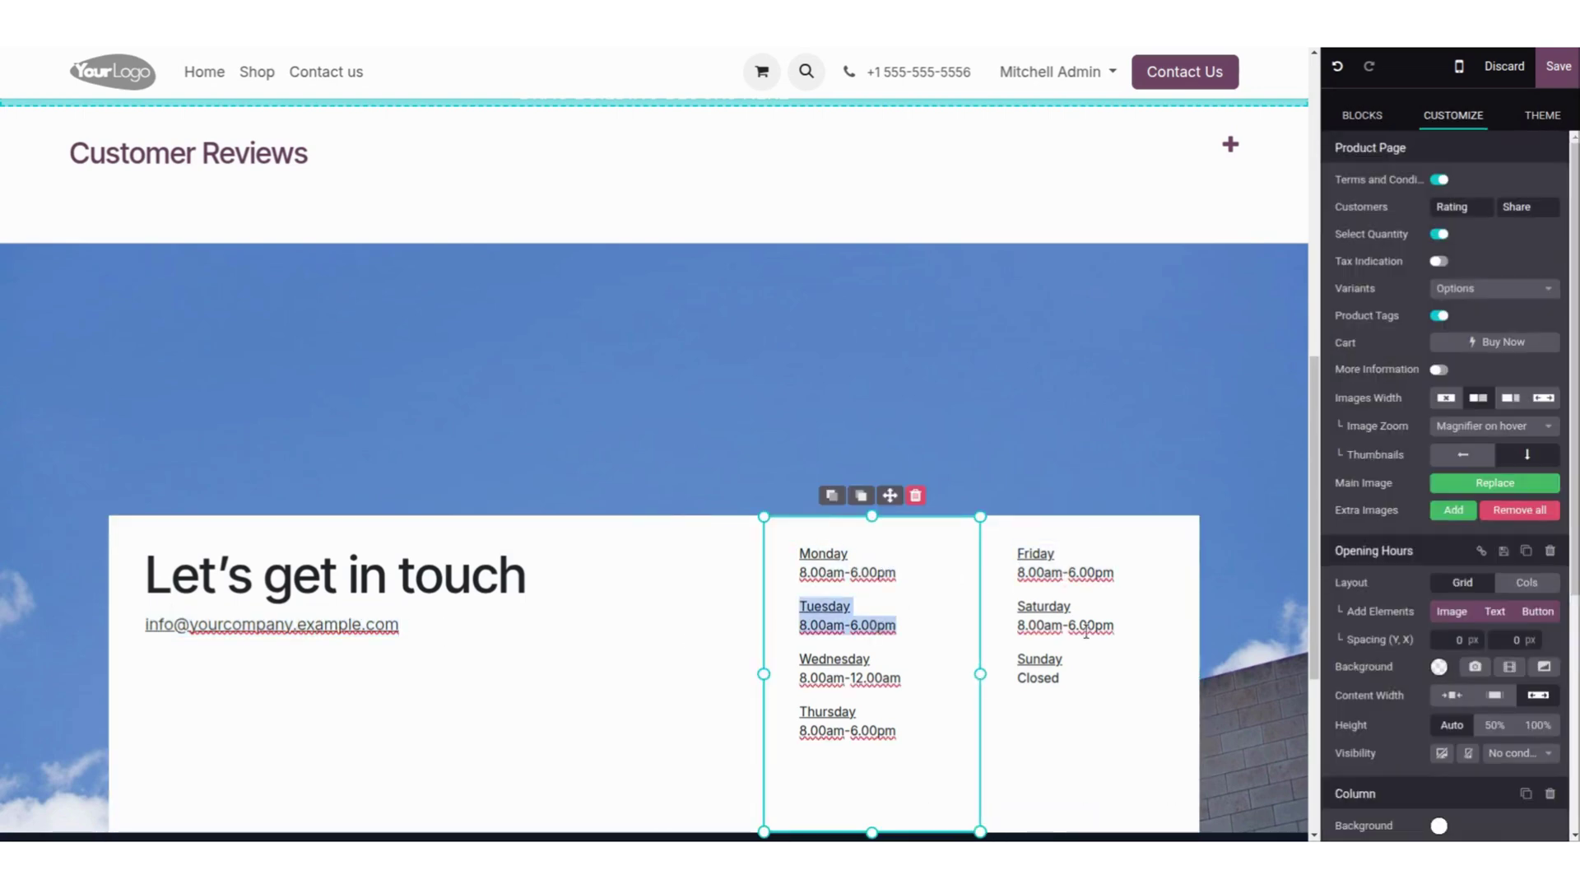
{"action": "left_click", "coordinate": [1559, 66]}
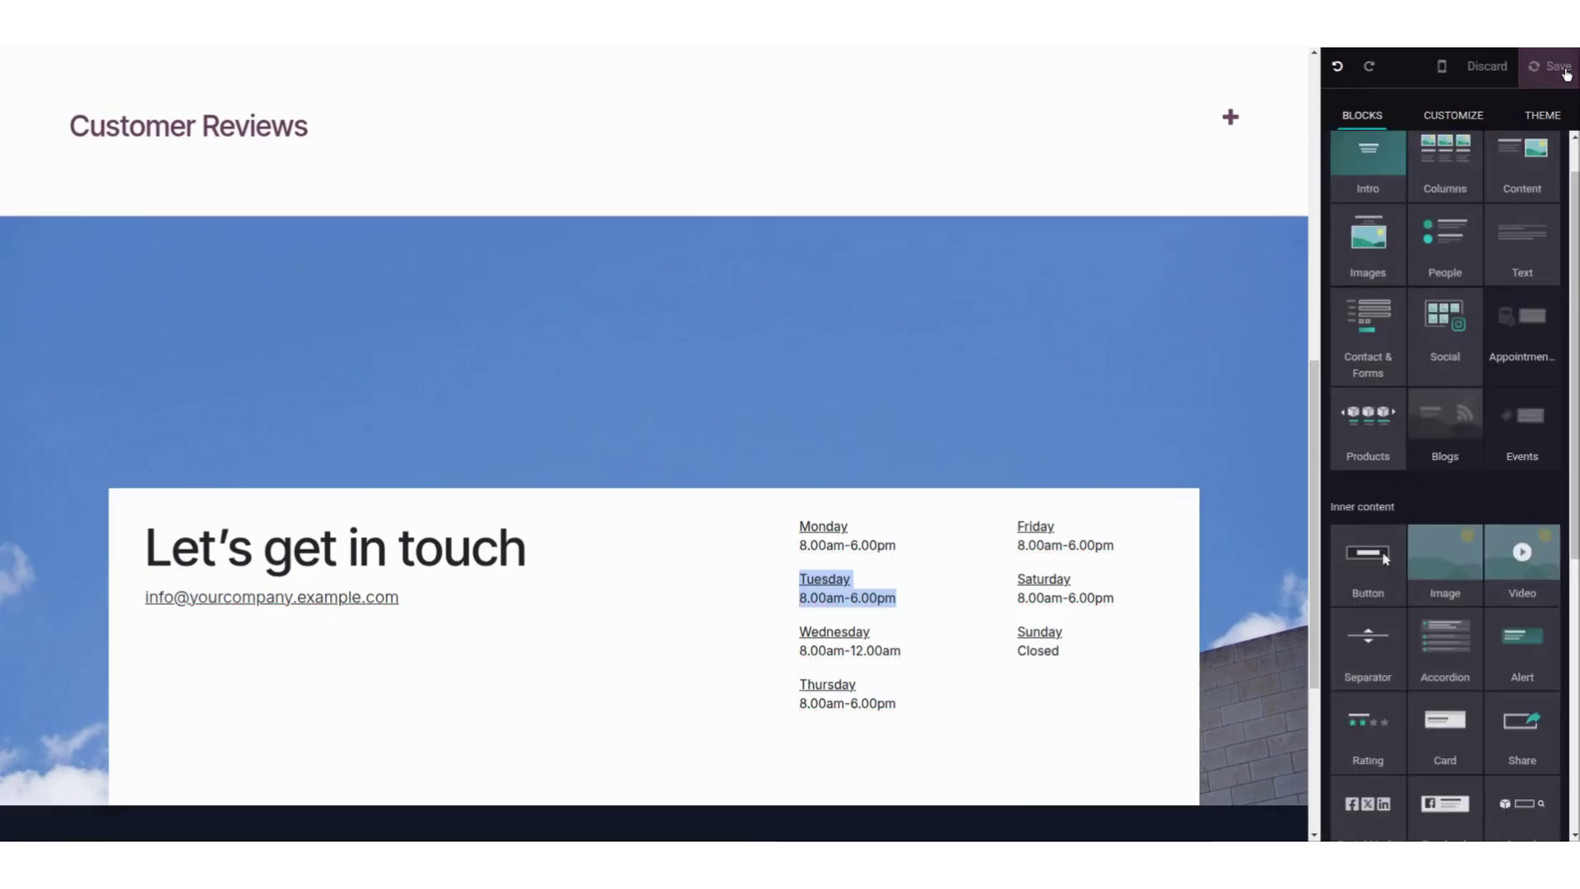
Step: Expand and collapse Customer Reviews on the saved T-shirt page, then browse the Shop listing
{"action": "scroll", "coordinate": [1218, 484], "scroll_direction": "up", "scroll_amount": 10}
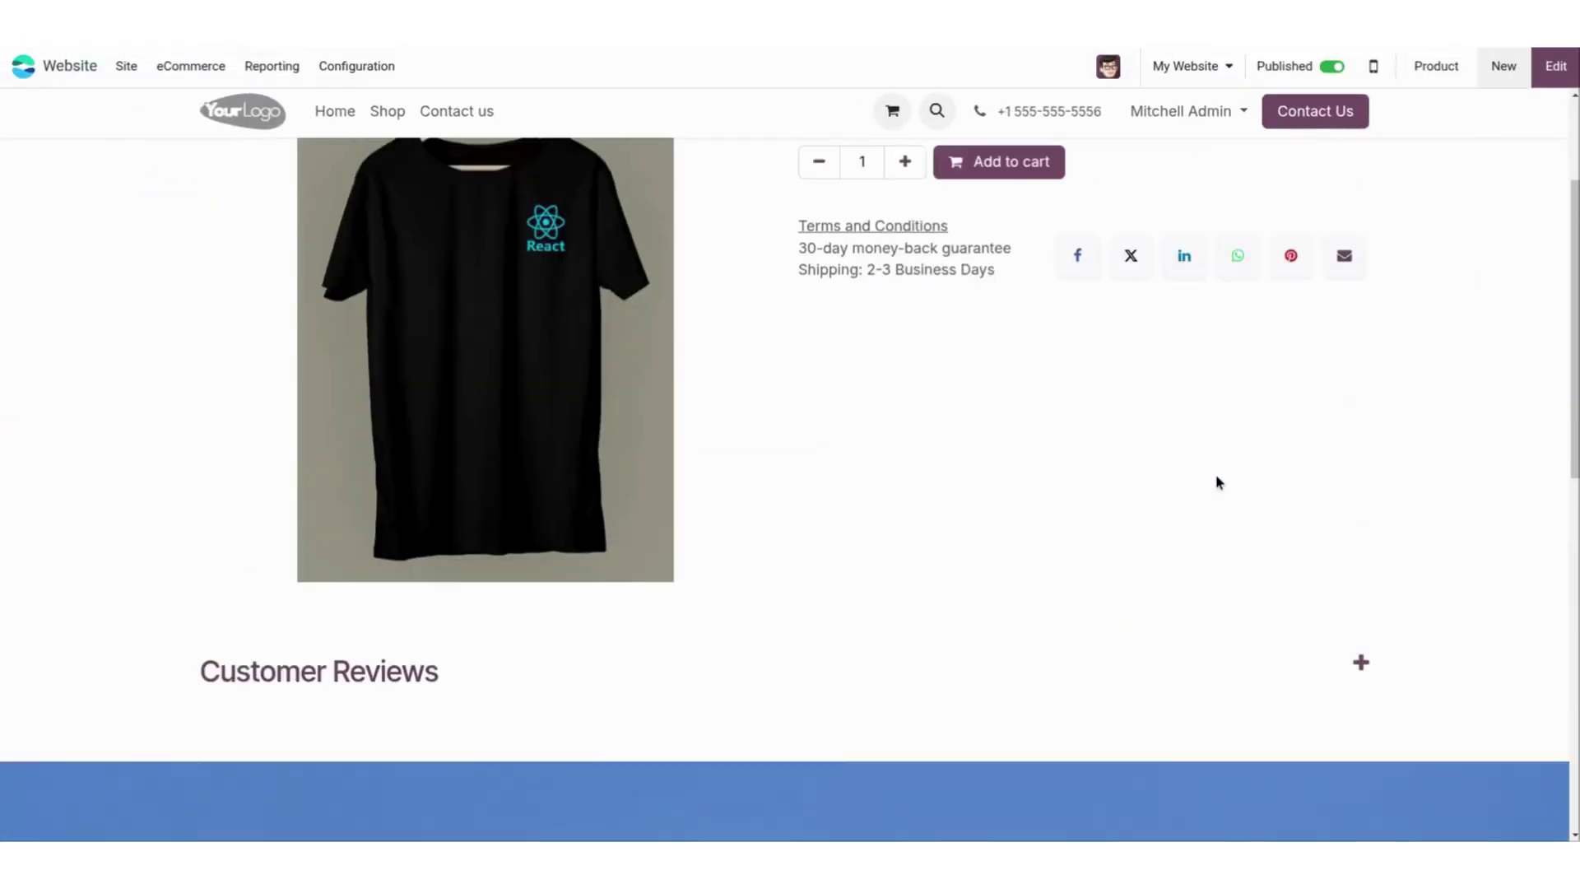
{"action": "scroll", "coordinate": [693, 551], "scroll_direction": "down", "scroll_amount": 10}
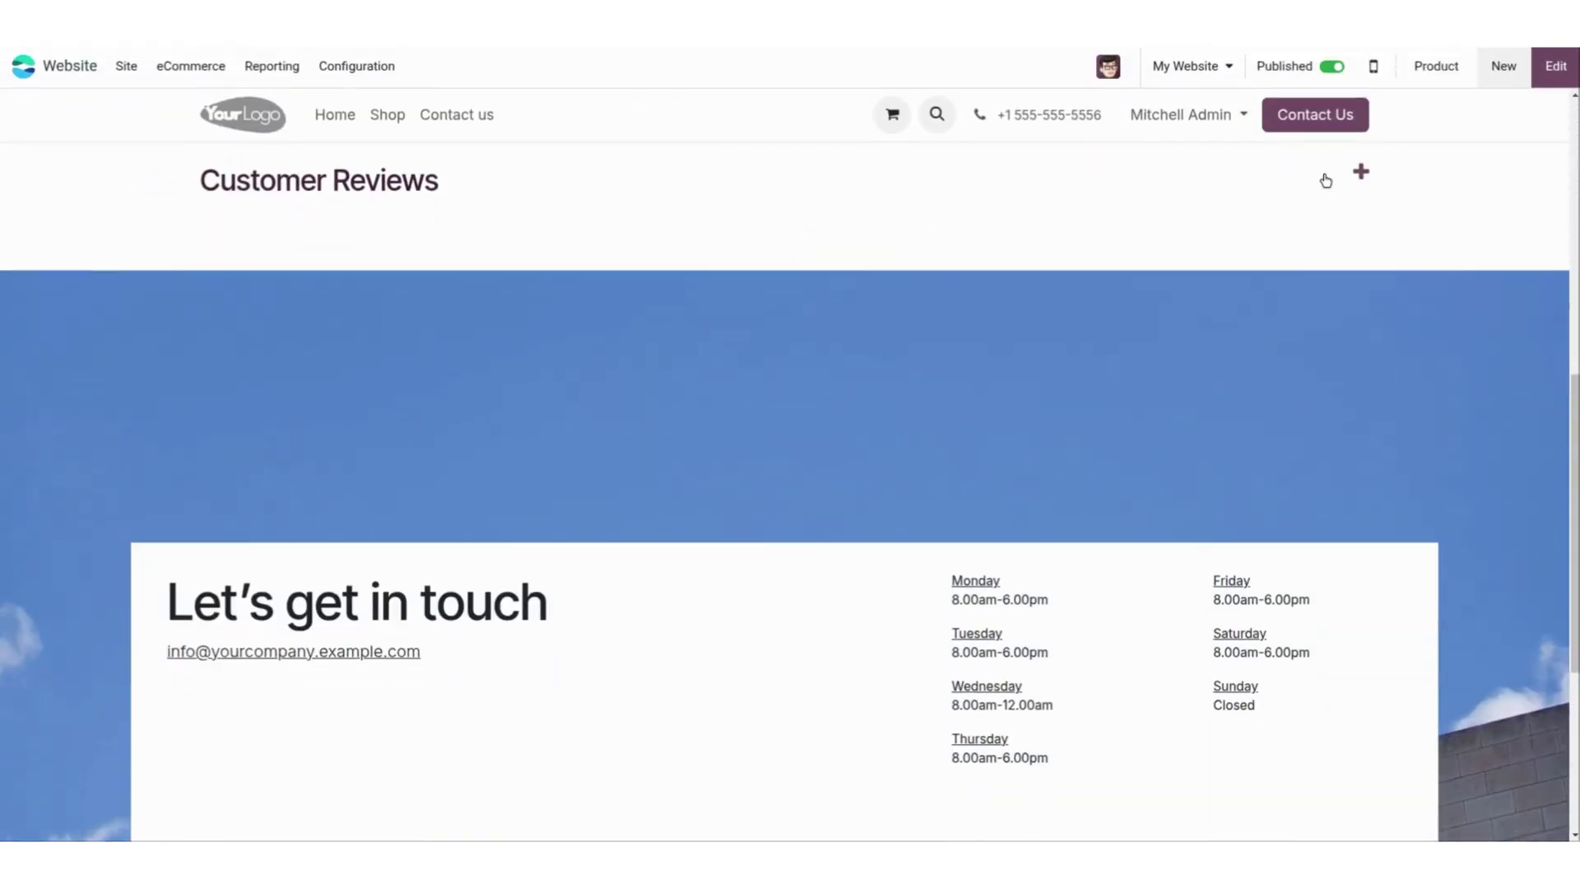
{"action": "left_click", "coordinate": [1362, 172]}
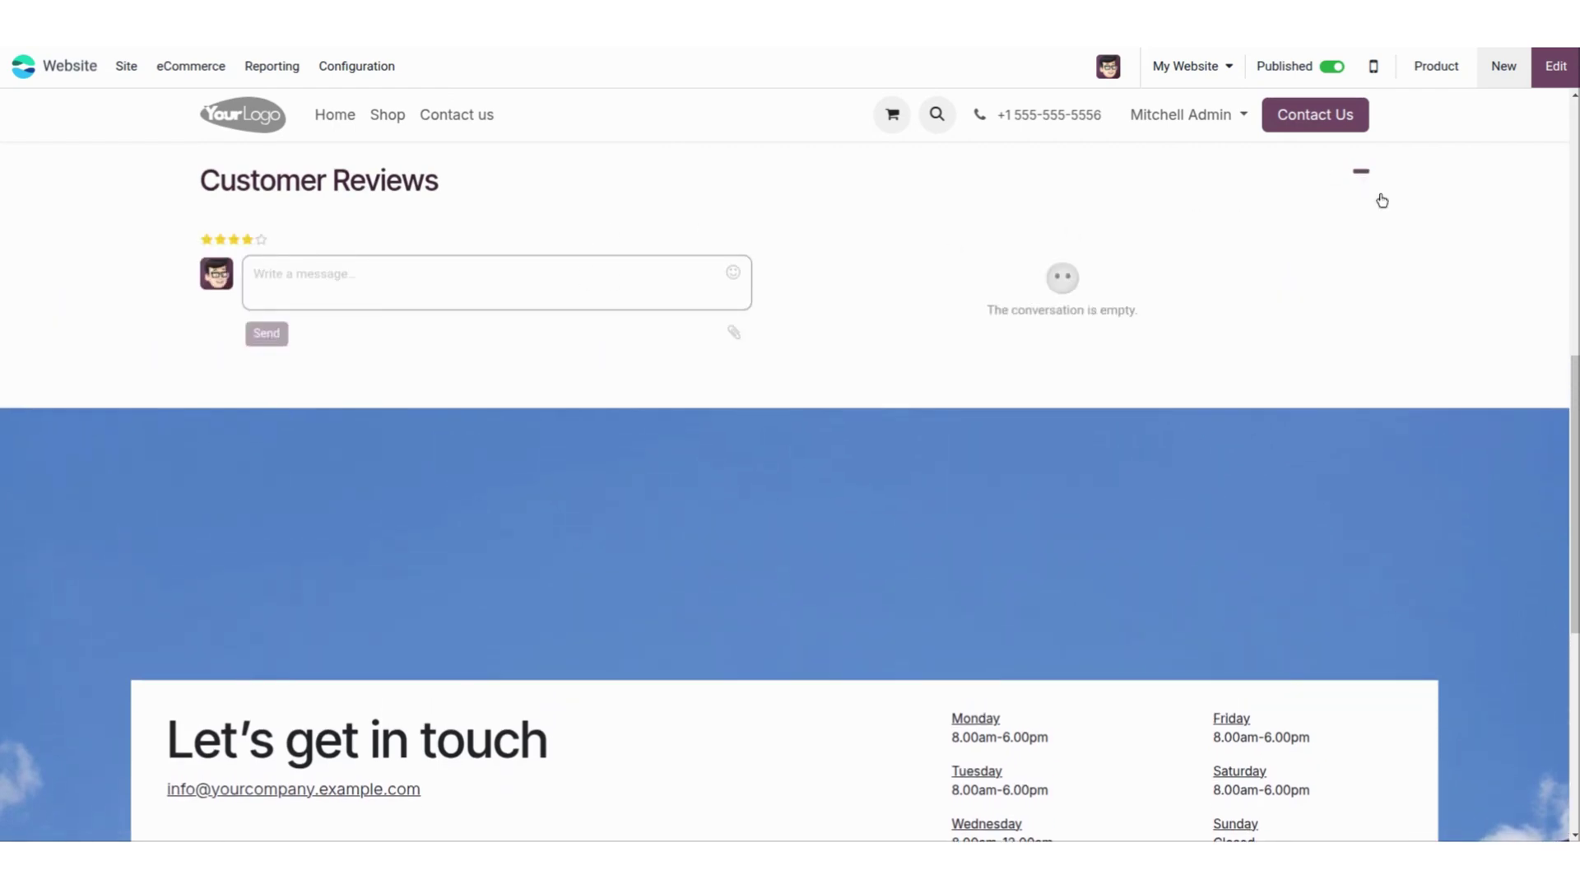
{"action": "left_click", "coordinate": [1361, 172]}
{"action": "scroll", "coordinate": [741, 428], "scroll_direction": "down", "scroll_amount": 3}
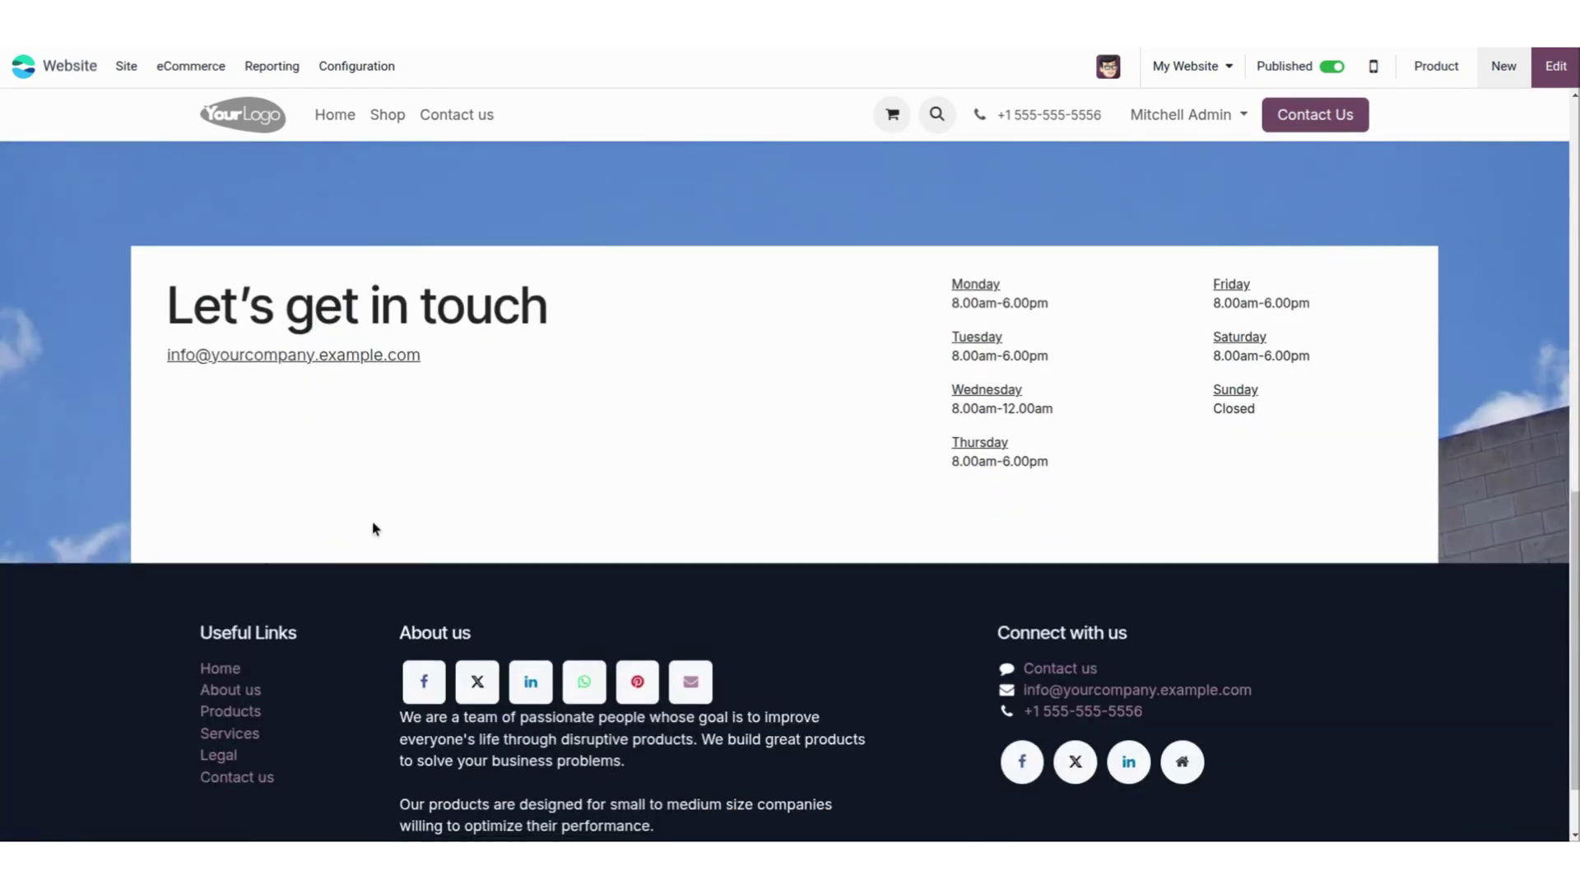
{"action": "left_click", "coordinate": [383, 126]}
{"action": "scroll", "coordinate": [761, 398], "scroll_direction": "down", "scroll_amount": 13}
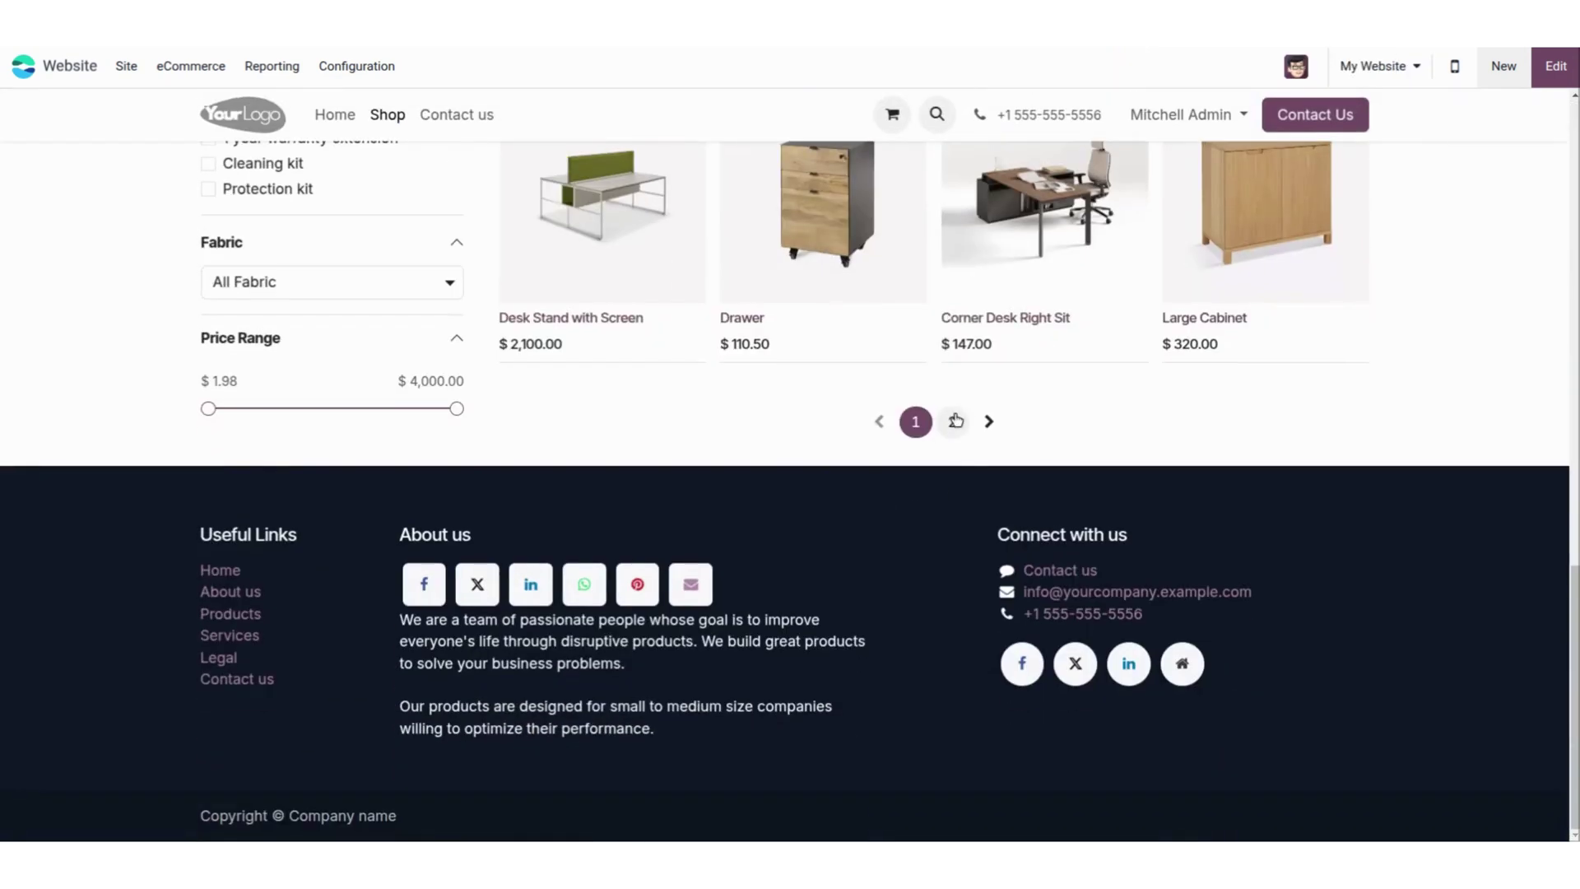
Step: Check the White Shirt page from Shop page 2 for the contact block, then return to the apps menu
{"action": "left_click", "coordinate": [954, 420]}
{"action": "left_click", "coordinate": [780, 673]}
{"action": "scroll", "coordinate": [780, 672], "scroll_direction": "down", "scroll_amount": 10}
{"action": "scroll", "coordinate": [777, 673], "scroll_direction": "up", "scroll_amount": 10}
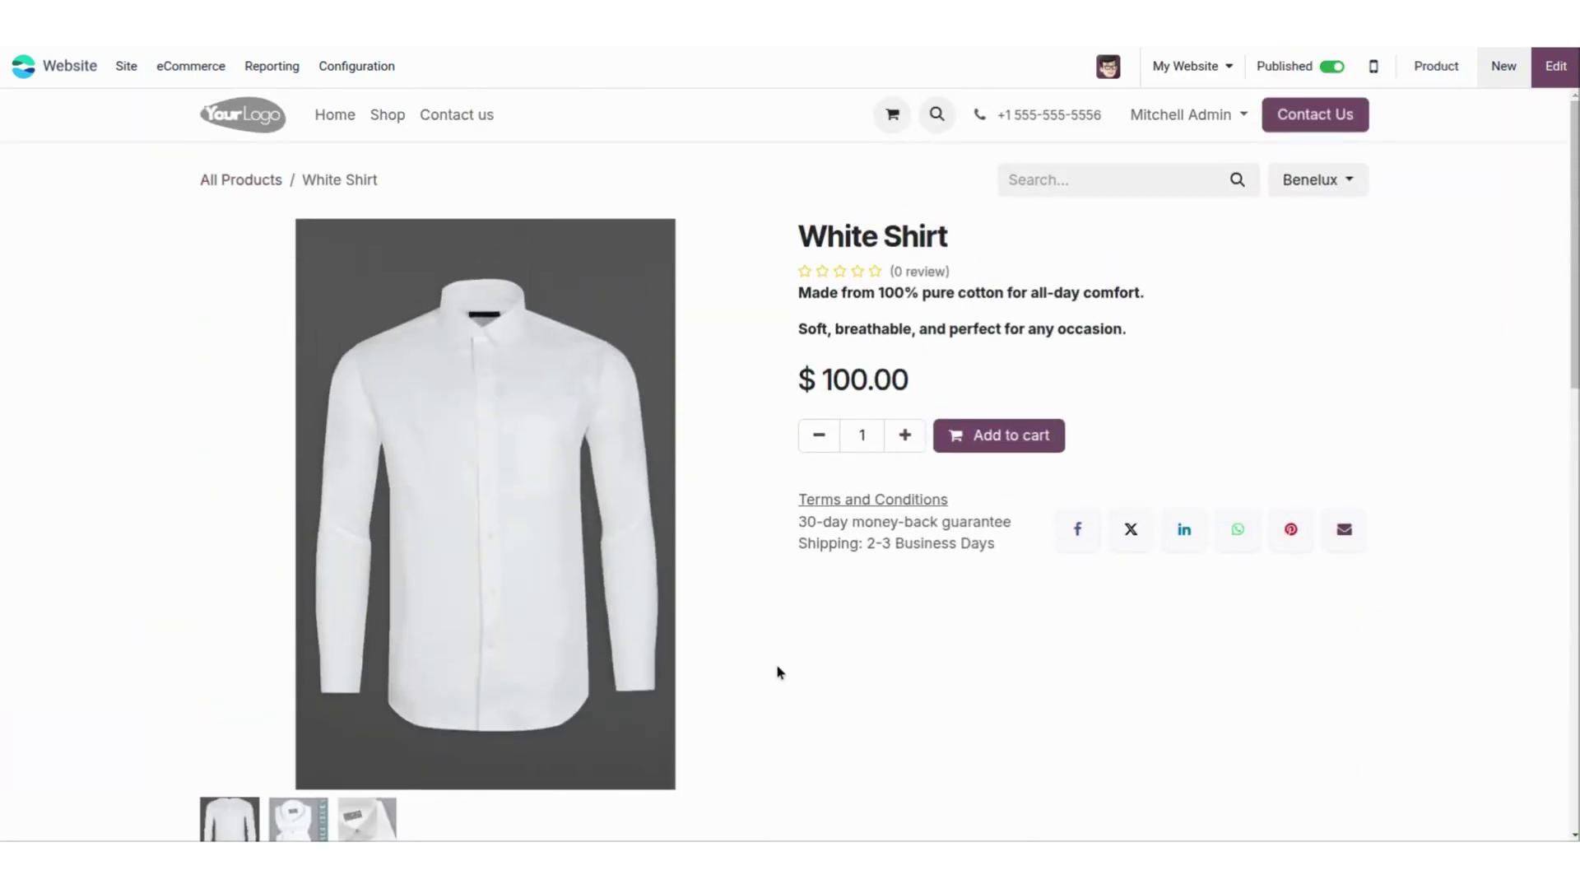
{"action": "scroll", "coordinate": [780, 672], "scroll_direction": "down", "scroll_amount": 8}
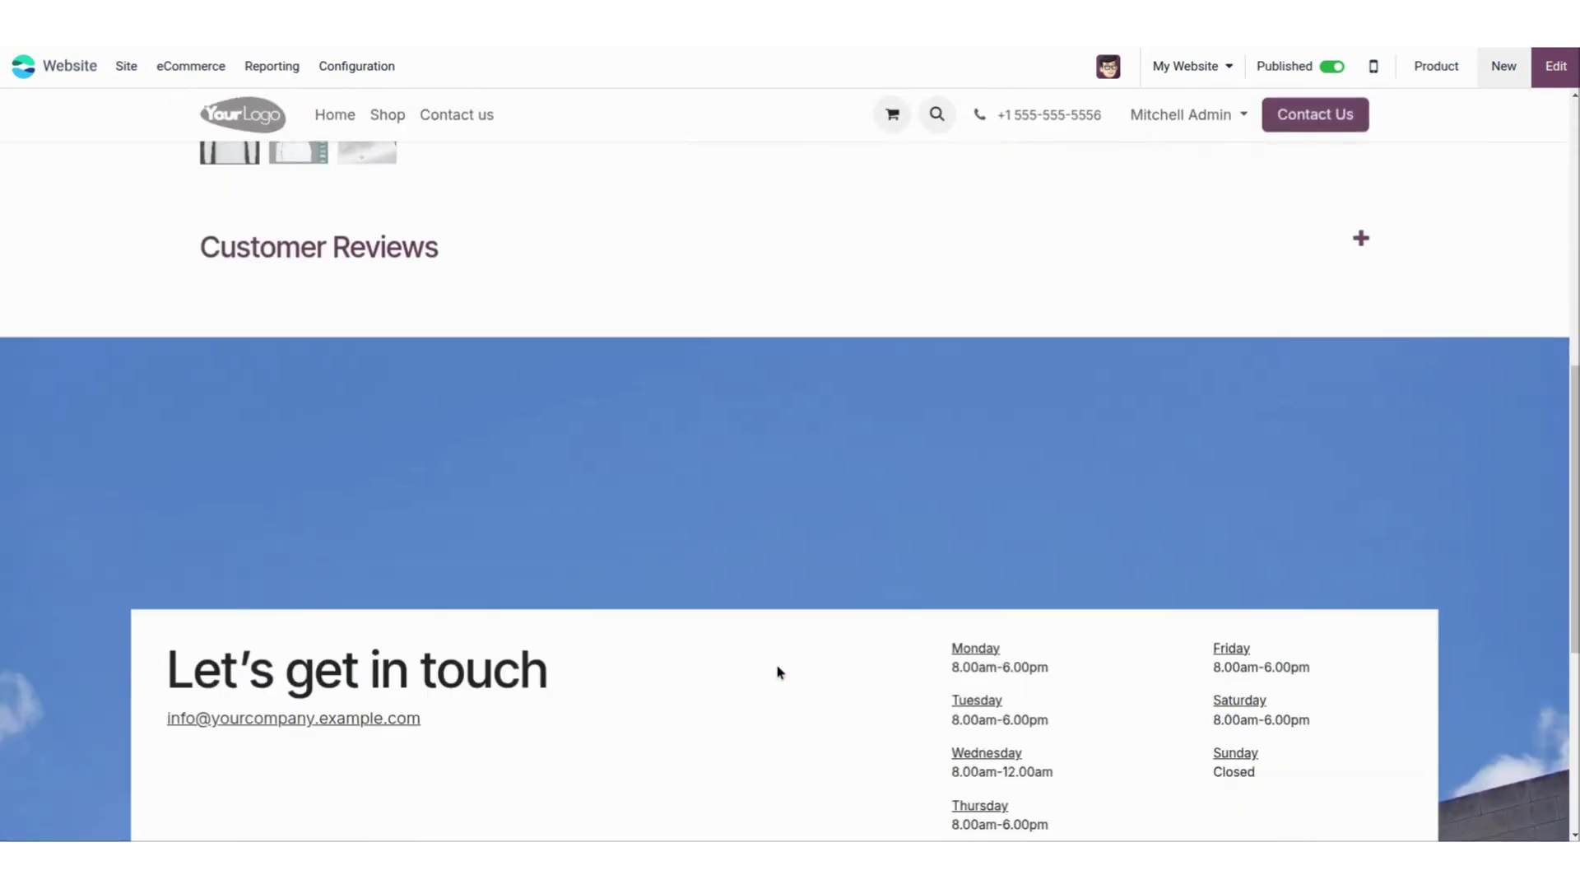
{"action": "scroll", "coordinate": [559, 801], "scroll_direction": "down", "scroll_amount": 5}
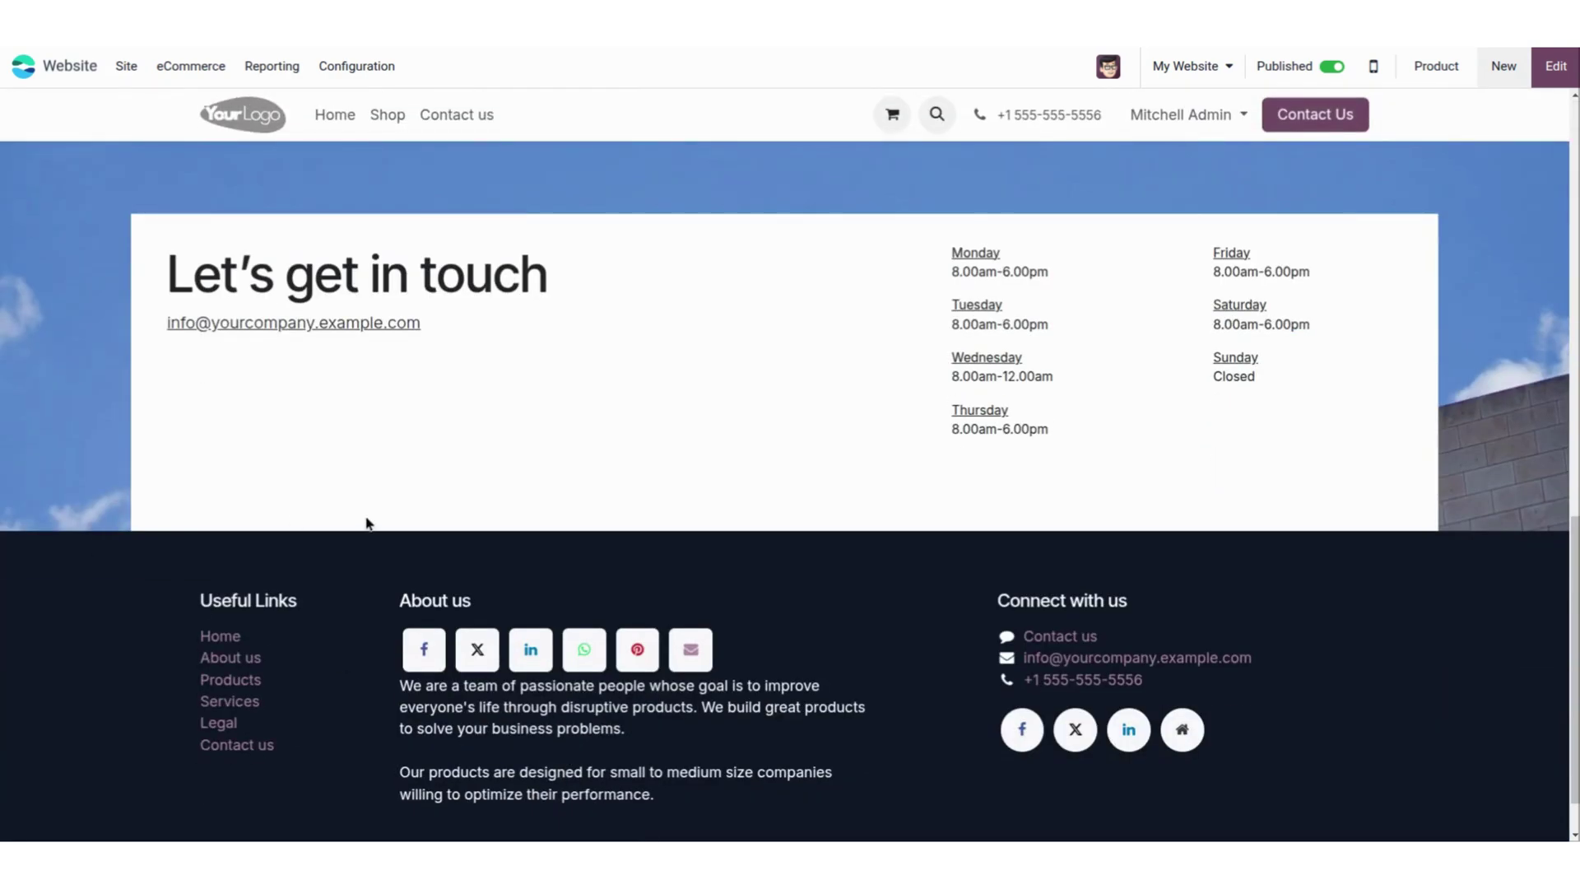
{"action": "scroll", "coordinate": [1203, 477], "scroll_direction": "up", "scroll_amount": 8}
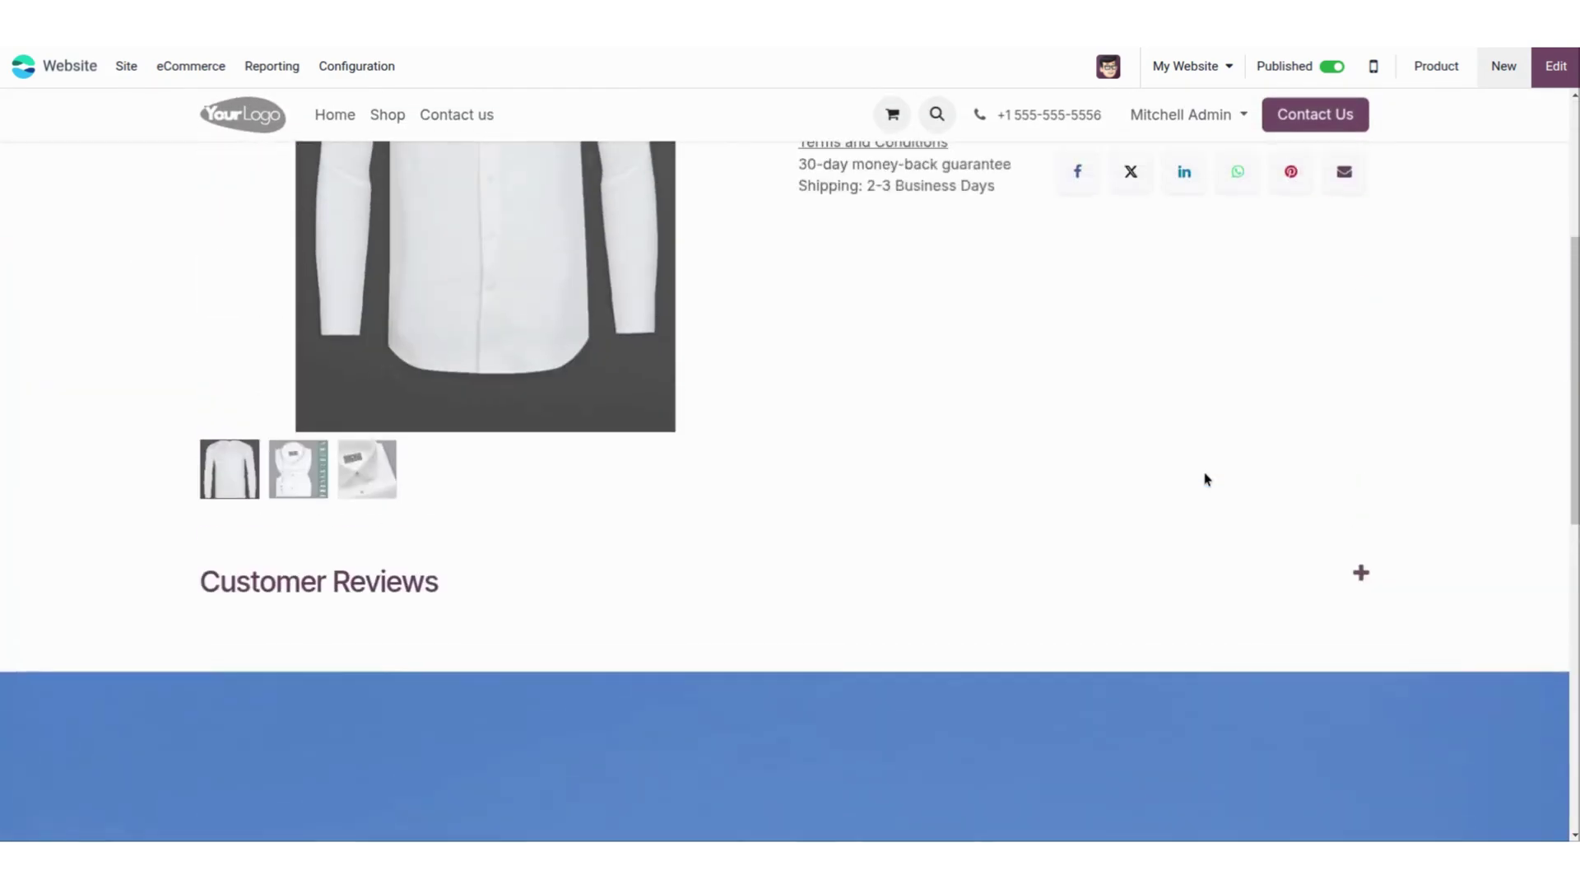
{"action": "scroll", "coordinate": [938, 730], "scroll_direction": "up", "scroll_amount": 4}
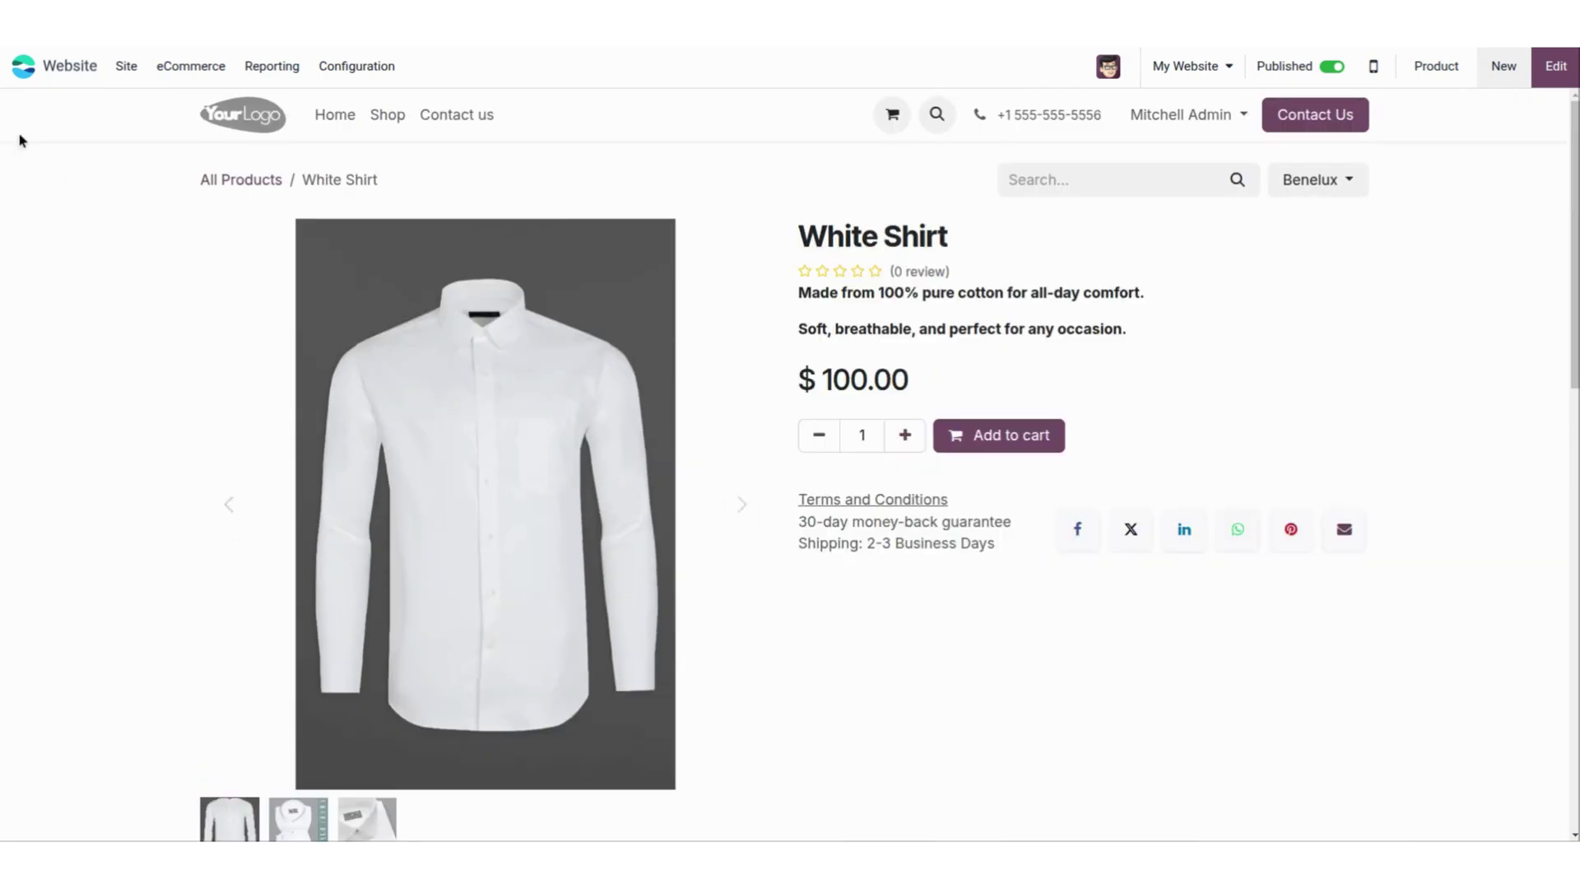
{"action": "left_click", "coordinate": [23, 66]}
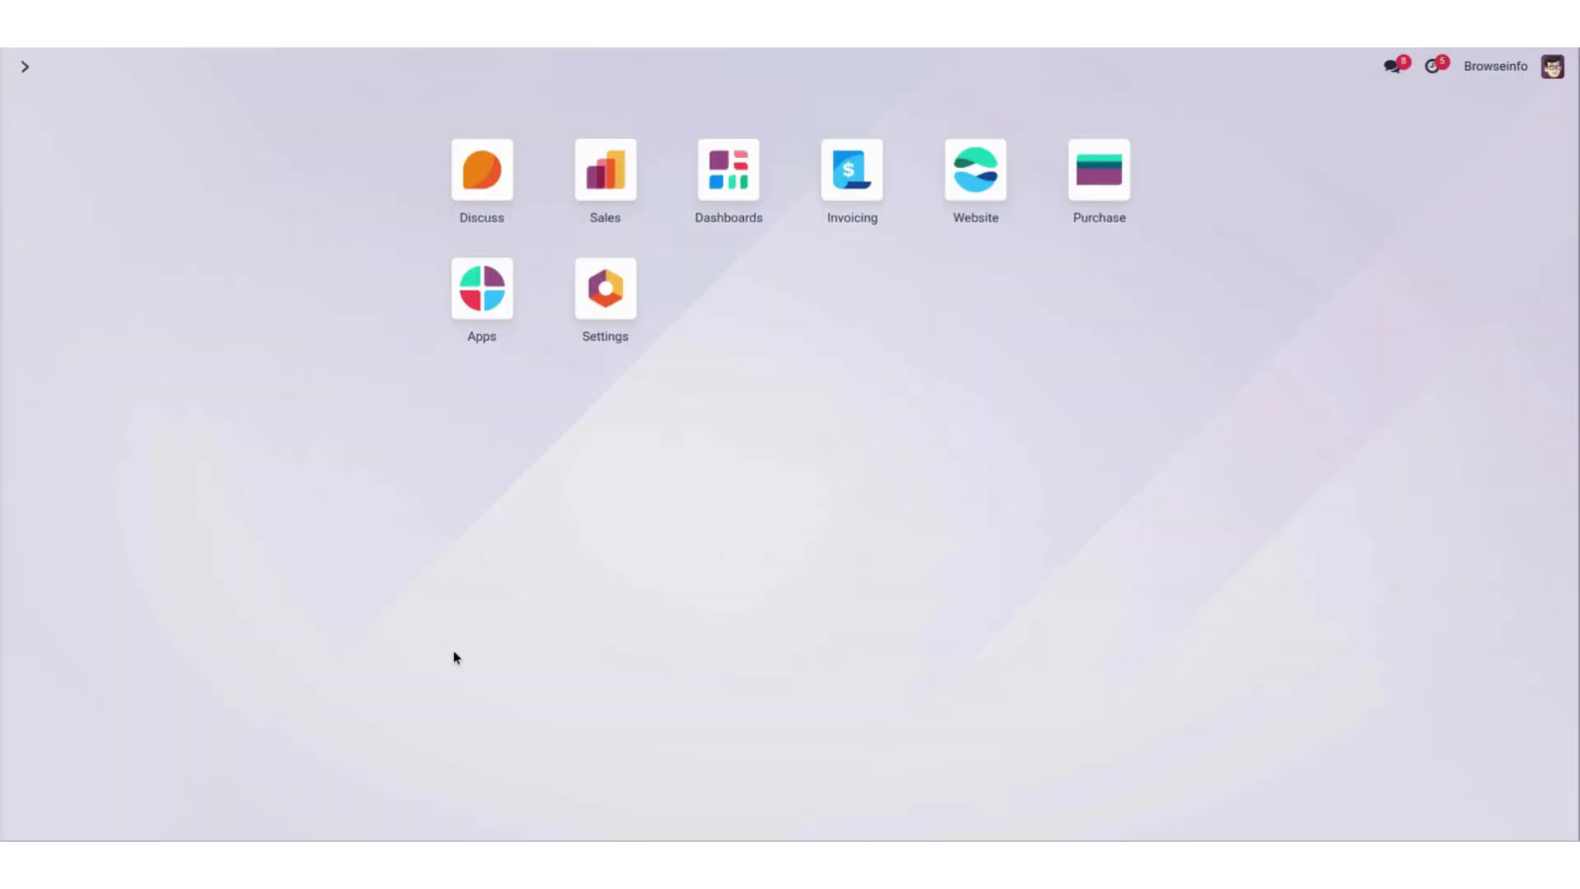